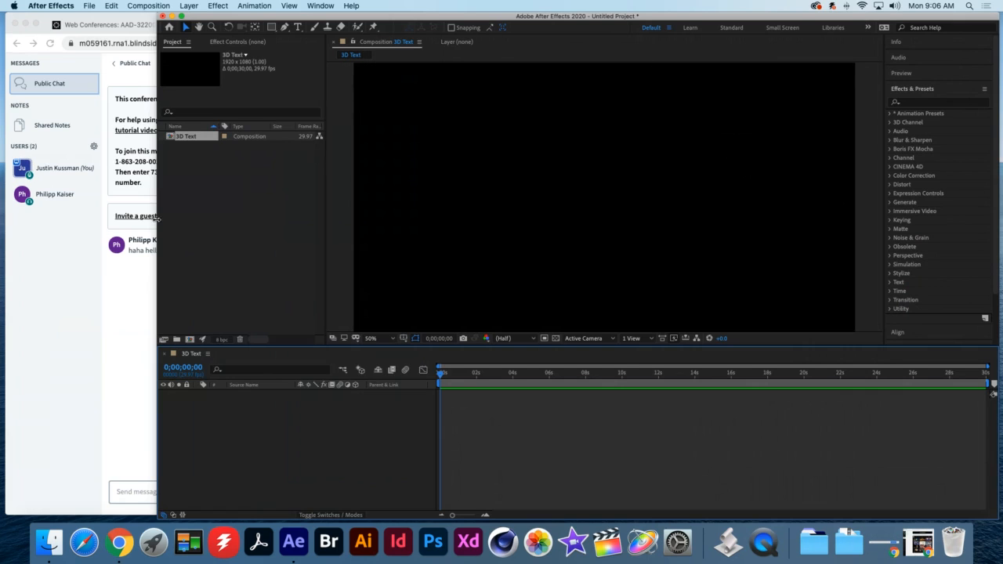
# - Bring Chrome forward briefly, return to After Effects and shift its window slightly aside
pyautogui.click(119, 543)
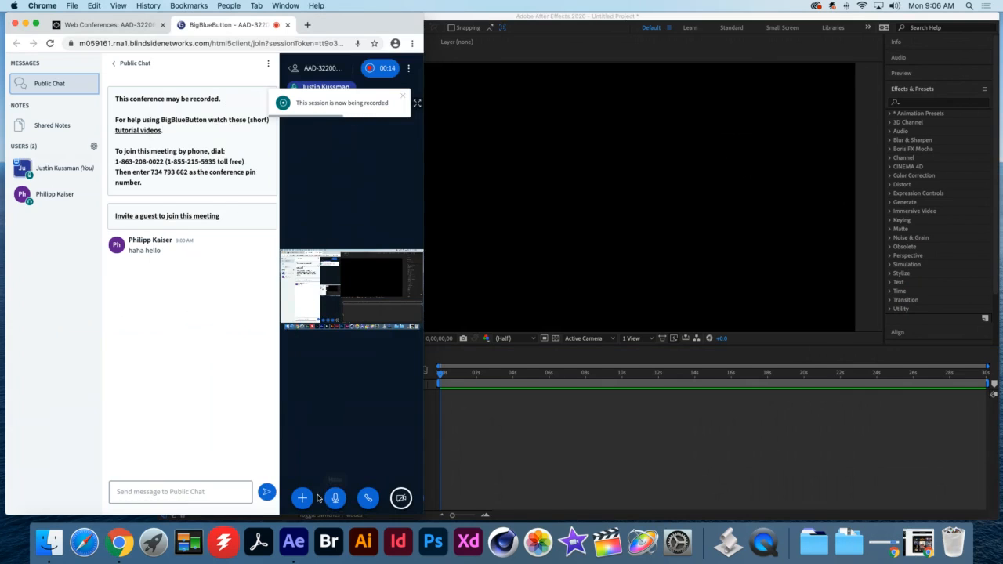
pyautogui.doubleClick(633, 16)
pyautogui.moveTo(633, 69); pyautogui.dragTo(666, 17)
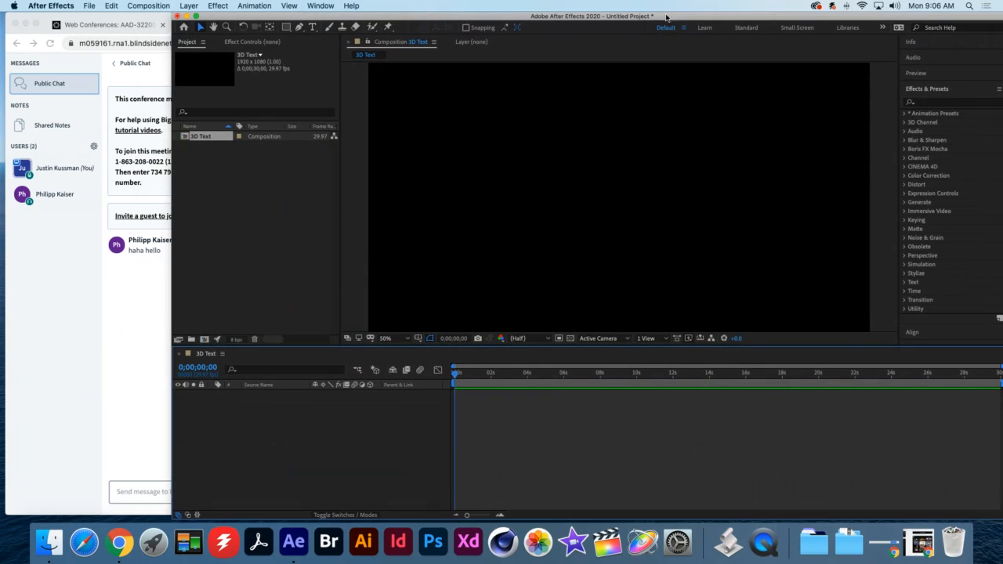
# - Switch to Chrome's Assignment 9 page and play the embedded NBC Sports Network branding video in short stretches, examining its 3D motion graphics
pyautogui.click(919, 540)
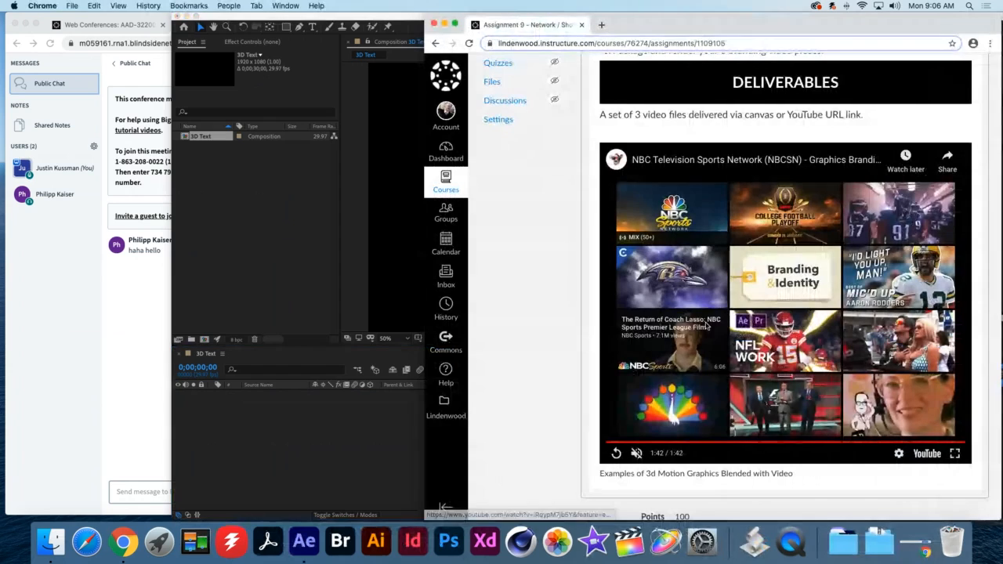
pyautogui.click(614, 455)
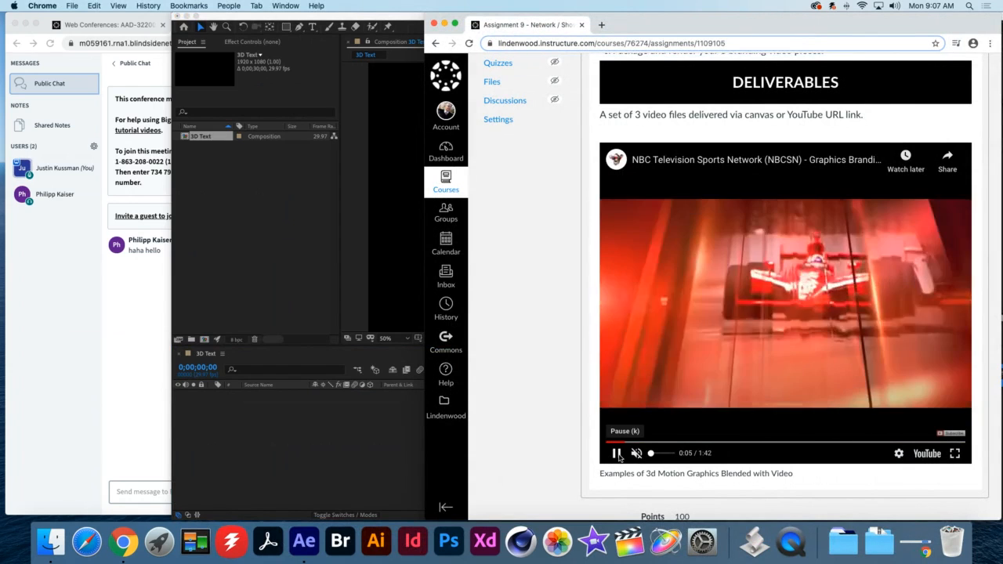
pyautogui.click(618, 454)
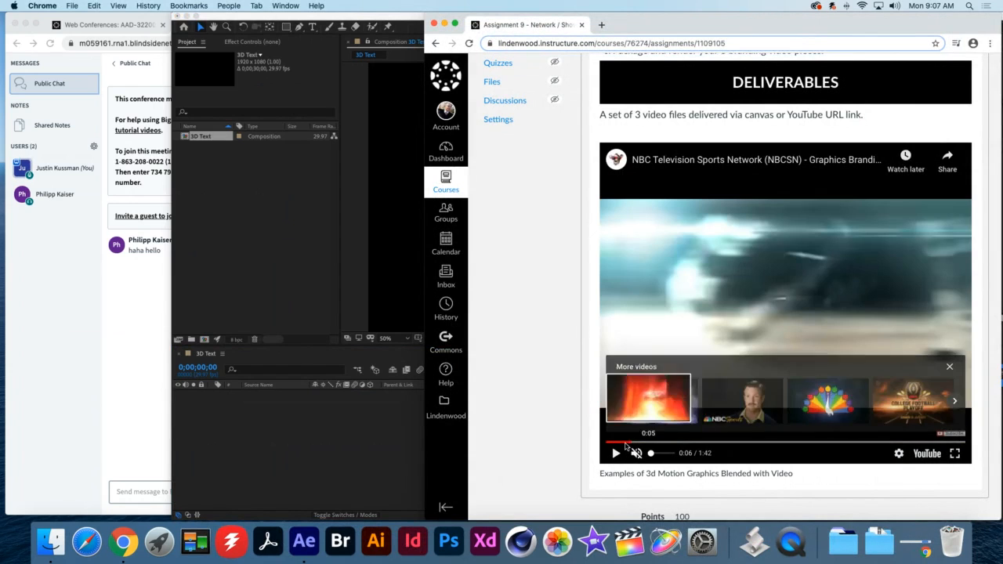
pyautogui.click(617, 454)
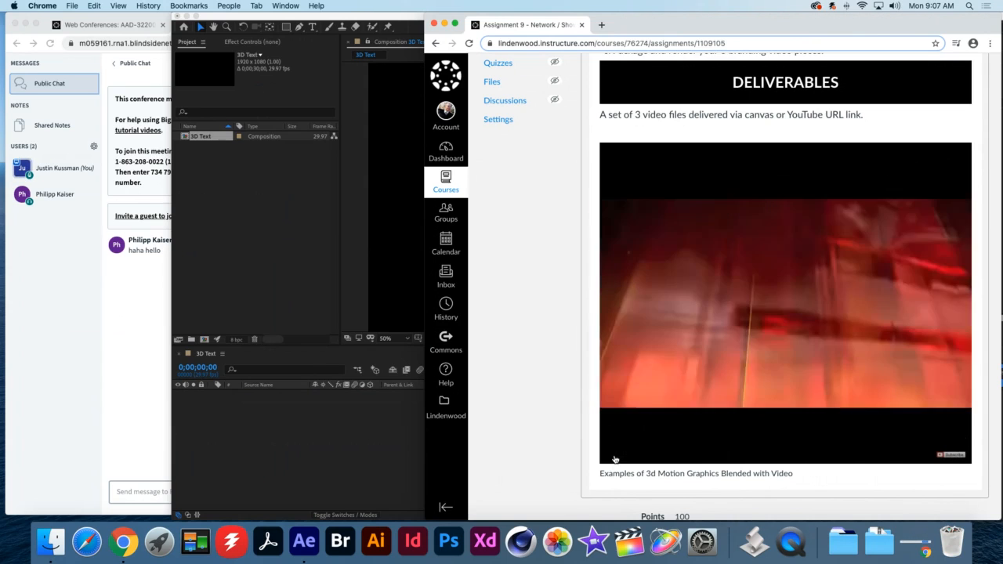
pyautogui.moveTo(616, 458)
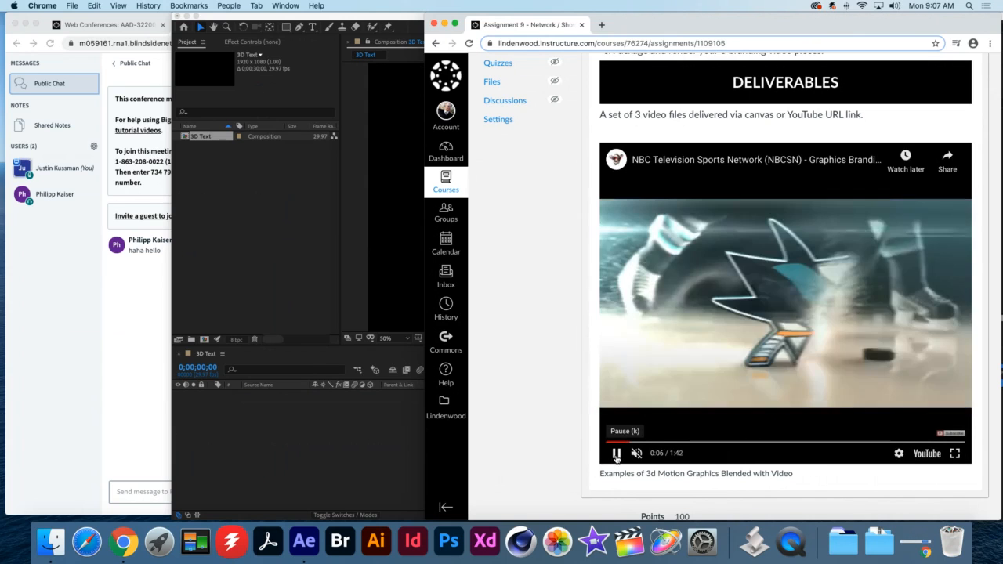
pyautogui.click(616, 455)
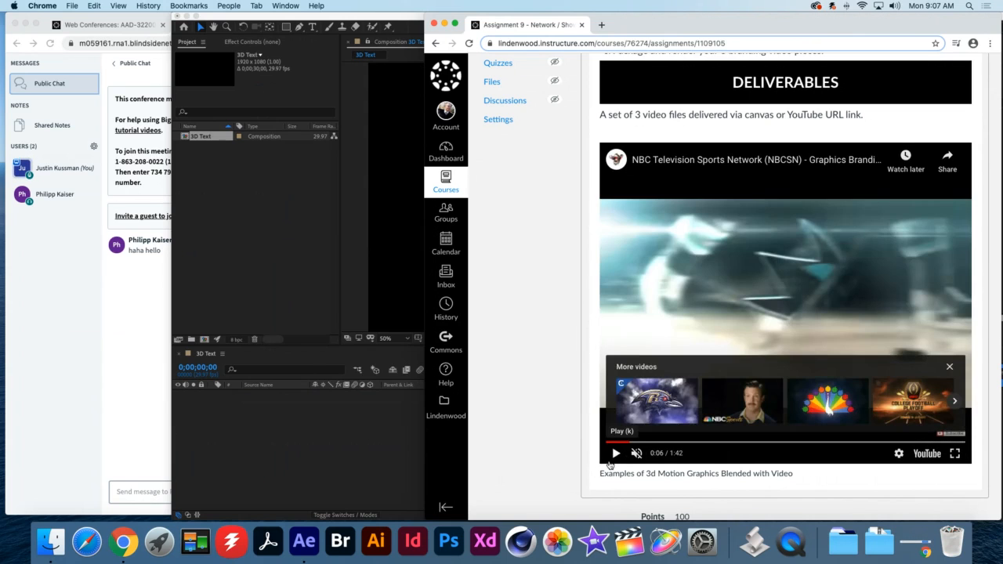
pyautogui.click(616, 460)
pyautogui.click(616, 454)
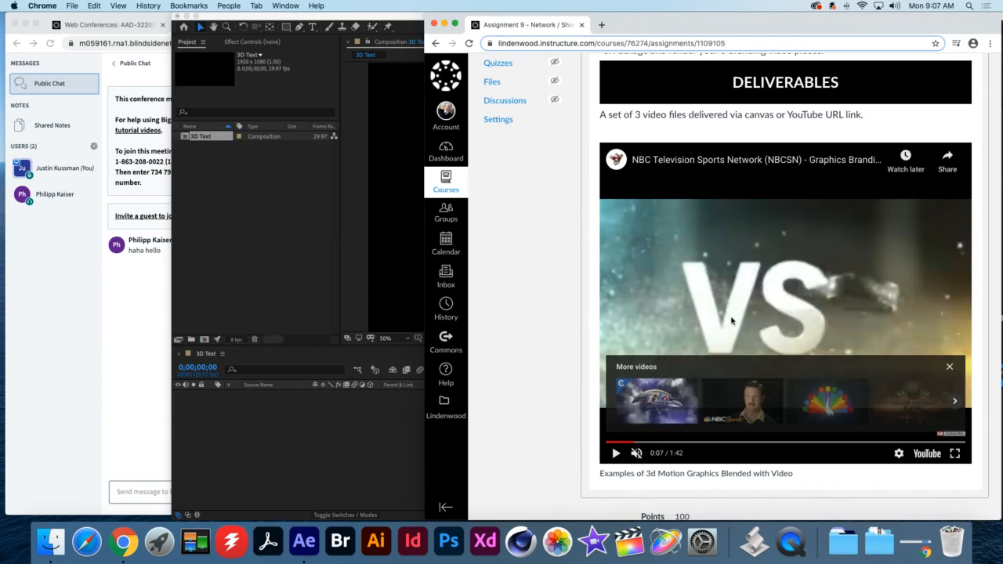
# - Dismiss the video suggestions, rewind to about 0:05 and replay the logo and VS graphics up to 0:09
pyautogui.click(949, 368)
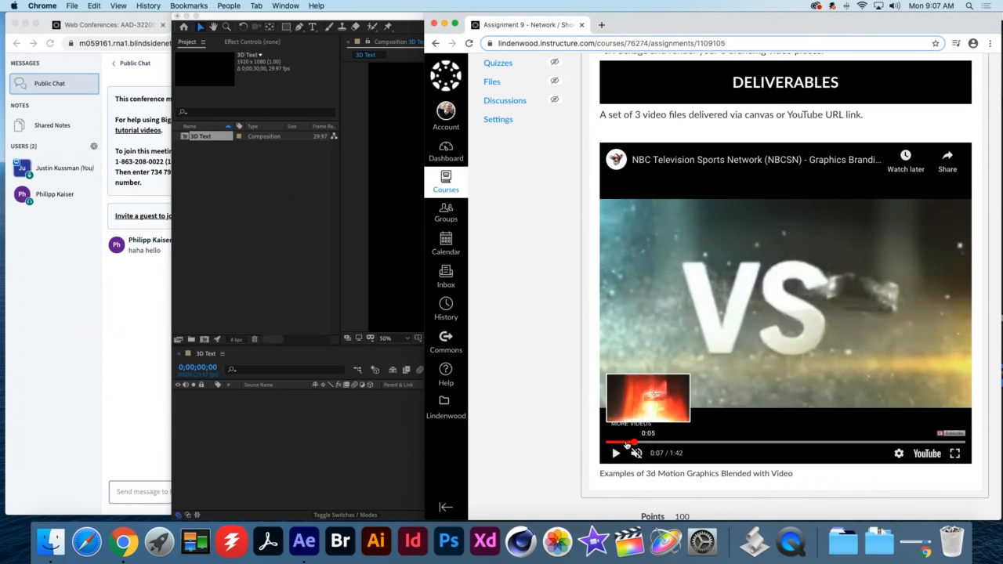
pyautogui.click(623, 442)
pyautogui.click(613, 454)
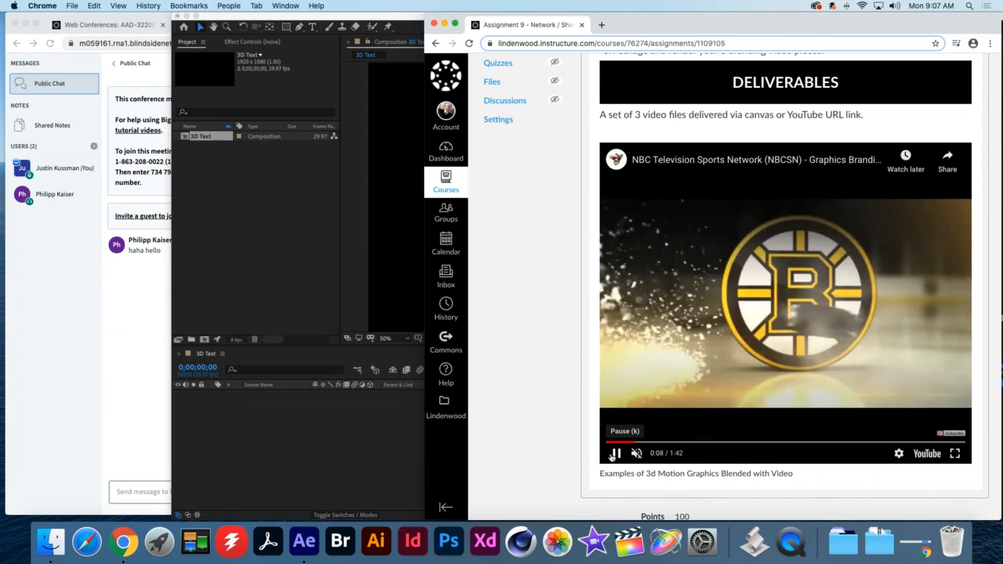
pyautogui.click(614, 456)
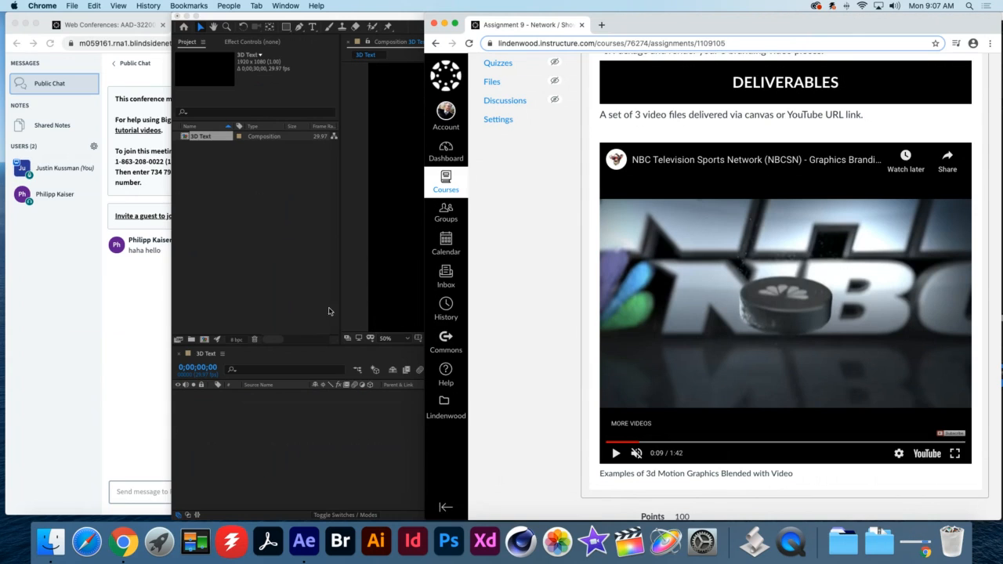
# - Switch to After Effects and draw a red rectangle shape in the middle area of the 3D Text composition
pyautogui.click(276, 280)
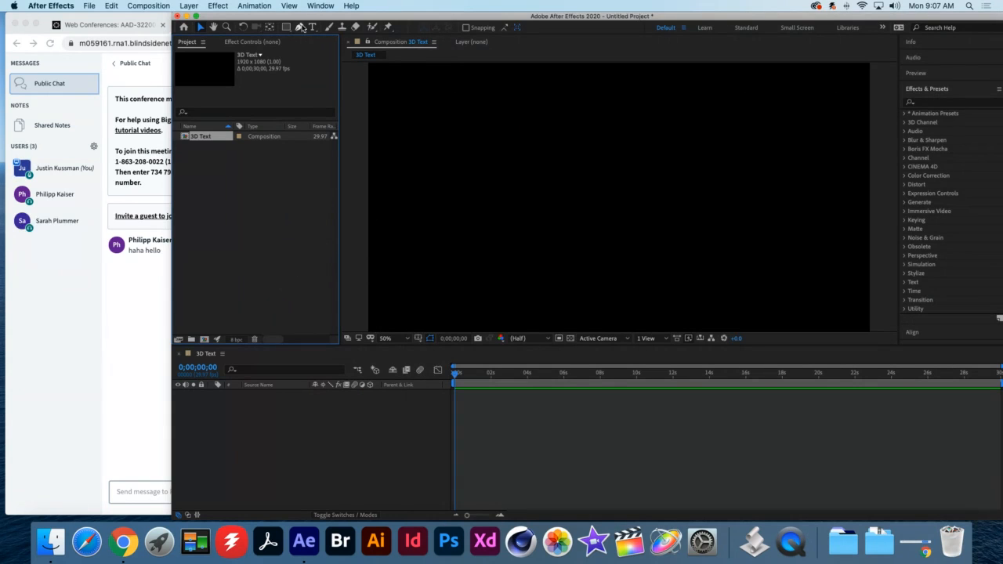
pyautogui.click(287, 27)
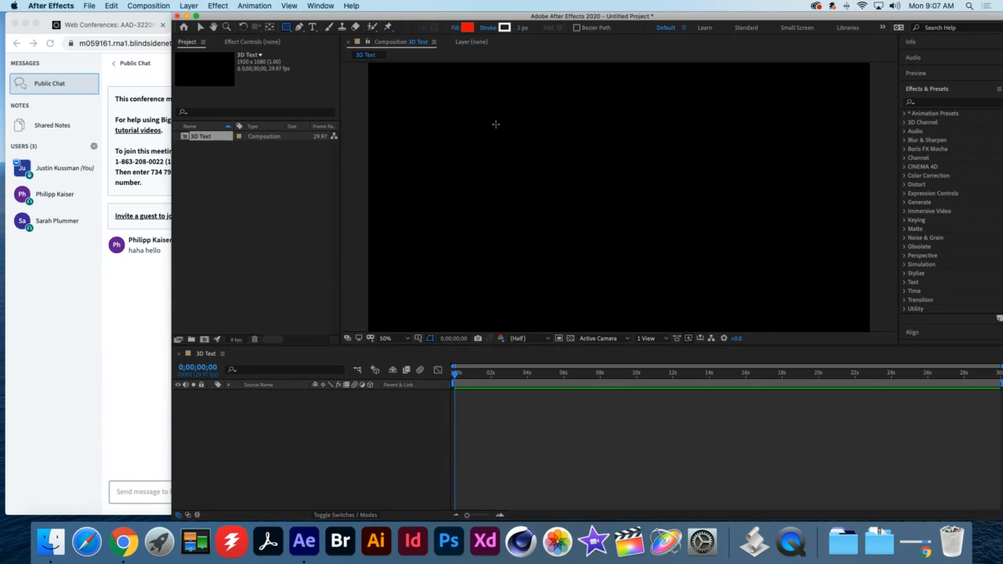
pyautogui.moveTo(495, 123)
pyautogui.mouseDown()
pyautogui.moveTo(524, 163)
pyautogui.moveTo(688, 275)
pyautogui.mouseUp()
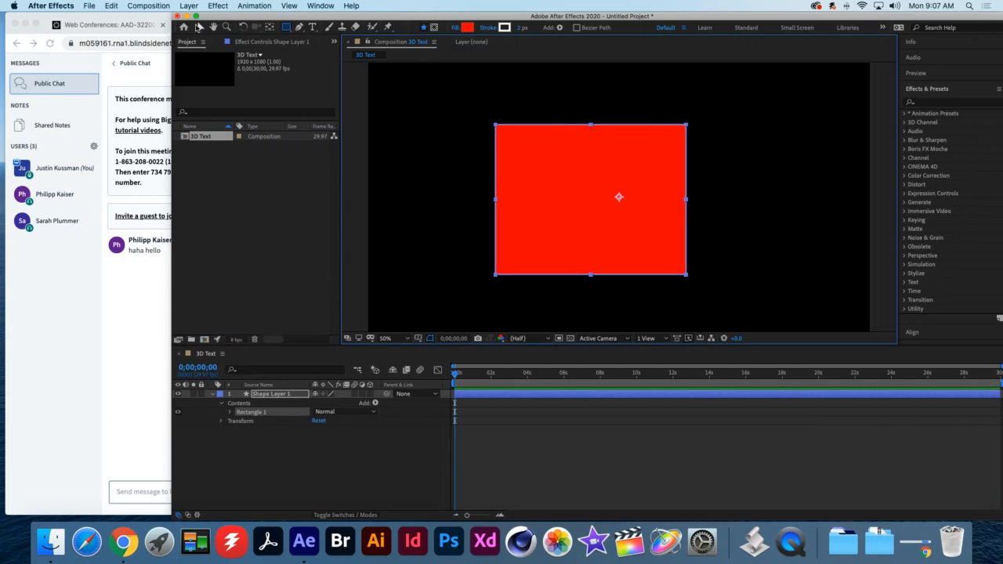
pyautogui.click(200, 28)
pyautogui.click(608, 200)
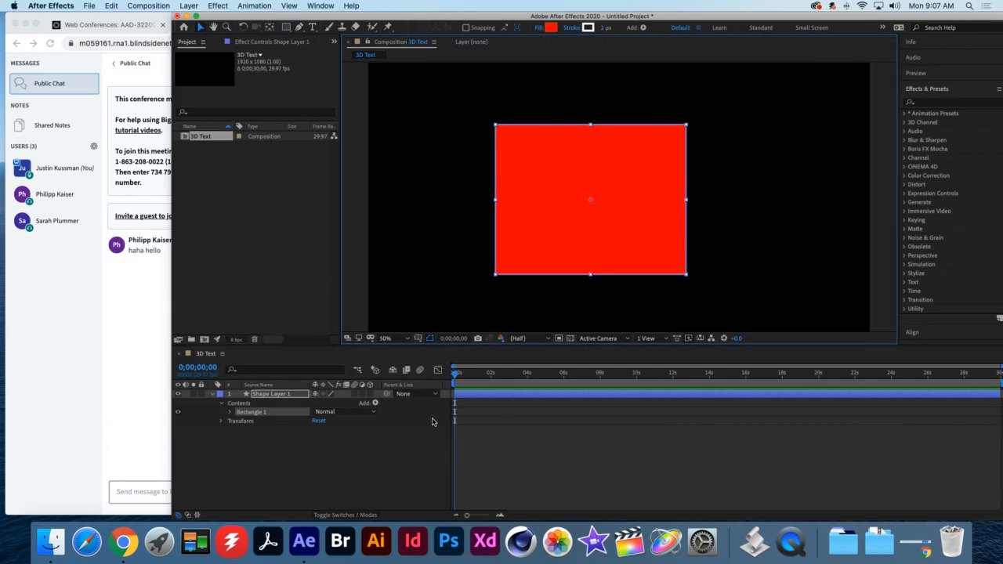
# - Make the rectangle's shape layer 3D, ready for rotation, and enable Draft 3D for the composition
pyautogui.click(370, 394)
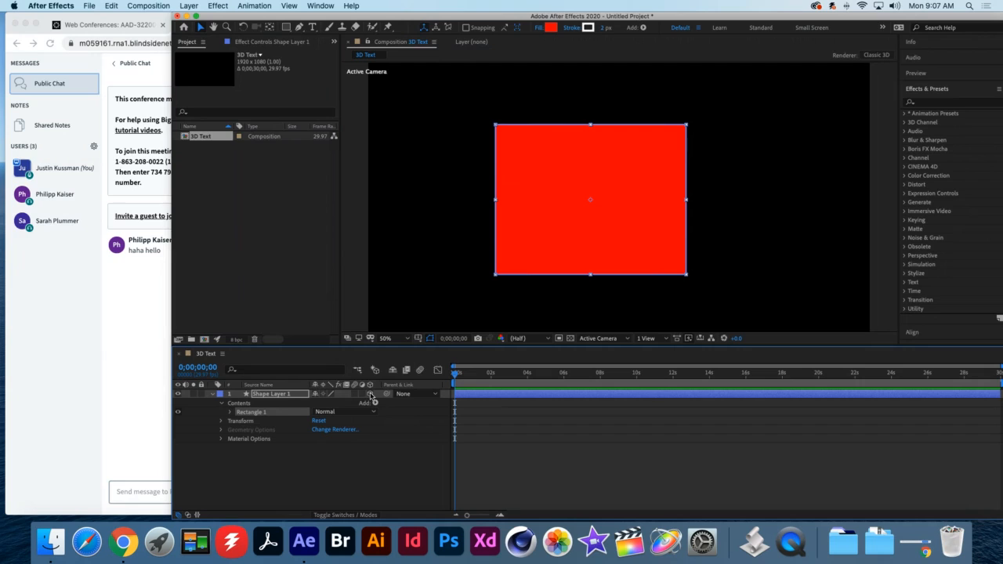
pyautogui.click(243, 28)
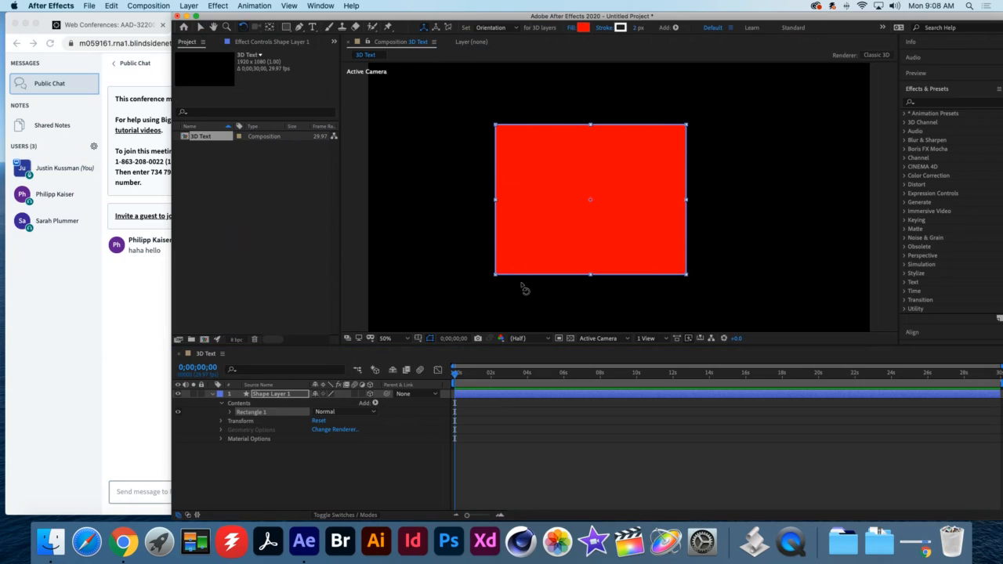
pyautogui.click(375, 370)
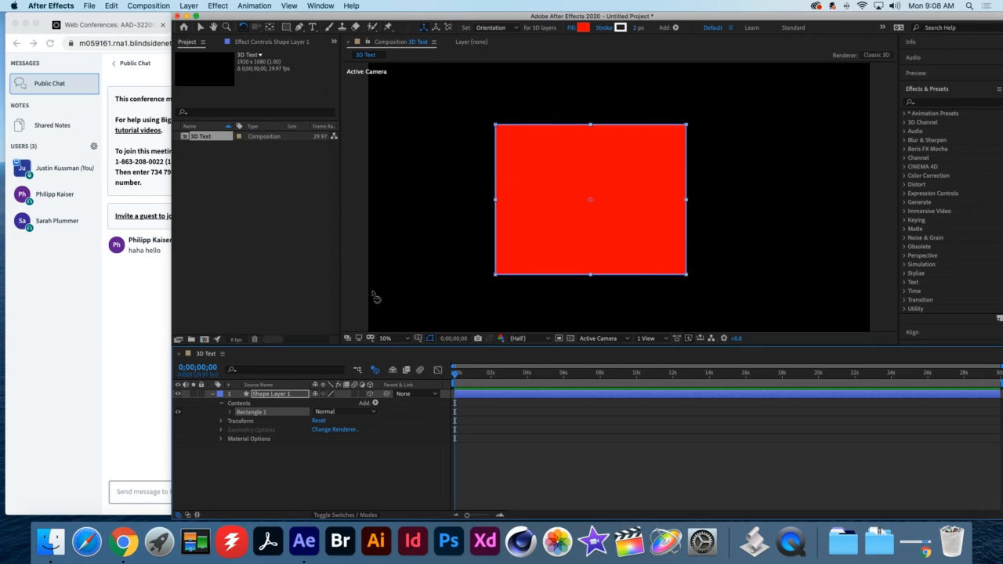
# - Delete the rectangle together with its shape layer
pyautogui.press('Delete')
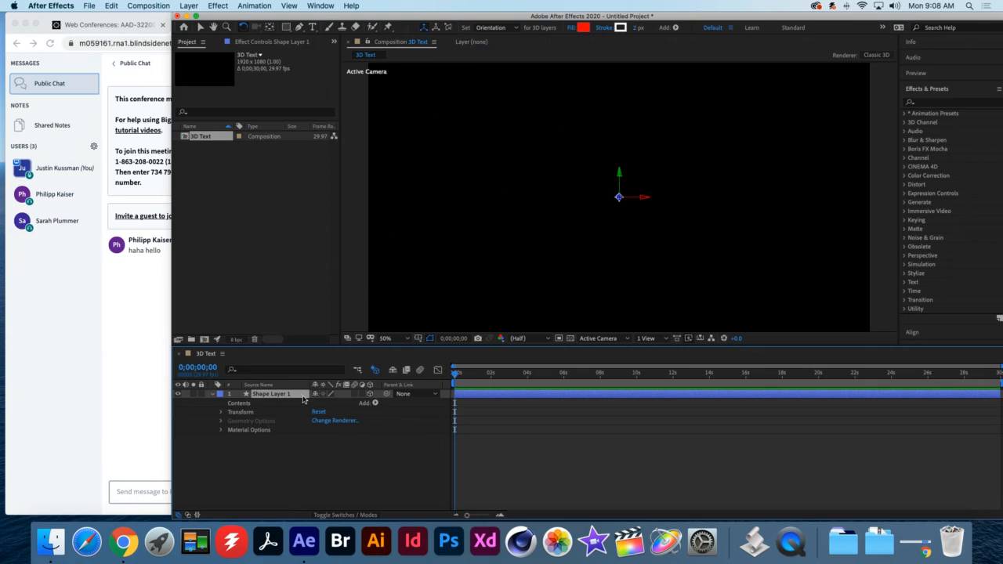
pyautogui.press('Delete')
# - Create a paragraph text box across nearly the full width of the composition and enter "3D TEXT"
pyautogui.click(312, 27)
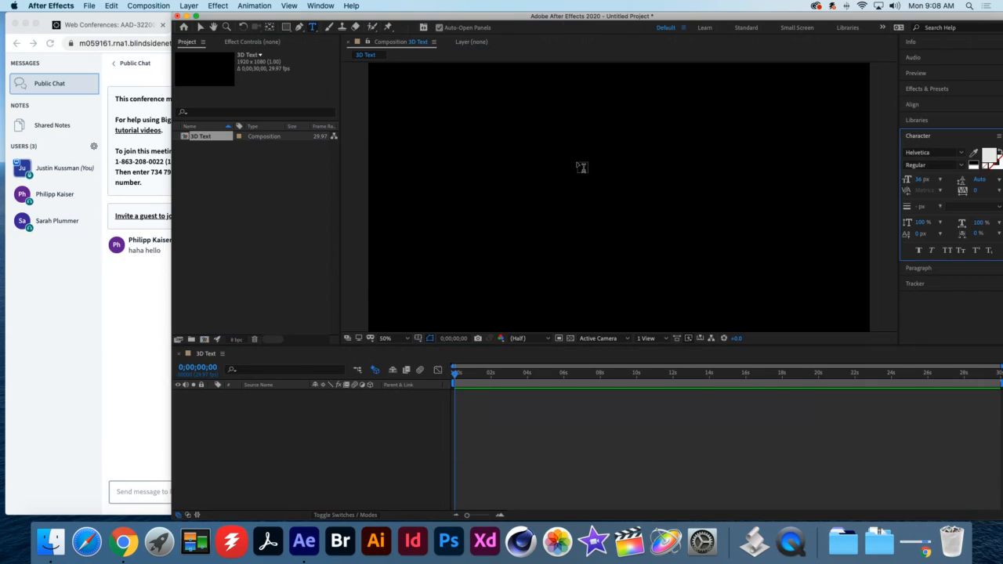
pyautogui.moveTo(374, 120); pyautogui.dragTo(859, 289)
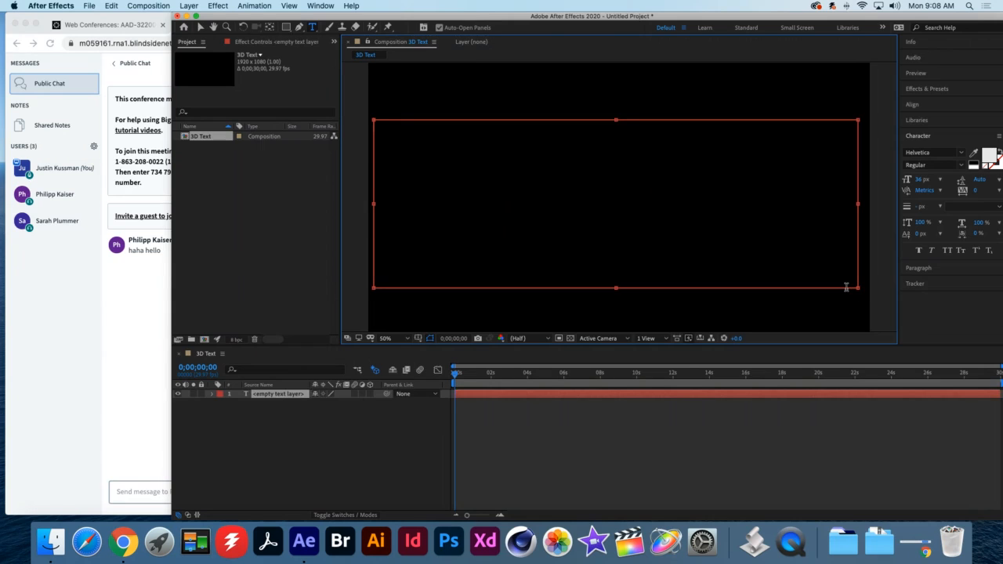
pyautogui.write('#')
pyautogui.write('D TEXST')
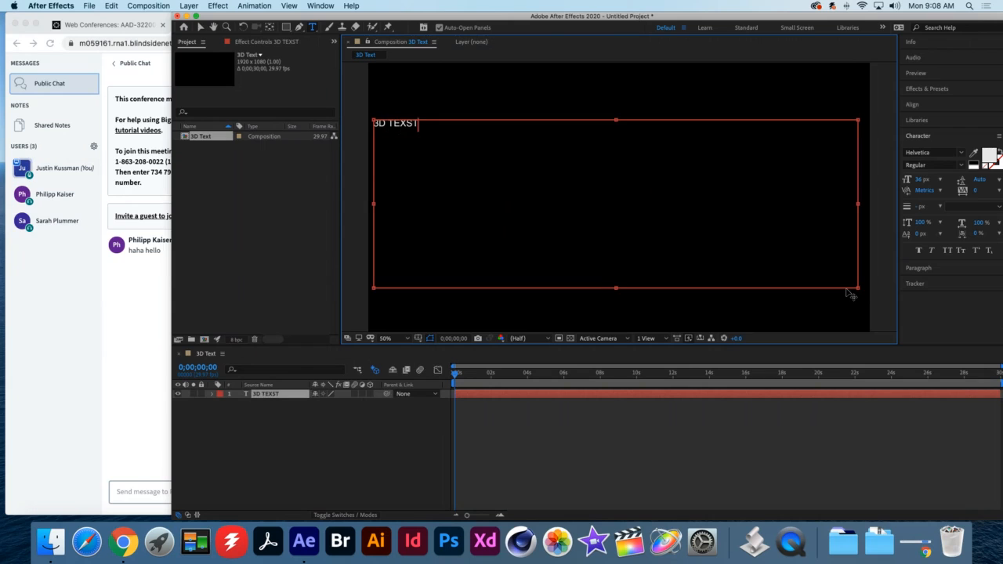
# - Format all of the 3D TEXT lettering as Helvetica Bold at 303 px
pyautogui.press('super+a')
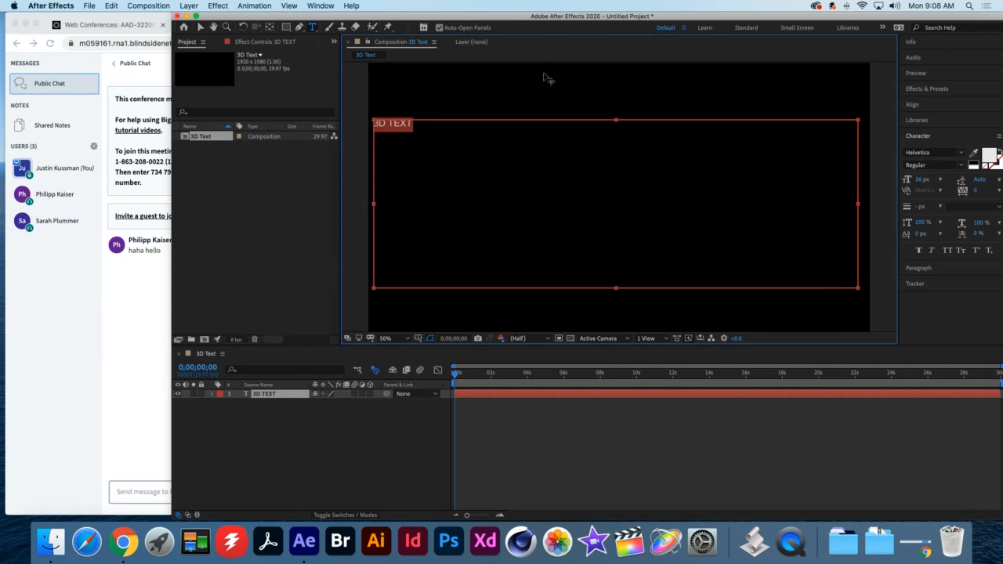
pyautogui.moveTo(936, 17)
pyautogui.mouseDown()
pyautogui.moveTo(917, 18)
pyautogui.moveTo(925, 17)
pyautogui.mouseUp()
pyautogui.moveTo(896, 181); pyautogui.dragTo(980, 179)
pyautogui.click(951, 166)
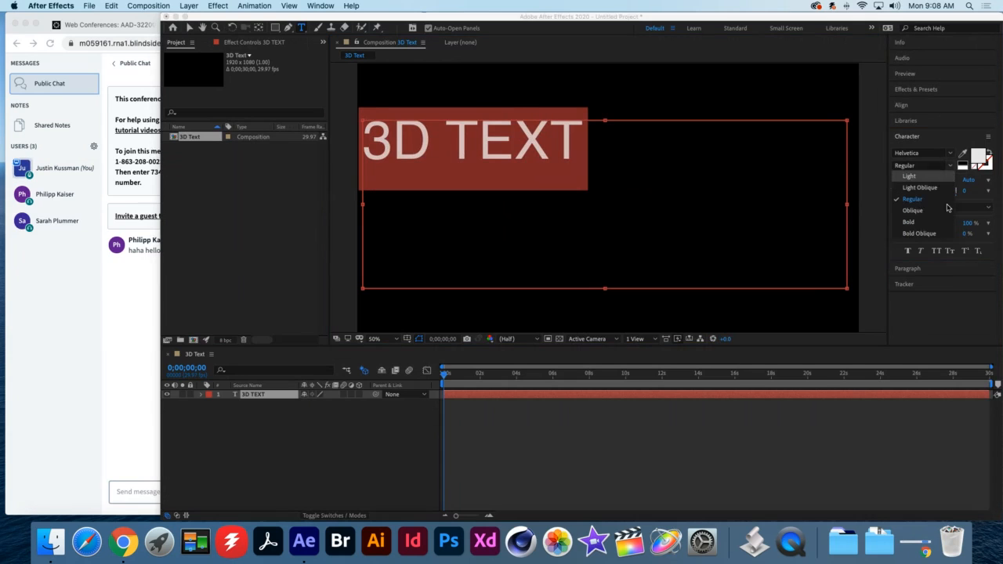
pyautogui.click(906, 224)
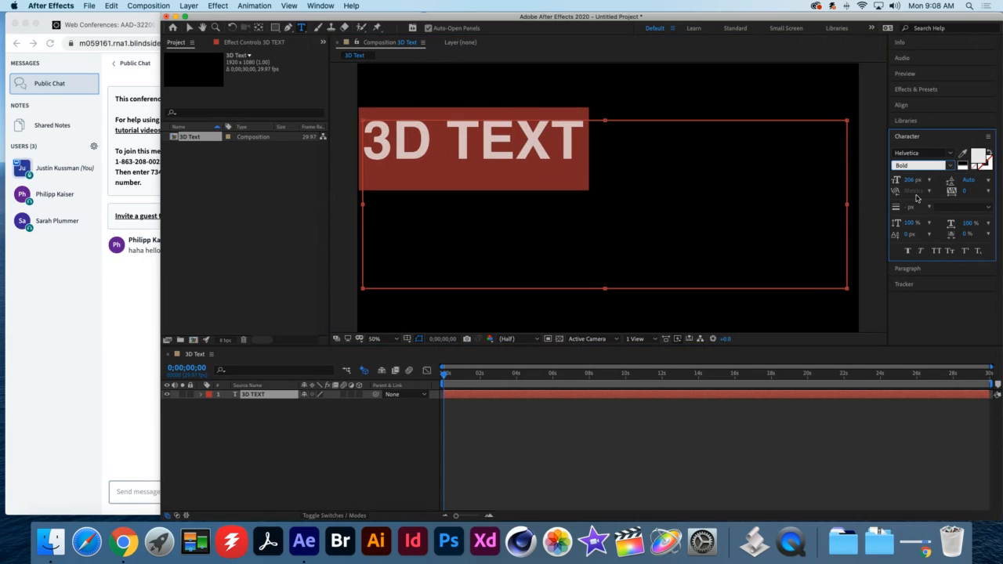
pyautogui.moveTo(912, 180); pyautogui.dragTo(948, 193)
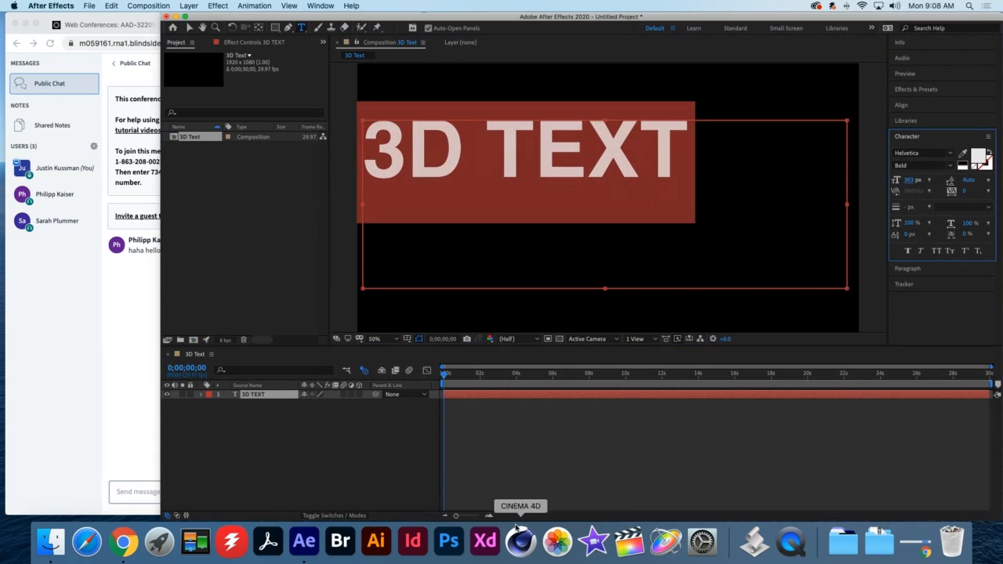
# - Switch to Chrome and rewind the branding video to the VS frame at 0:07 to examine its lettering
pyautogui.click(123, 540)
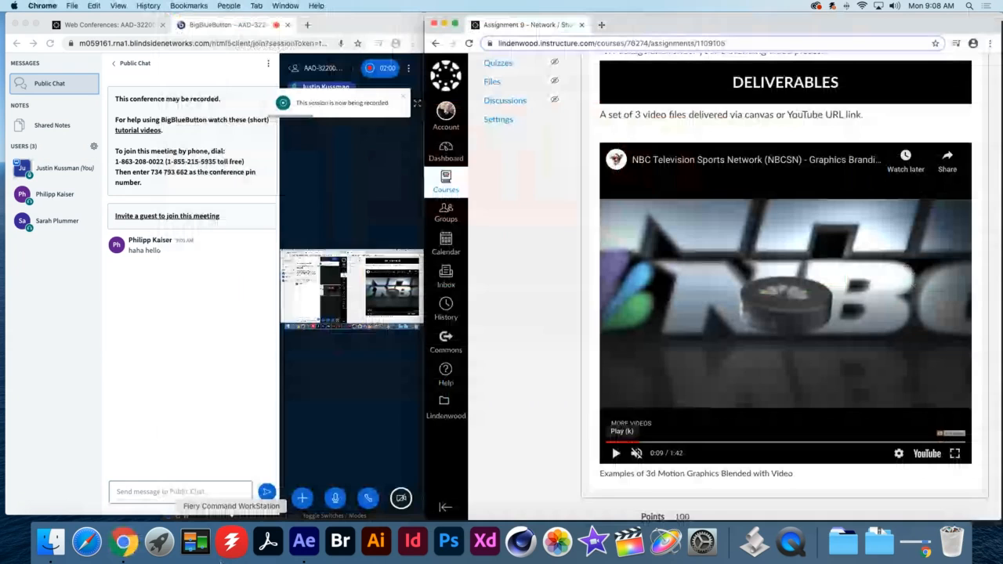
pyautogui.click(634, 444)
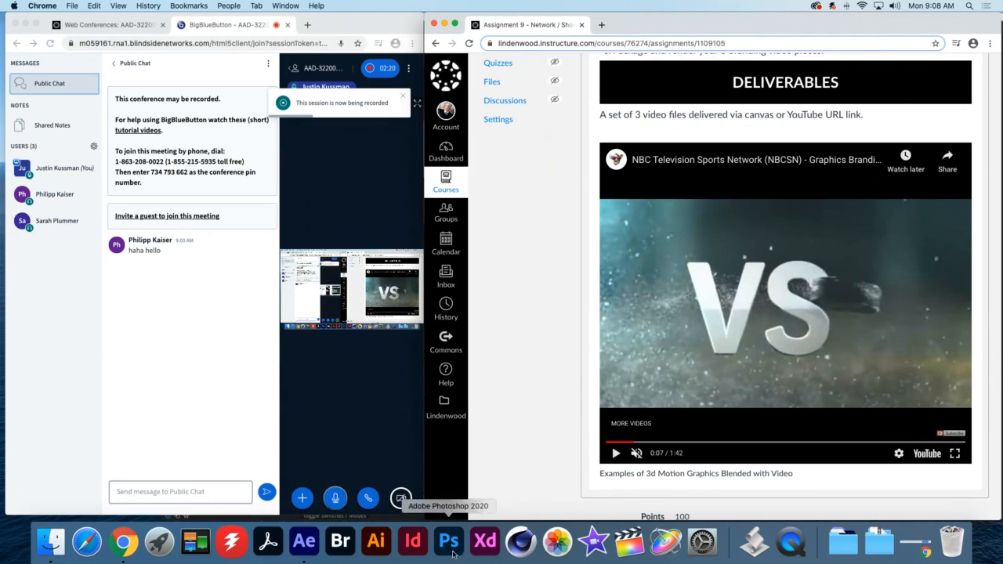
# - Return to After Effects and move the 3D TEXT layer to about the middle of the composition
pyautogui.click(303, 551)
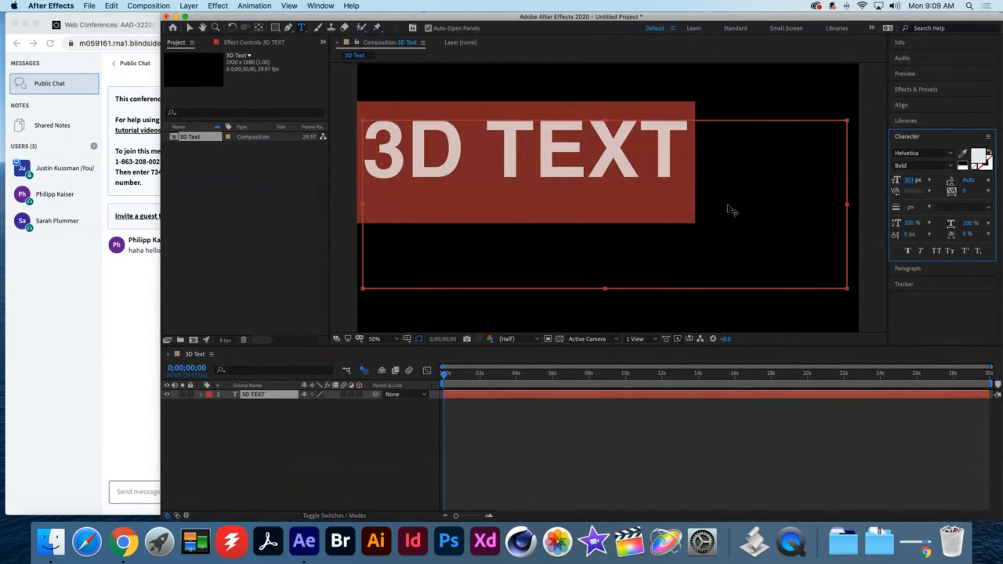
pyautogui.click(188, 28)
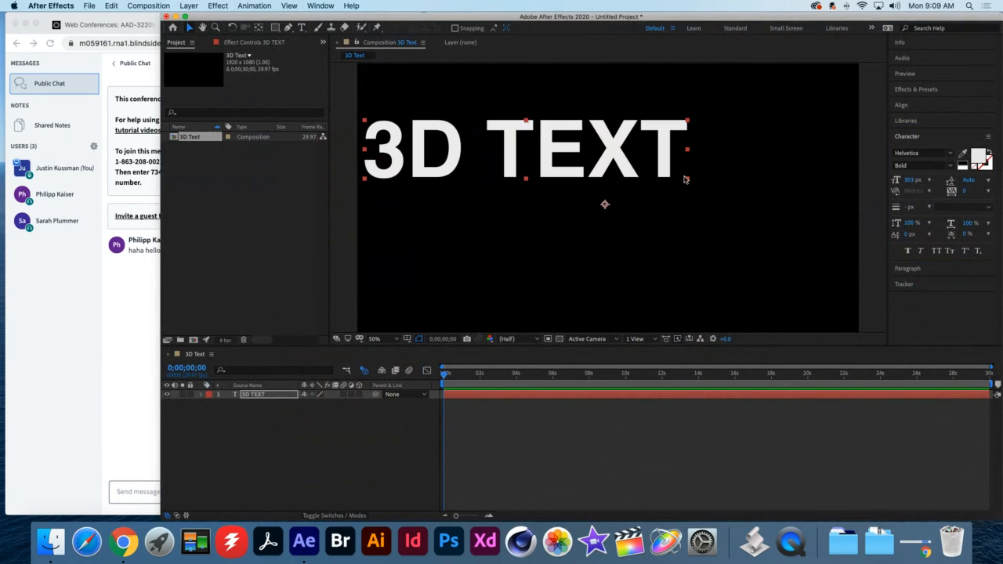
pyautogui.moveTo(610, 170); pyautogui.dragTo(710, 218)
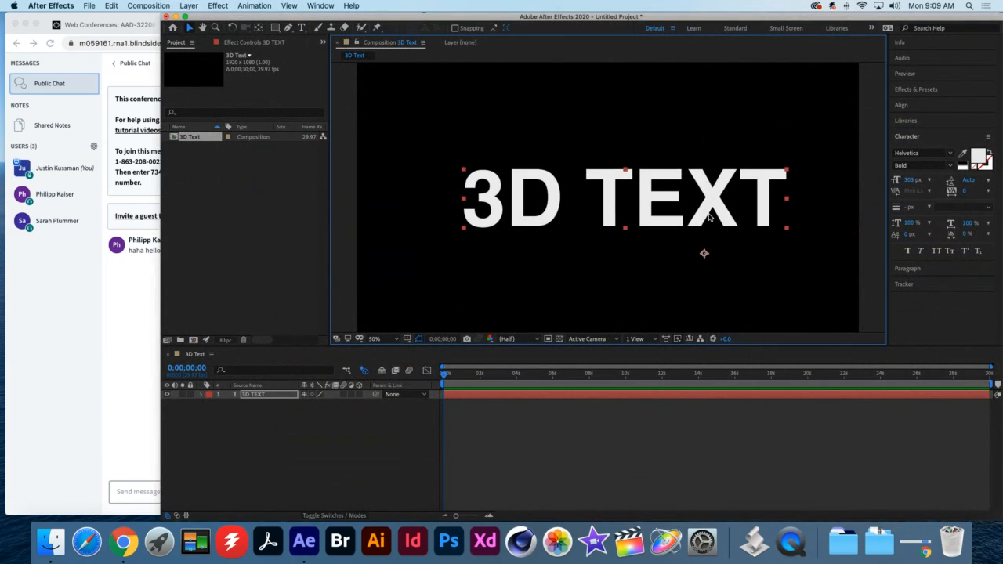
# - Make the 3D TEXT layer 3D and rotate it about its Y axis so its start recedes into depth
pyautogui.click(360, 394)
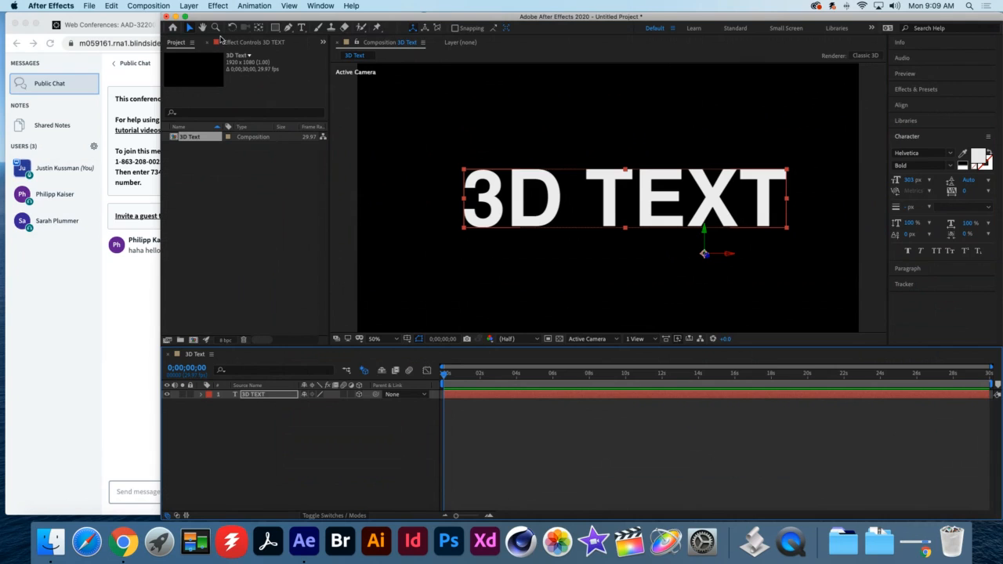
pyautogui.click(229, 27)
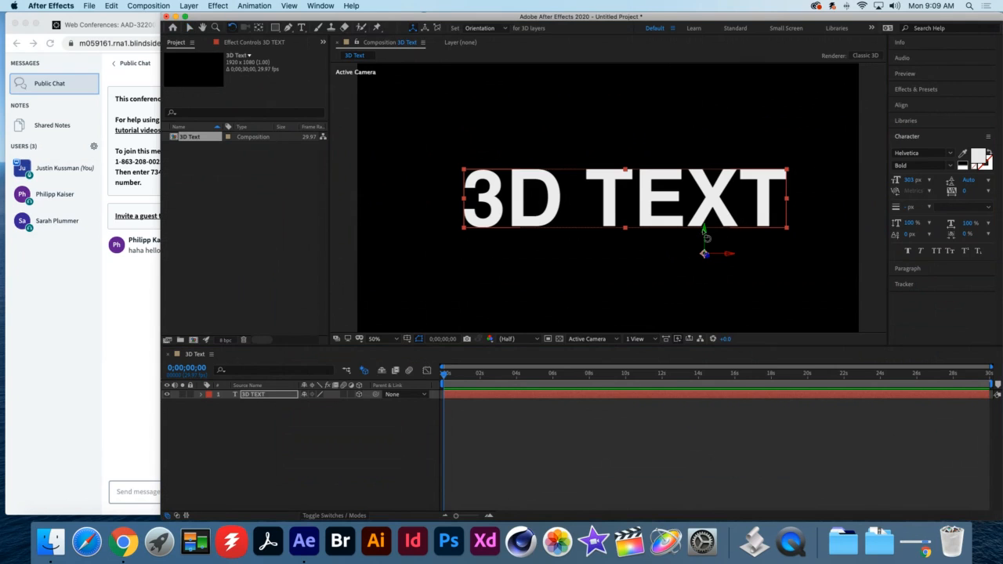
pyautogui.moveTo(704, 235); pyautogui.dragTo(638, 240)
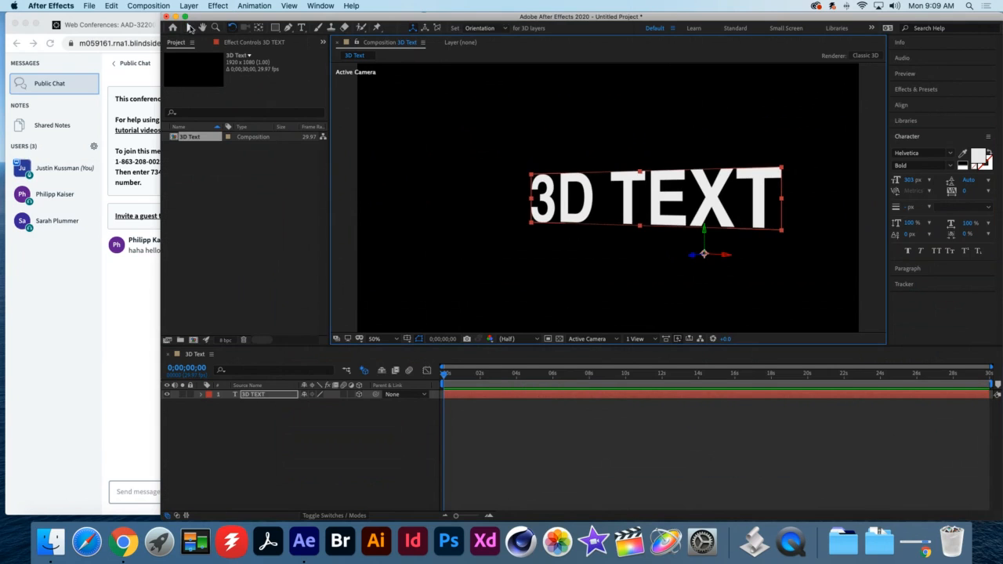
# - Move the 3D TEXT layer horizontally to about the middle of the composition, and expand its property groups
pyautogui.click(190, 28)
pyautogui.moveTo(696, 257); pyautogui.dragTo(614, 257)
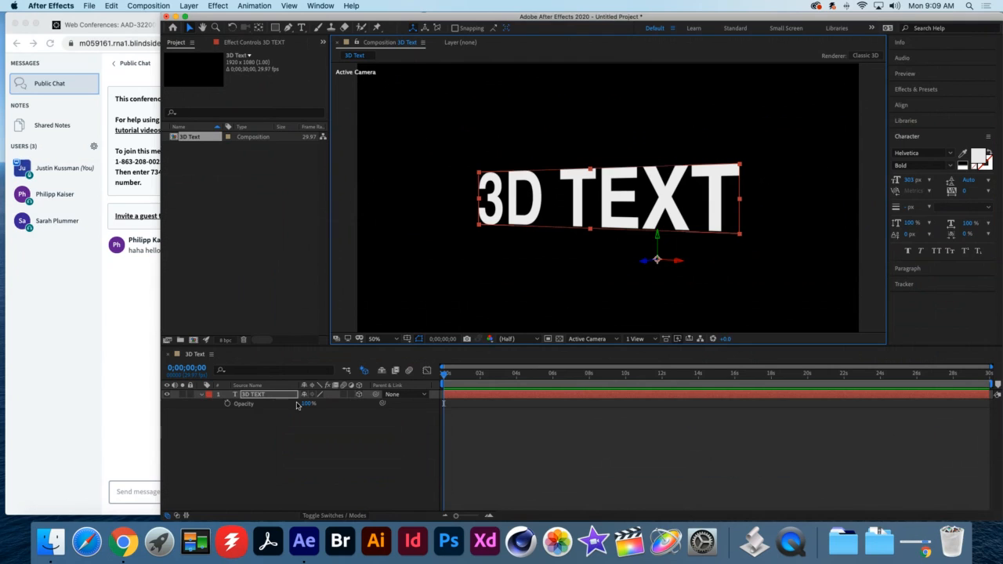
pyautogui.click(201, 395)
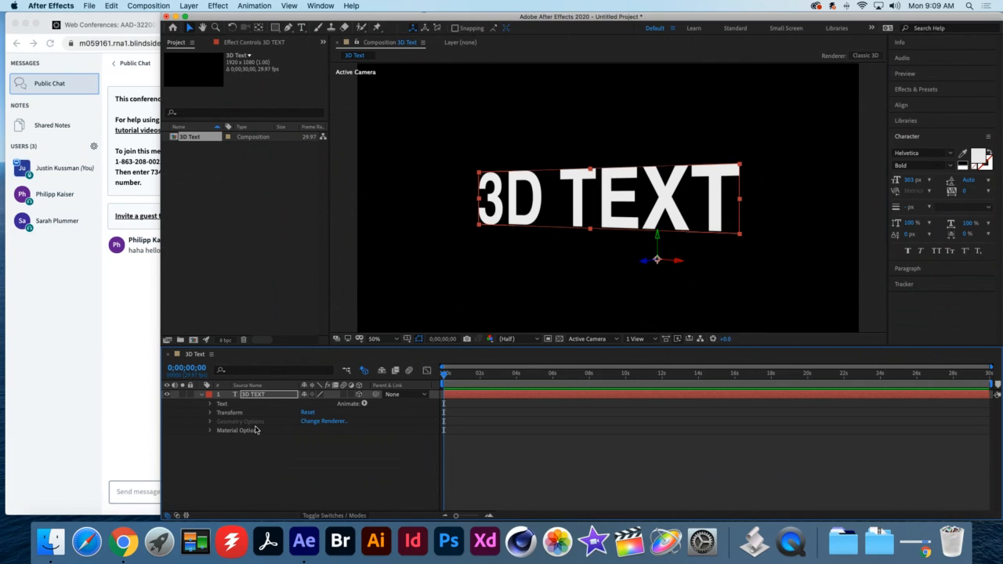
pyautogui.click(202, 394)
pyautogui.click(201, 394)
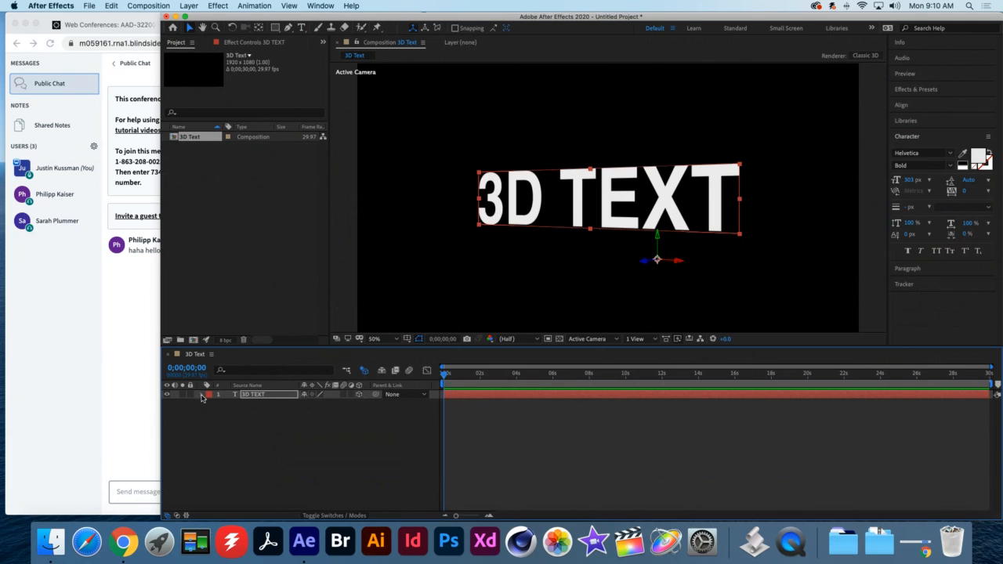
# - Toggle the 3D TEXT layer between 2D and 3D to compare its property groups, leaving it as a 3D layer
pyautogui.click(359, 395)
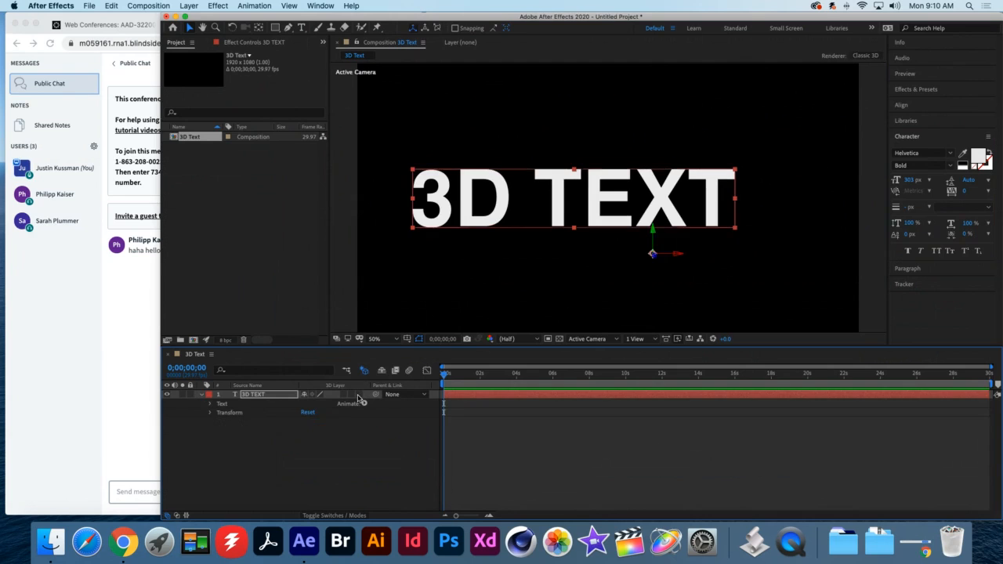
pyautogui.click(359, 395)
pyautogui.click(359, 395)
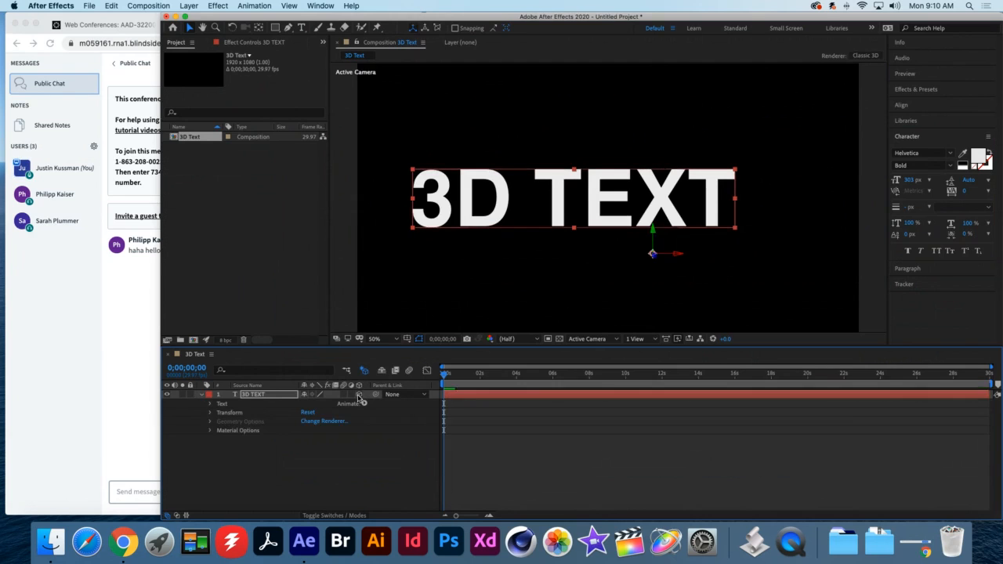
pyautogui.click(358, 395)
pyautogui.click(359, 395)
pyautogui.click(359, 395)
pyautogui.click(359, 395)
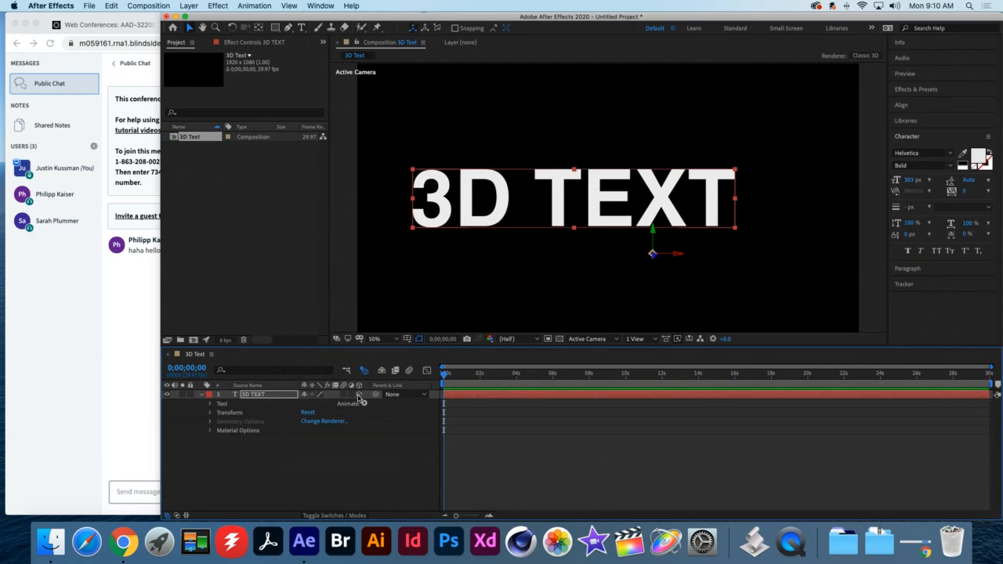
pyautogui.click(359, 395)
pyautogui.click(359, 395)
pyautogui.click(359, 395)
pyautogui.click(359, 396)
pyautogui.click(359, 396)
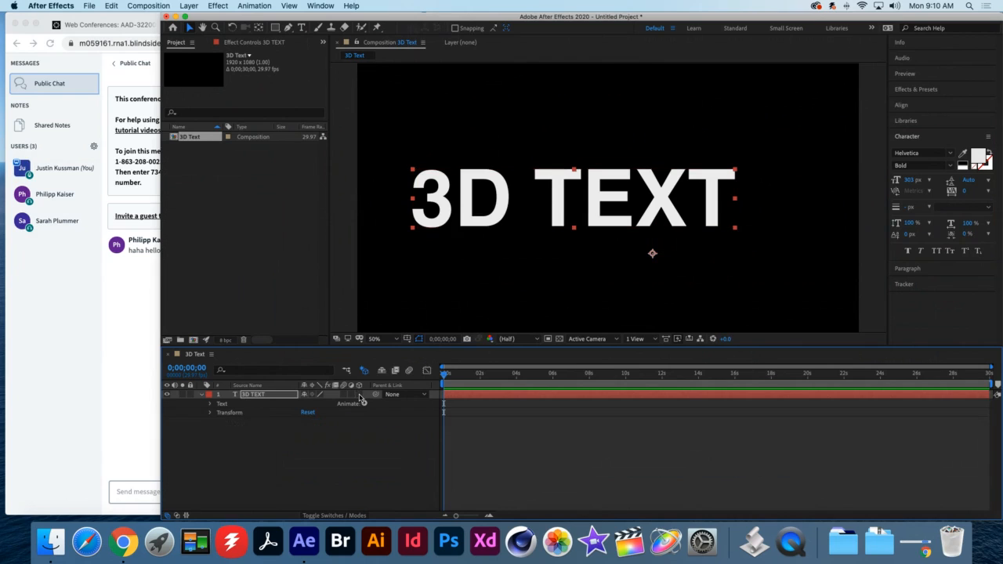
pyautogui.click(360, 396)
pyautogui.click(360, 396)
pyautogui.click(360, 396)
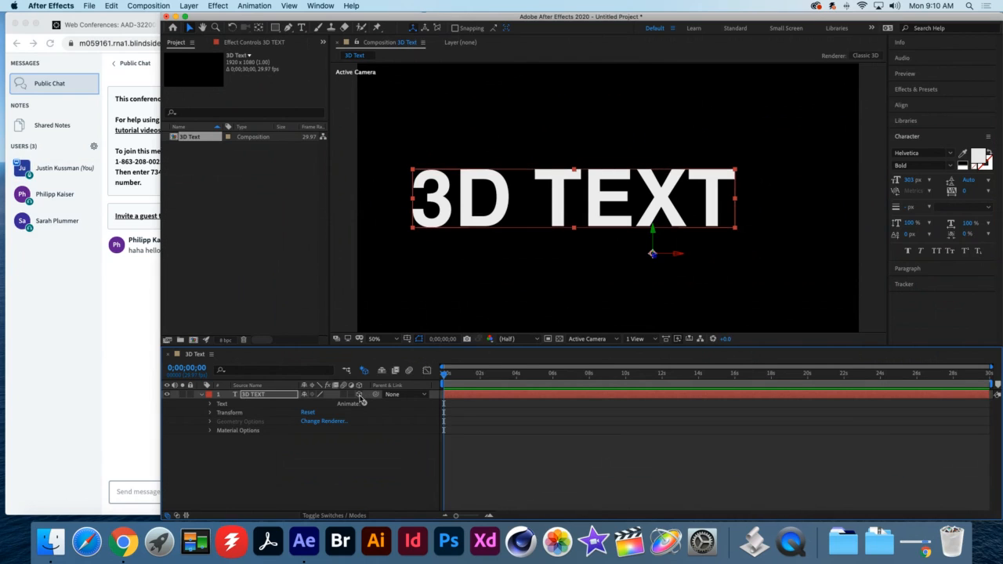
# - Rotate the 3D TEXT layer about 30° around its Y axis so its start recedes into depth
pyautogui.click(232, 28)
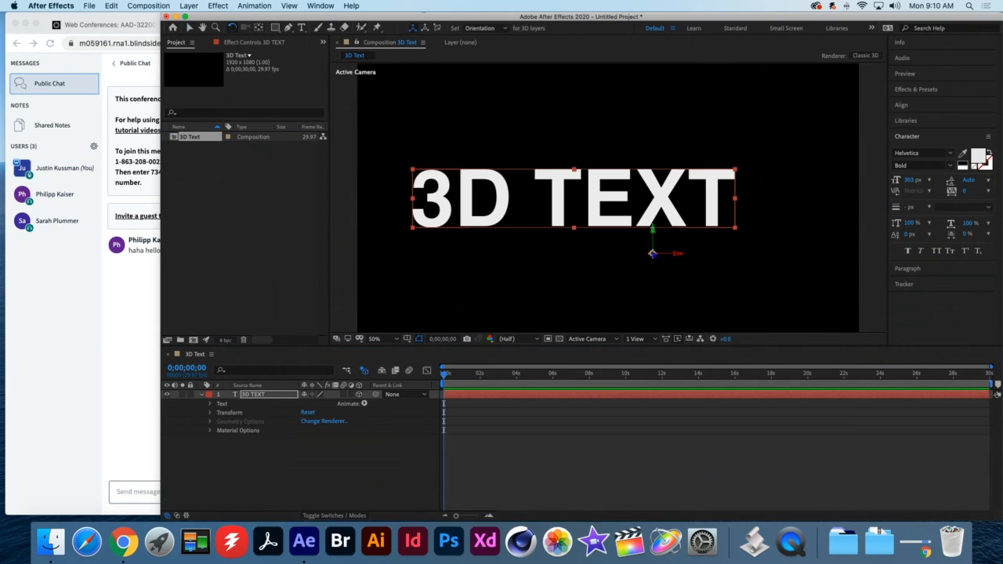
pyautogui.moveTo(653, 228); pyautogui.dragTo(644, 228)
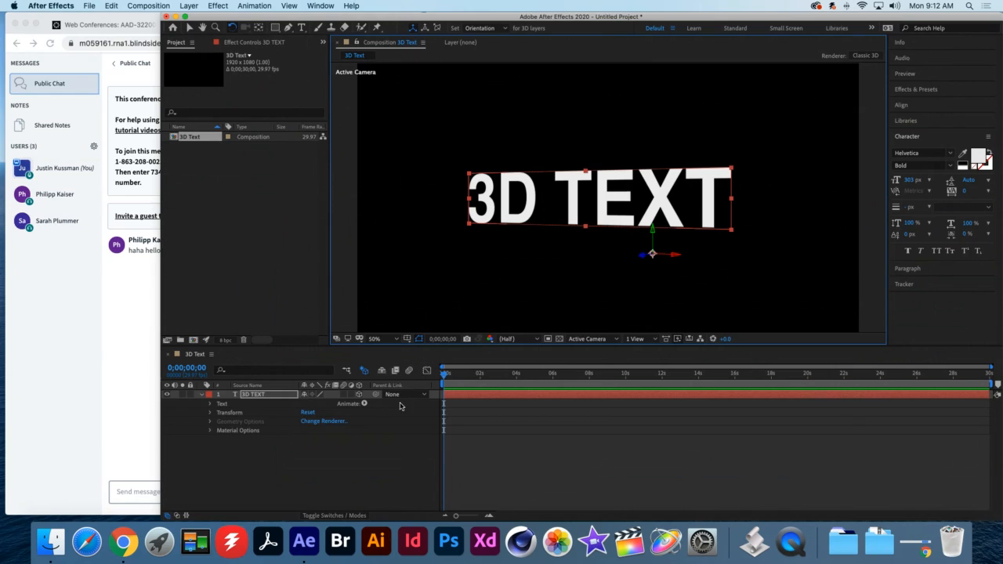
# - Review the composition's basic and advanced settings, and choose CINEMA 4D as its 3D renderer
pyautogui.click(331, 421)
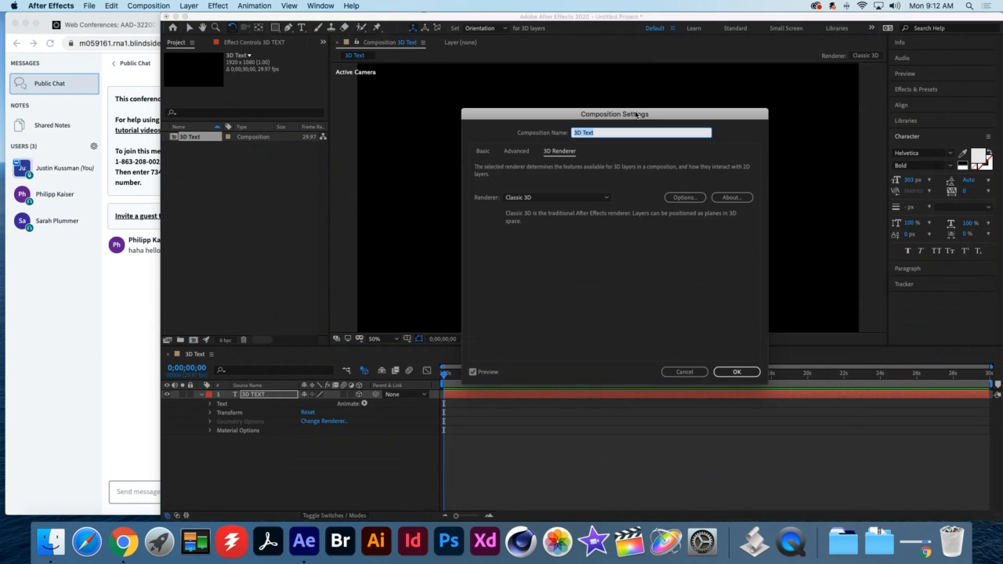
pyautogui.click(483, 151)
pyautogui.click(515, 152)
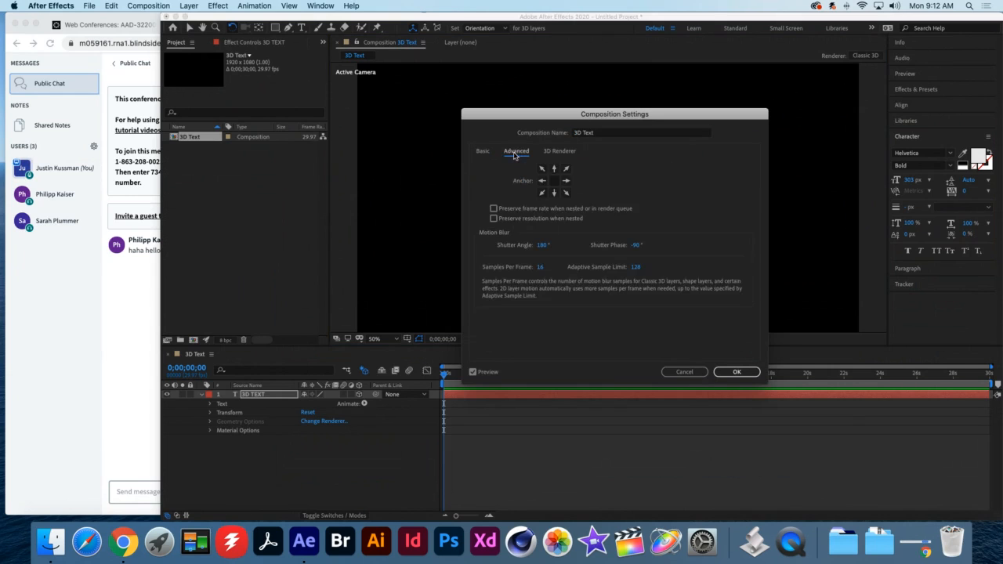
pyautogui.click(484, 152)
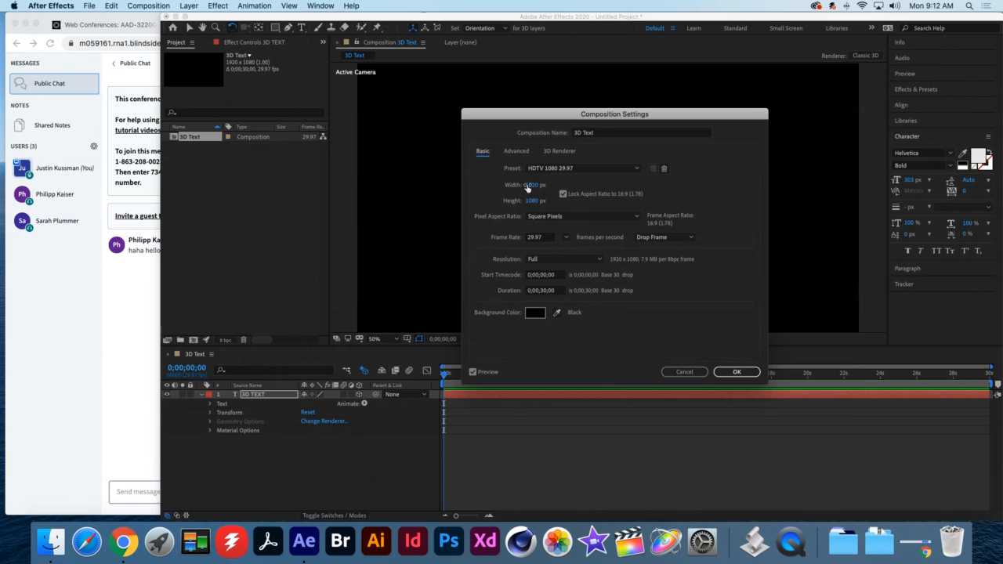
pyautogui.click(518, 152)
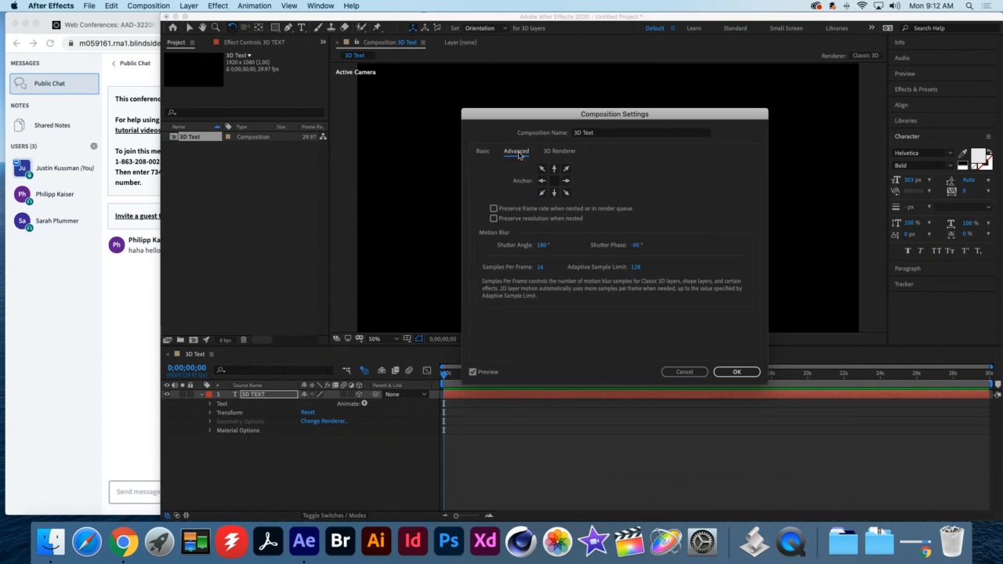
pyautogui.click(569, 154)
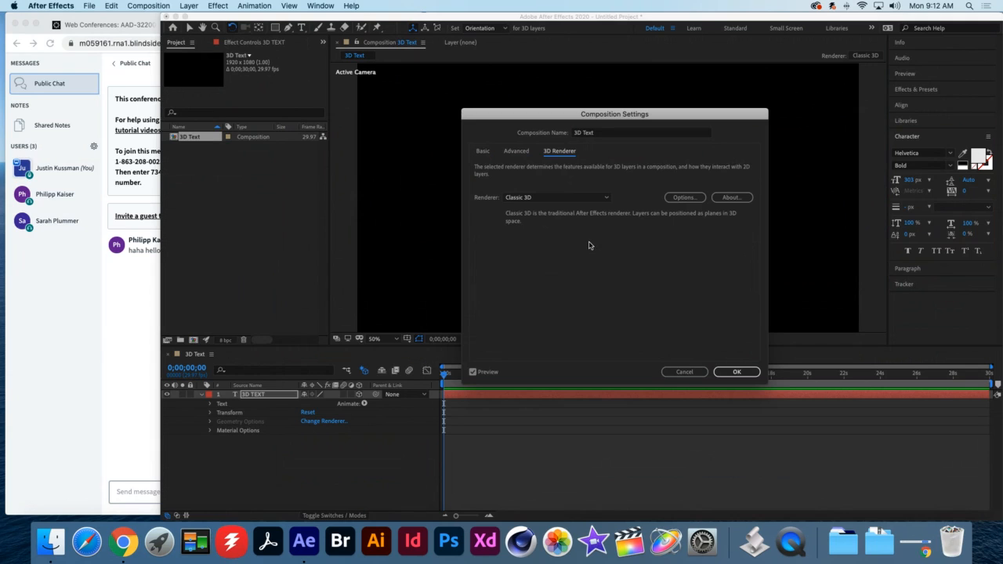
pyautogui.click(607, 201)
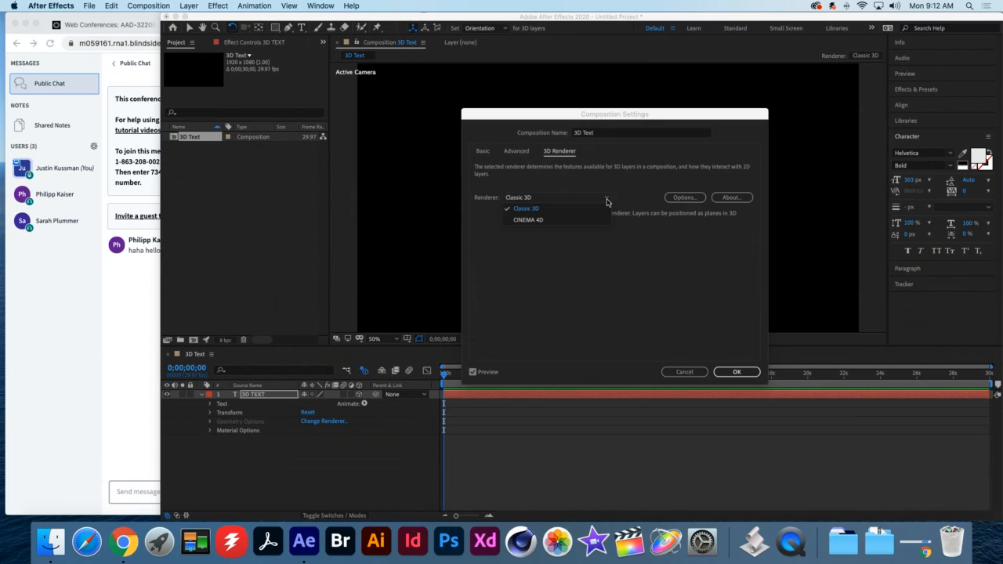
pyautogui.click(525, 220)
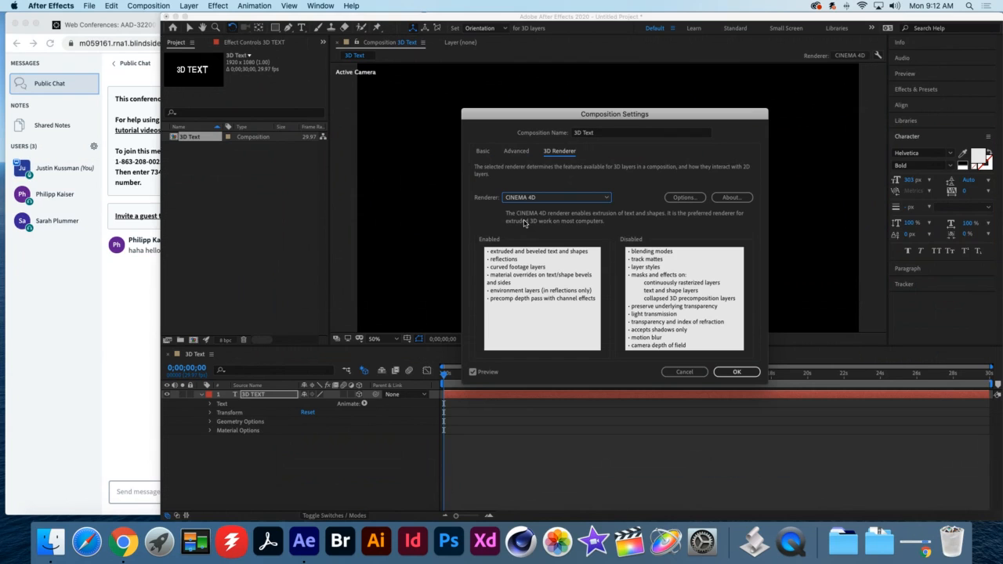
# - Switch to Chrome, search for "cinema 4d" in a new tab, and look over Maxon's home page
pyautogui.click(123, 541)
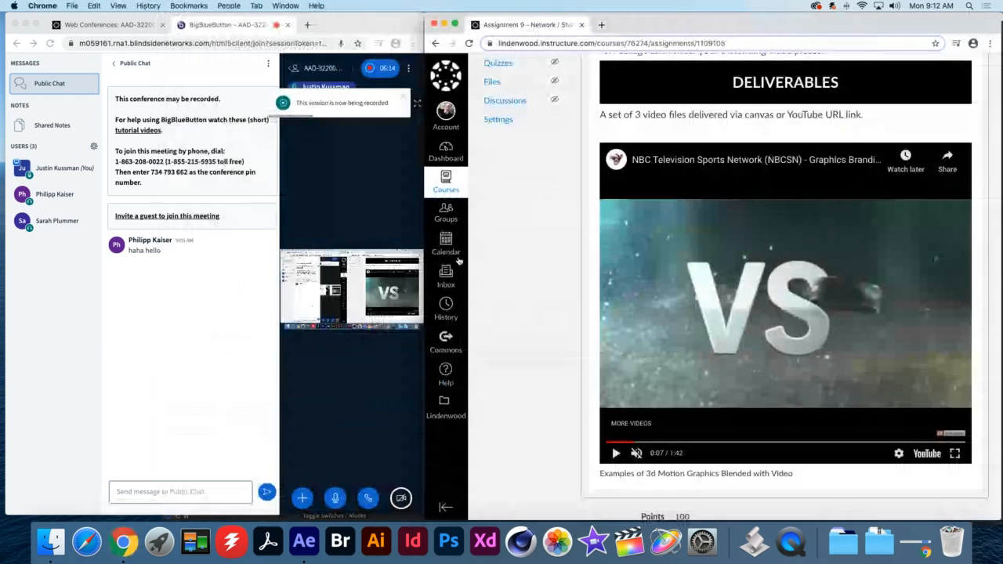
pyautogui.click(601, 25)
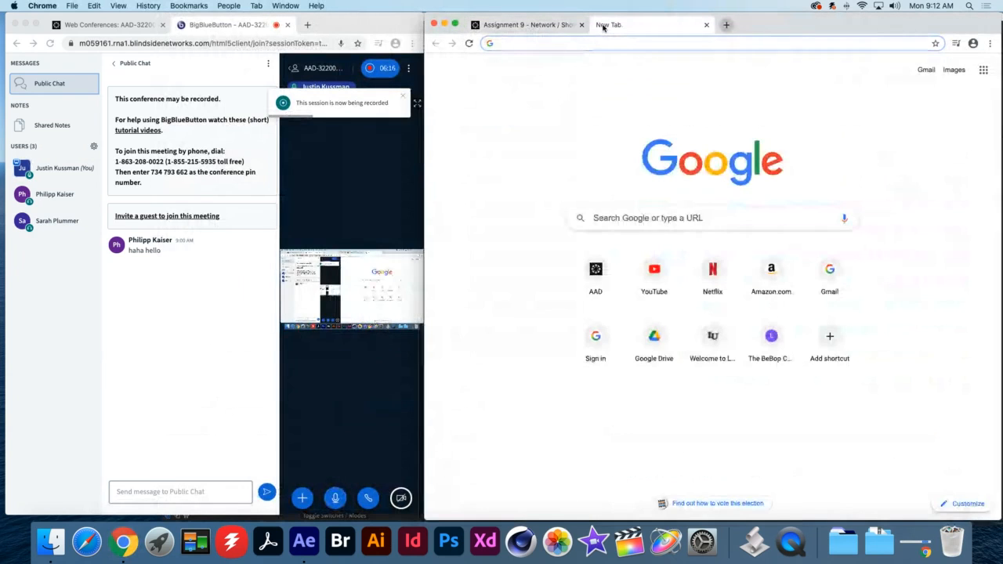
pyautogui.write('cinema')
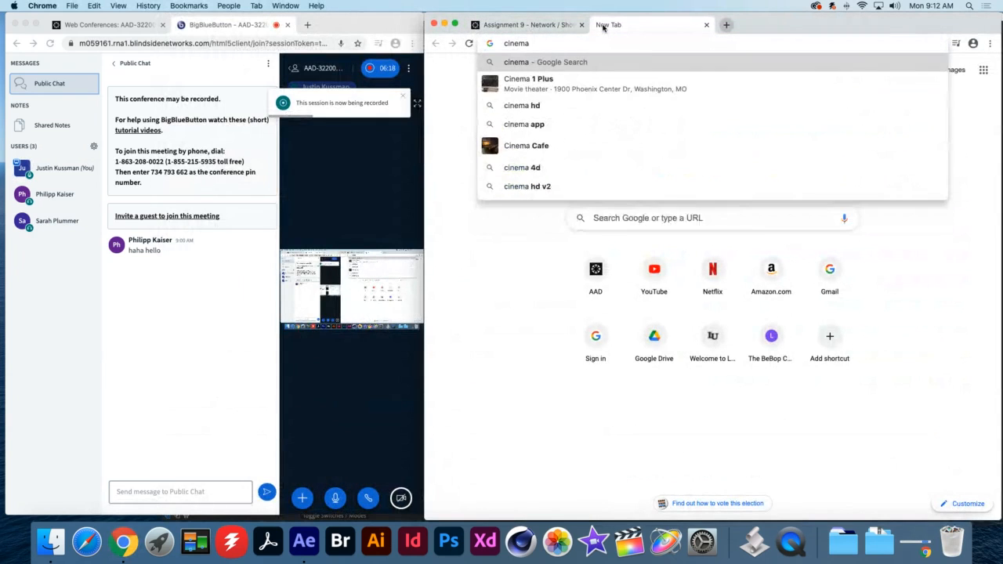
pyautogui.write(' 4d')
pyautogui.press('Return')
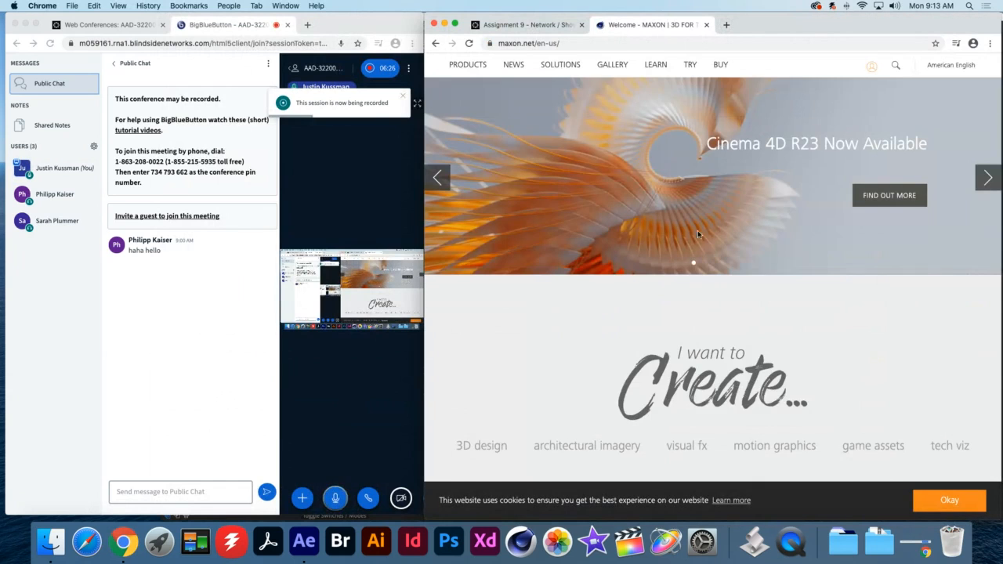
pyautogui.scroll(-10, 698, 234)
pyautogui.scroll(-2, 698, 239)
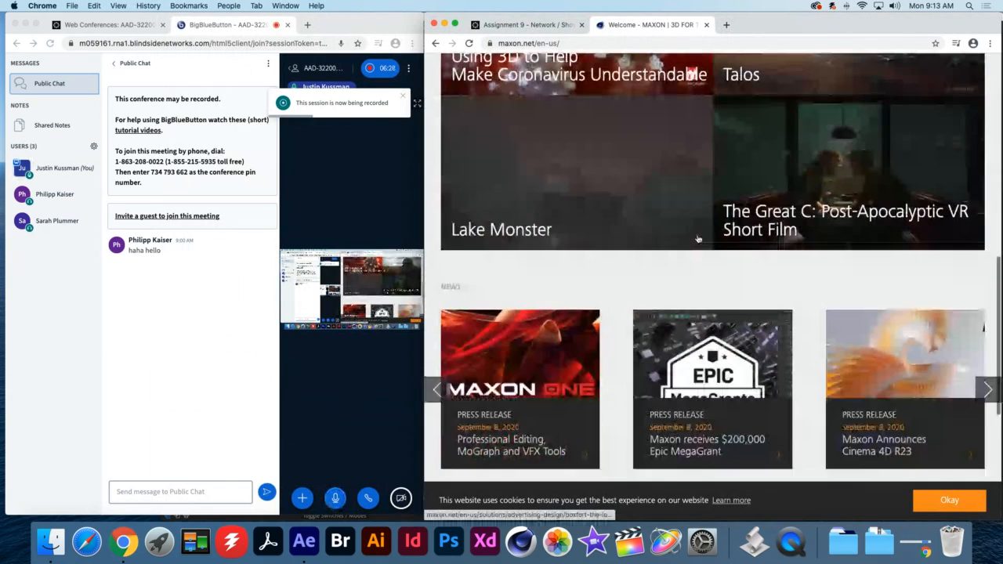
pyautogui.scroll(-5, 698, 237)
pyautogui.scroll(15, 696, 233)
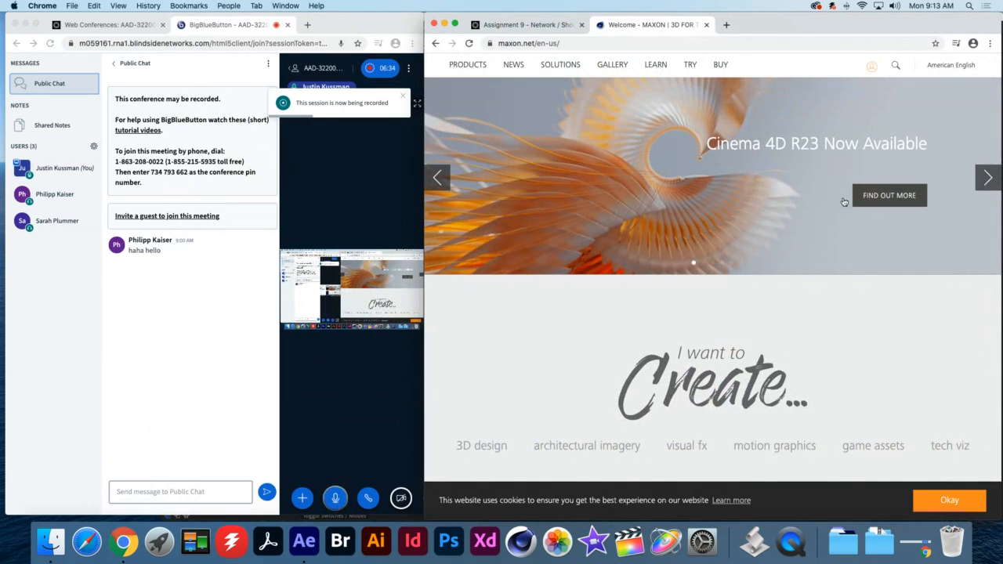
# - Browse the artwork in Maxon's gallery, and close its browser tab
pyautogui.click(628, 63)
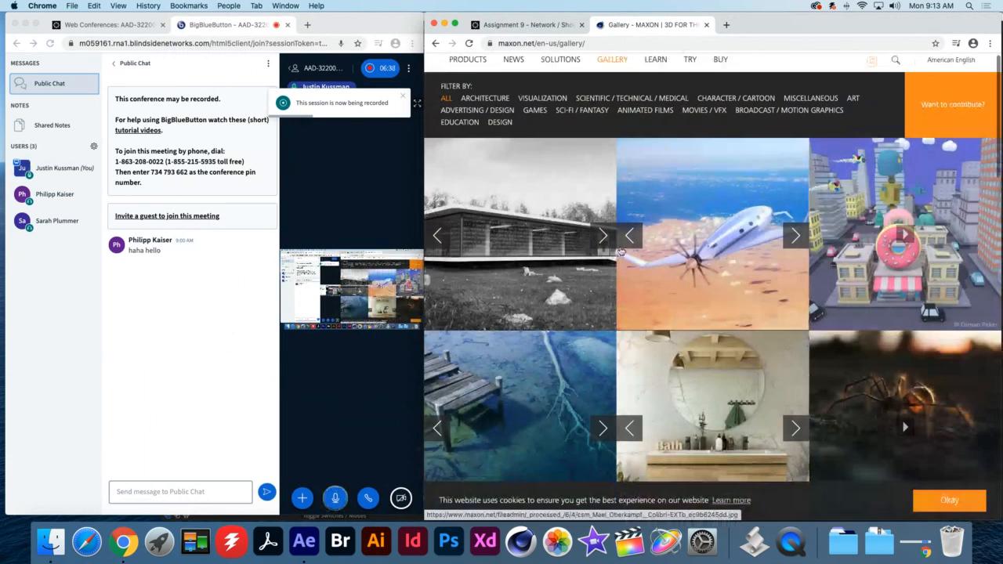
pyautogui.scroll(-5, 538, 239)
pyautogui.scroll(-5, 538, 239)
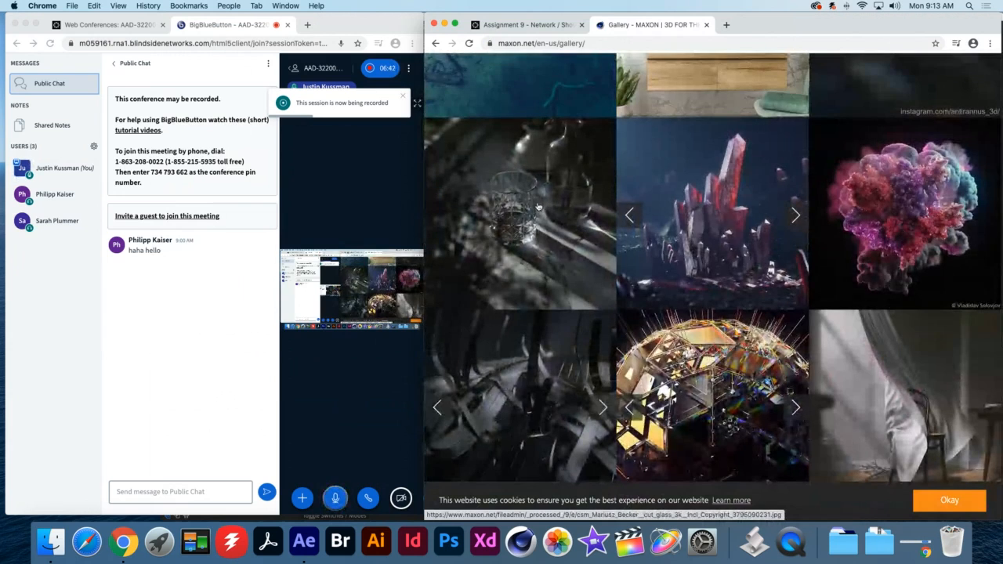
pyautogui.scroll(10, 544, 206)
pyautogui.click(704, 24)
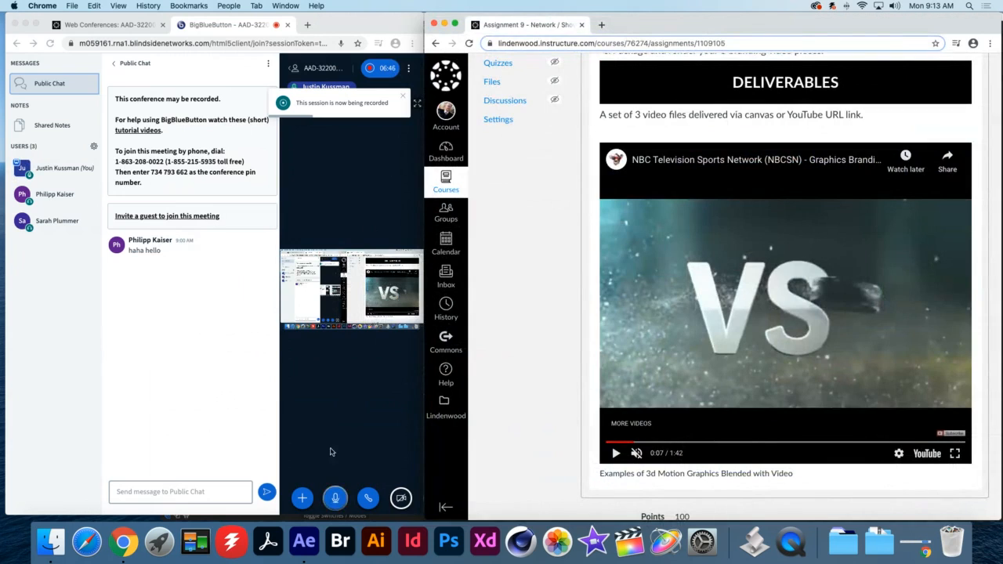
# - Return to After Effects and apply the composition settings with the CINEMA 4D renderer
pyautogui.click(304, 541)
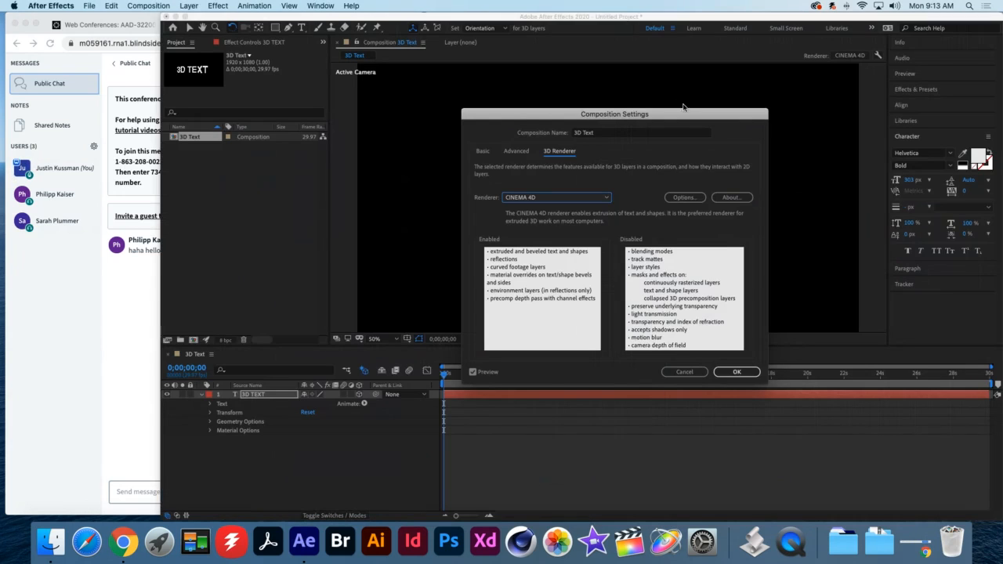
pyautogui.moveTo(678, 116); pyautogui.dragTo(713, 119)
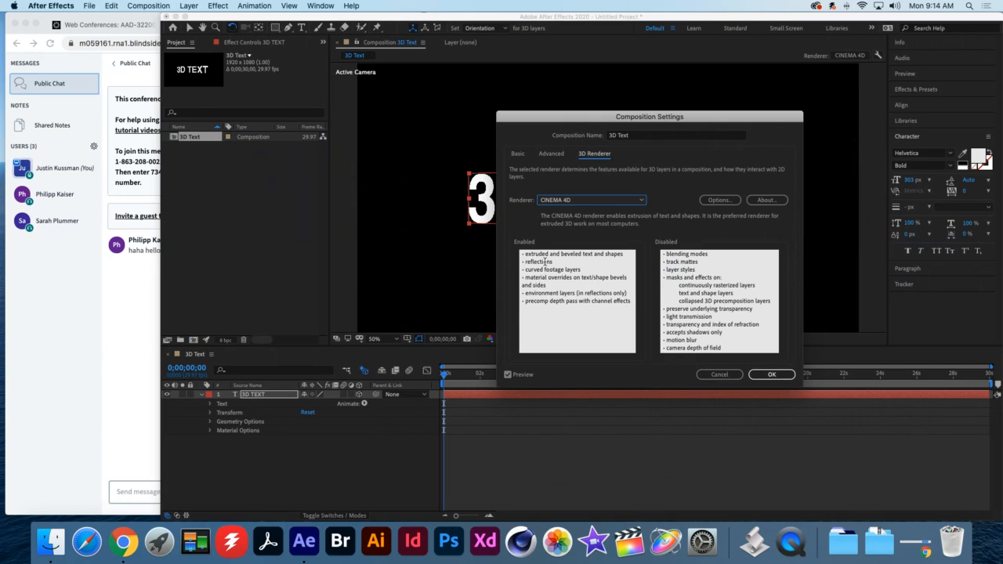
pyautogui.click(774, 375)
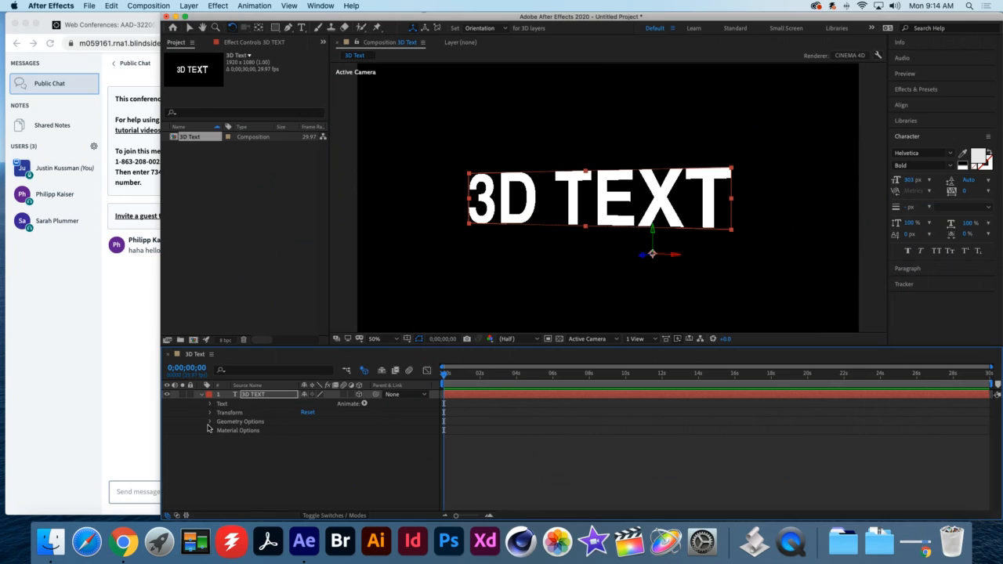
# - Look through the 3D TEXT layer's geometry, material and transform options, and set its Extrusion Depth to 129
pyautogui.click(210, 422)
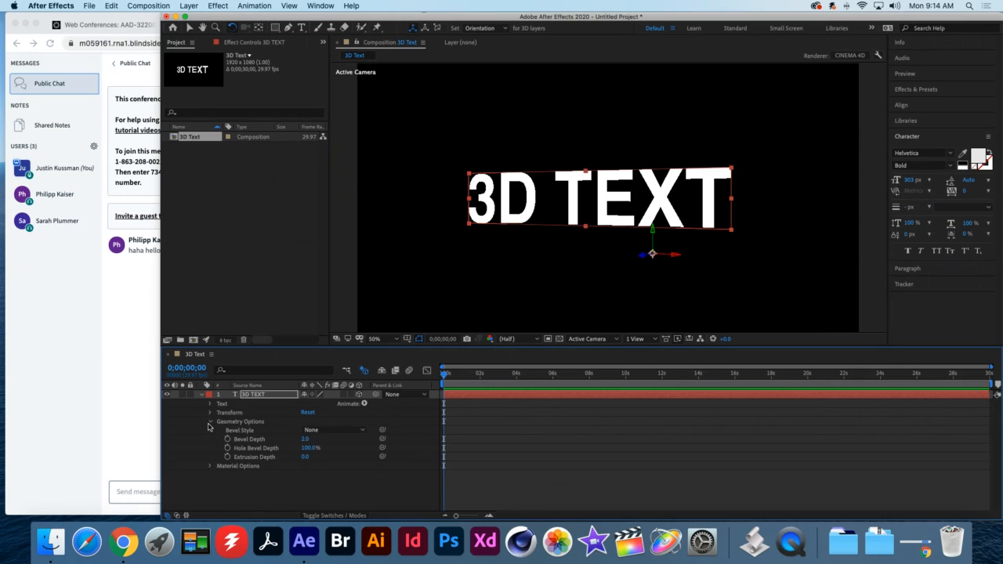
pyautogui.click(208, 466)
pyautogui.scroll(3, 206, 426)
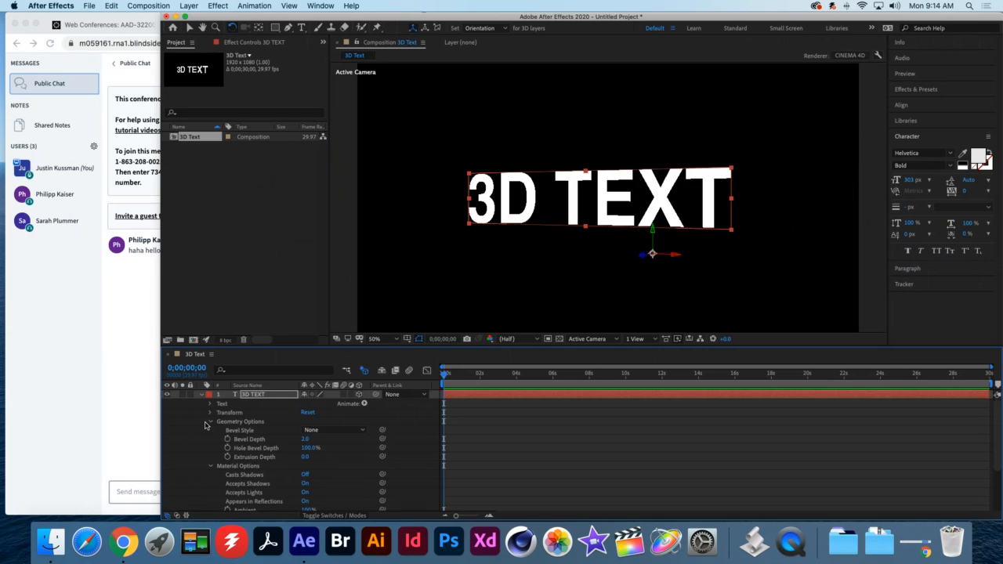
pyautogui.click(210, 413)
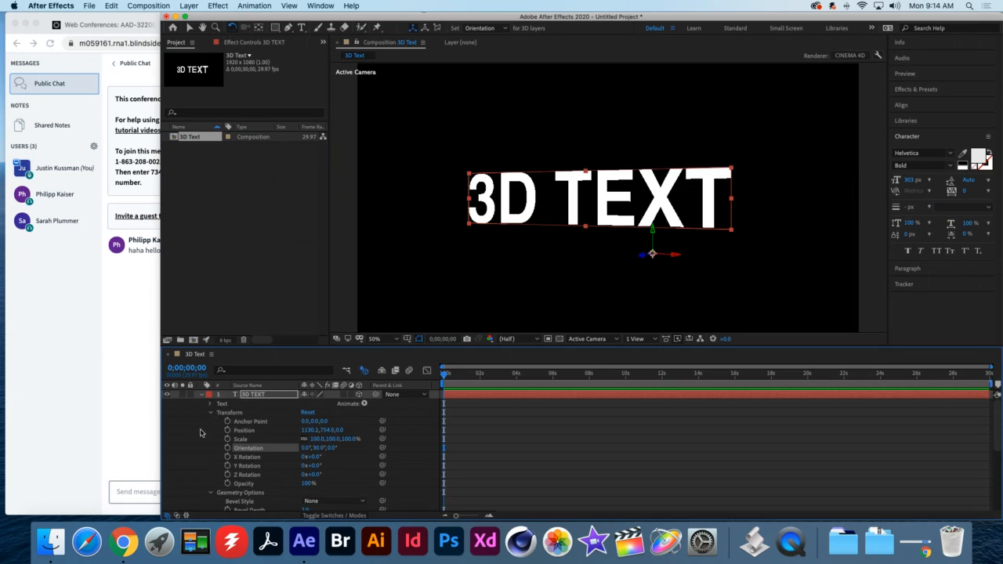
pyautogui.click(210, 414)
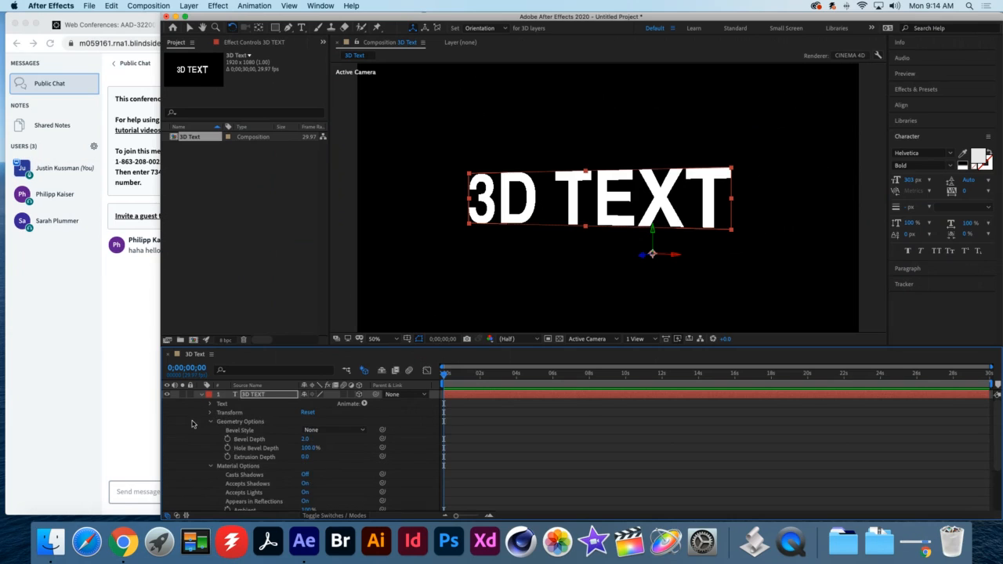
pyautogui.scroll(-2, 191, 429)
pyautogui.scroll(1, 192, 429)
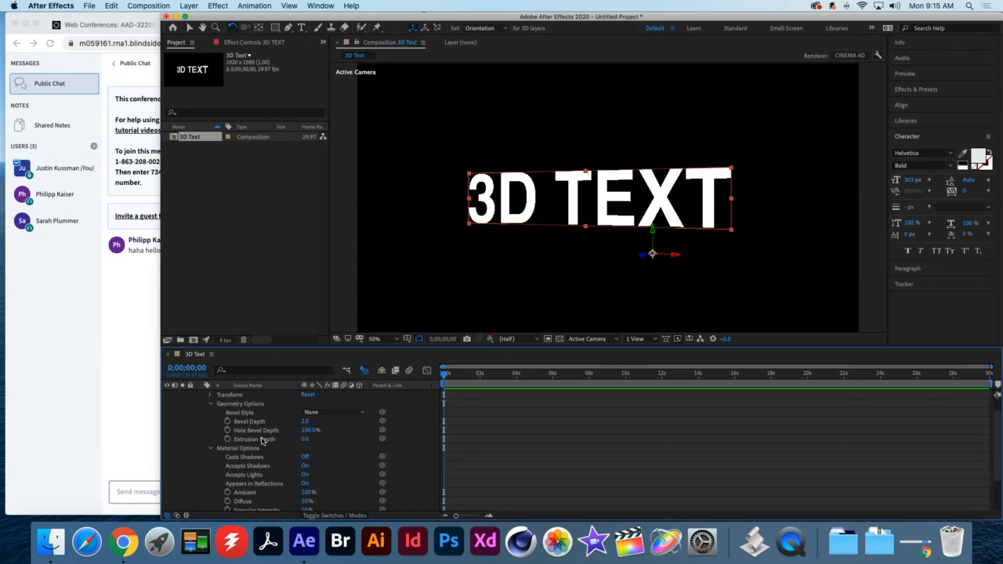
pyautogui.moveTo(305, 439); pyautogui.dragTo(366, 433)
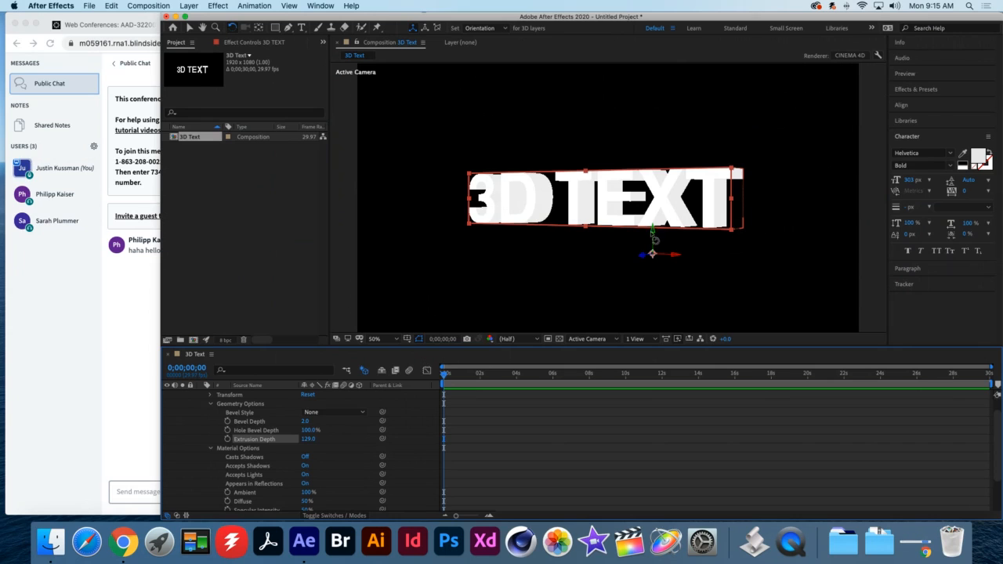
# - Rotate the 3D TEXT layer slightly about its vertical axis, and switch to Chrome to check the NBCSN reference video
pyautogui.moveTo(654, 239)
pyautogui.mouseDown()
pyautogui.moveTo(656, 227)
pyautogui.moveTo(669, 241)
pyautogui.moveTo(643, 233)
pyautogui.mouseUp()
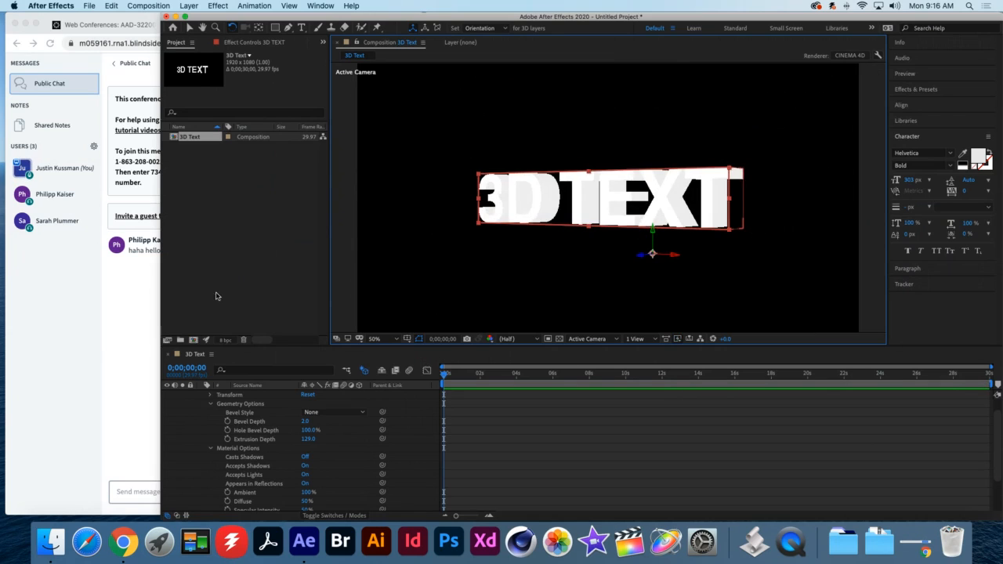
pyautogui.click(124, 541)
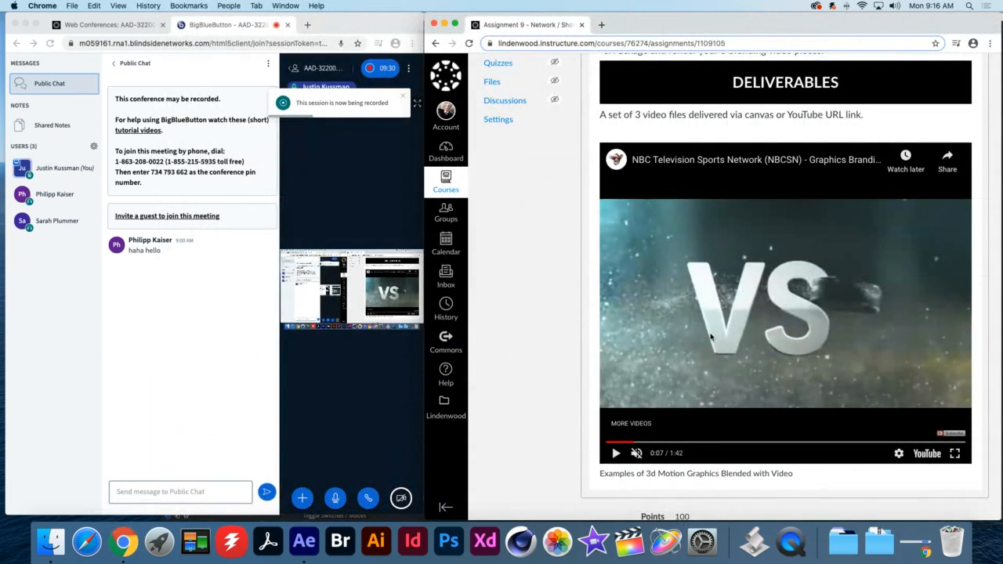
# - Return to After Effects and collapse the 3D TEXT layer's properties in the timeline
pyautogui.click(305, 541)
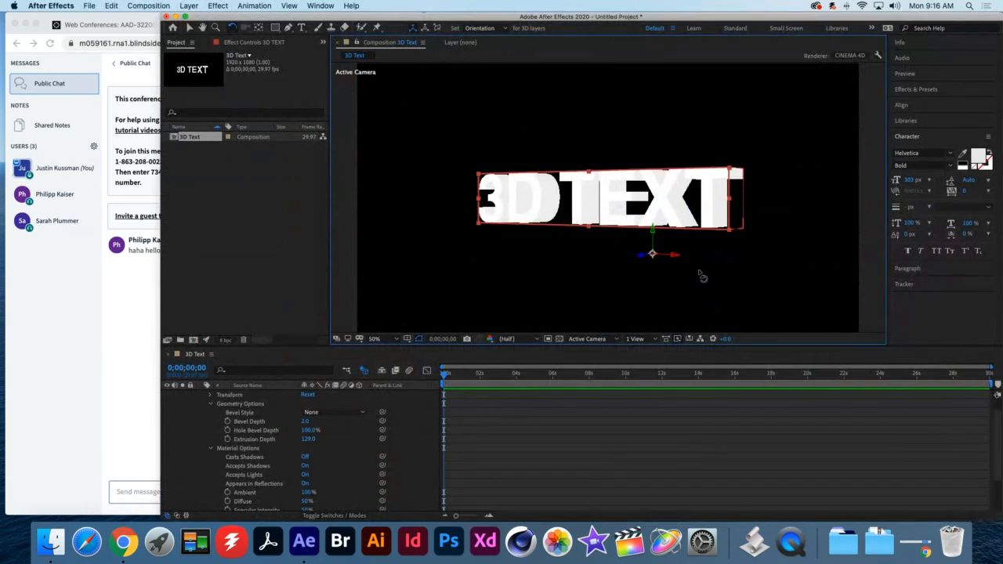
pyautogui.moveTo(641, 256)
pyautogui.mouseDown()
pyautogui.moveTo(668, 246)
pyautogui.moveTo(647, 271)
pyautogui.mouseUp()
pyautogui.scroll(1, 329, 423)
pyautogui.click(202, 396)
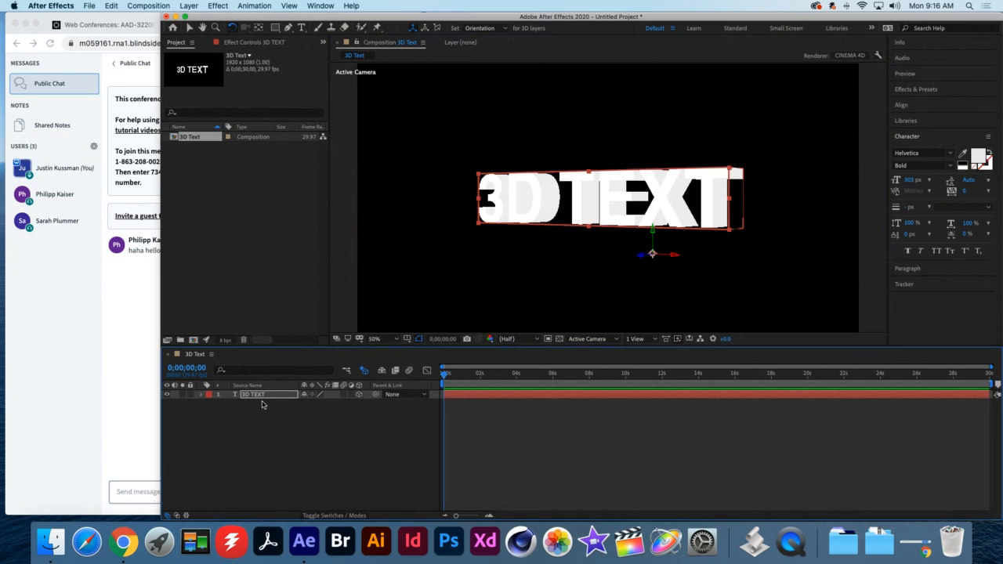
pyautogui.click(202, 398)
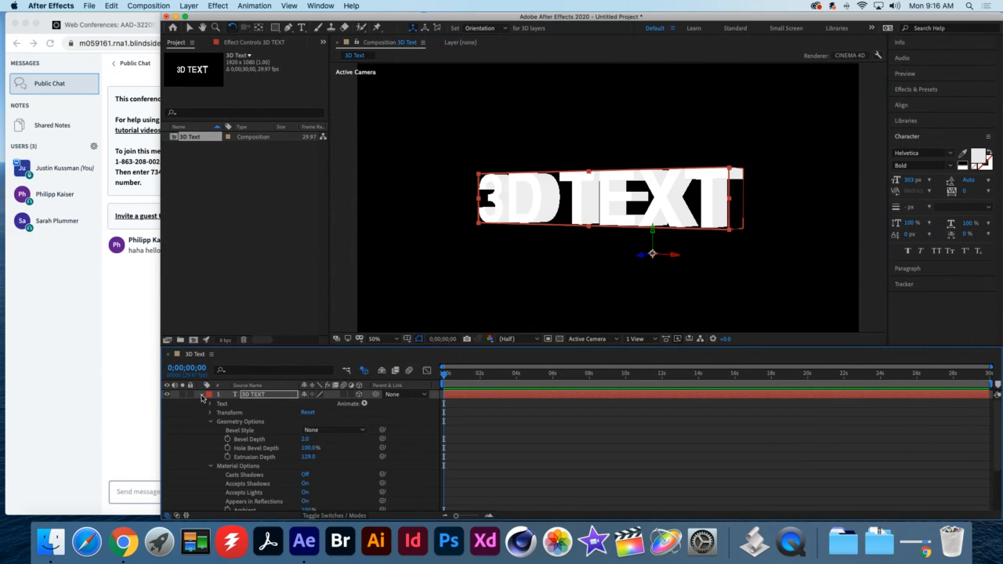
pyautogui.click(203, 396)
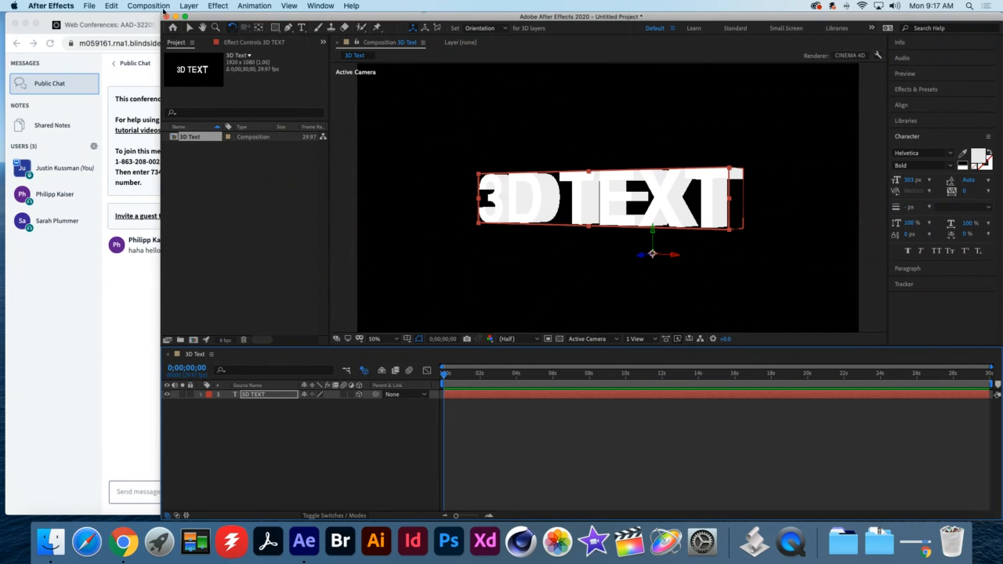
# - Start a new light layer and choose Spot as its light type, with the settings dialog moved clear of the text
pyautogui.click(188, 6)
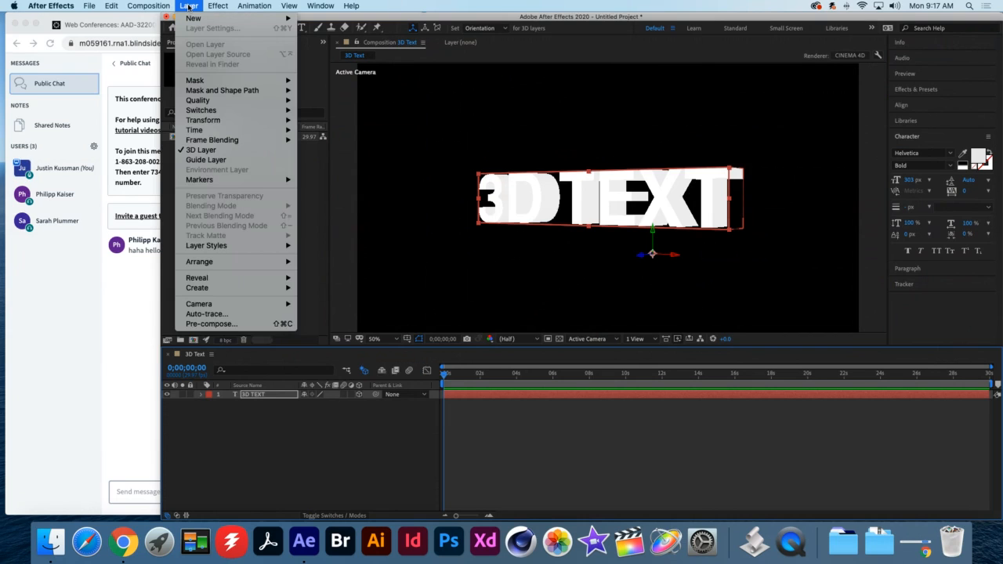
pyautogui.moveTo(194, 18)
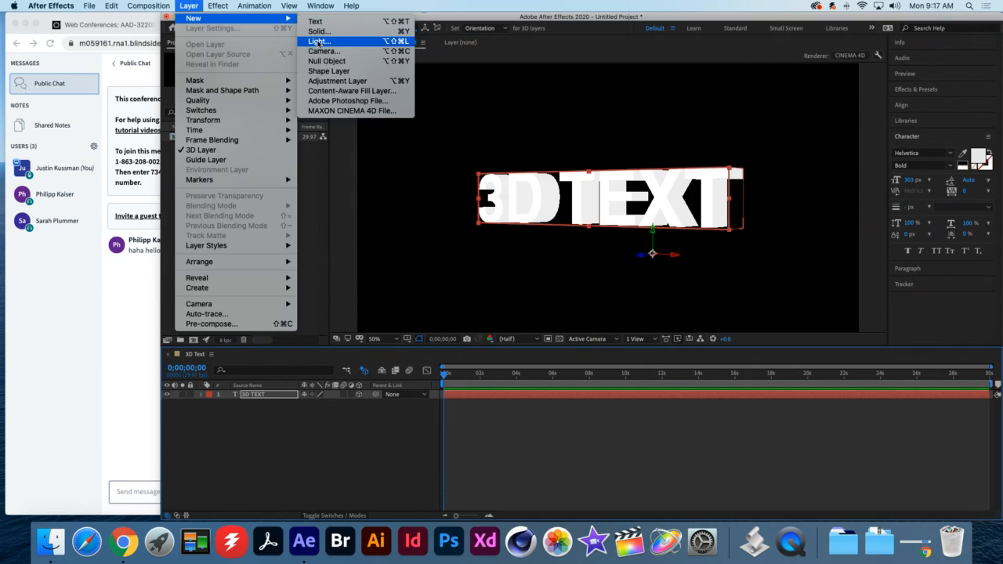
pyautogui.click(318, 41)
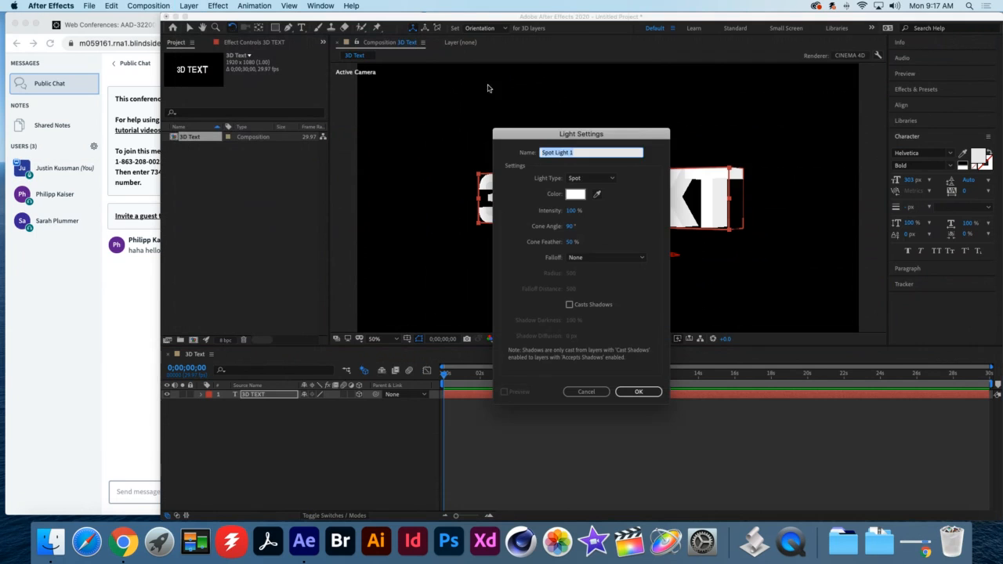
pyautogui.moveTo(639, 132); pyautogui.dragTo(909, 84)
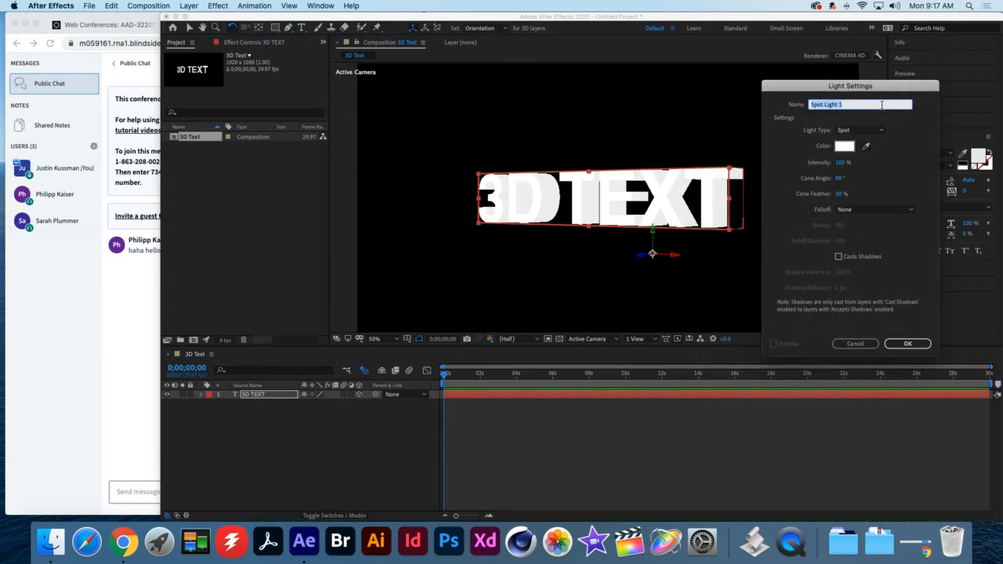
pyautogui.click(882, 131)
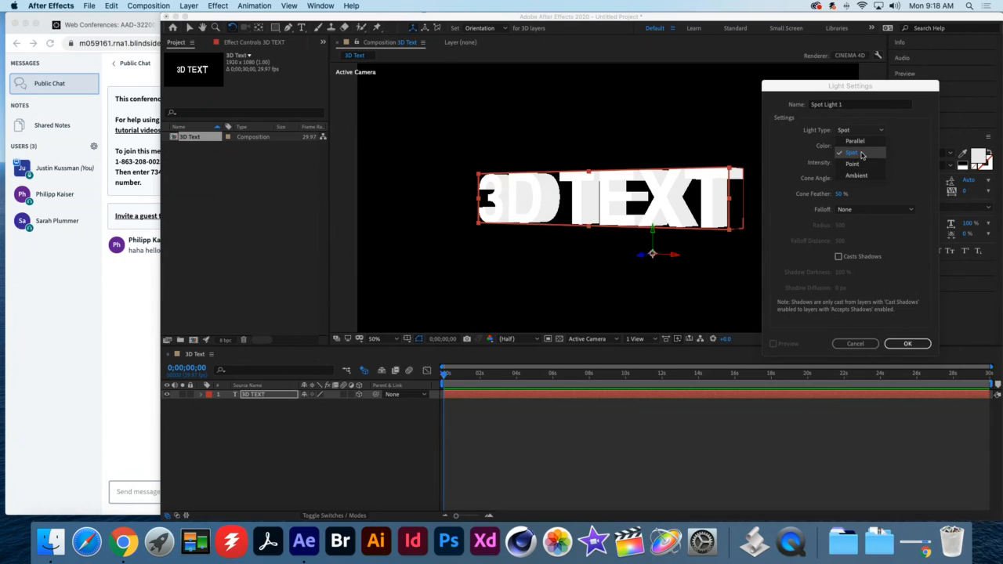
pyautogui.click(862, 155)
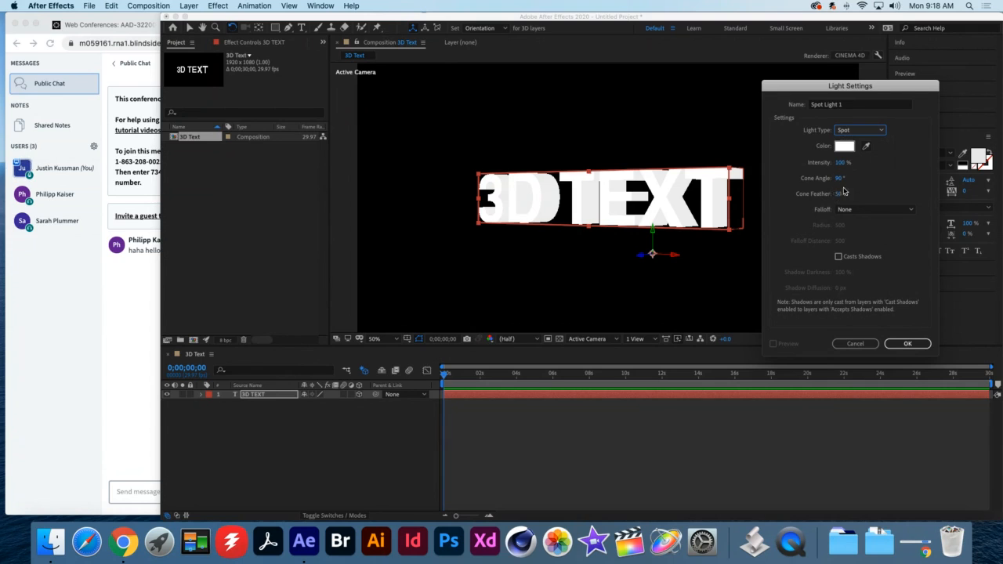
# - Give the spot light a Smooth falloff, enable Casts Shadows, and create the light
pyautogui.click(870, 210)
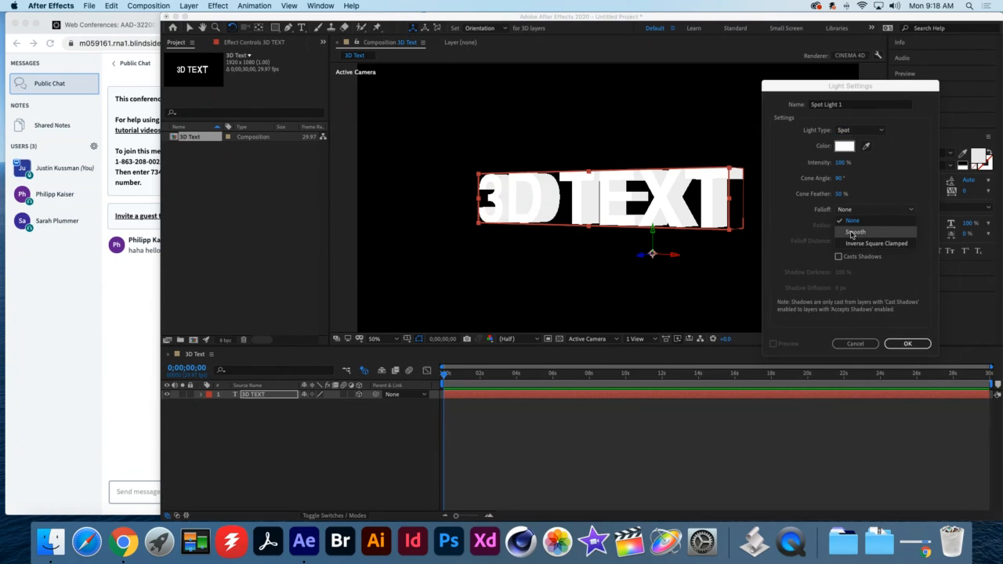
pyautogui.click(853, 232)
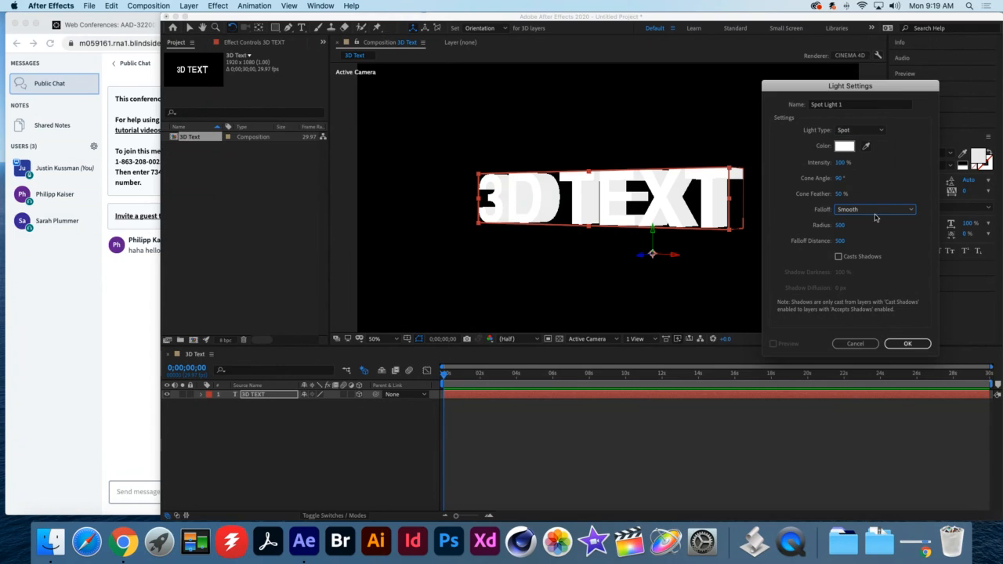
pyautogui.click(839, 257)
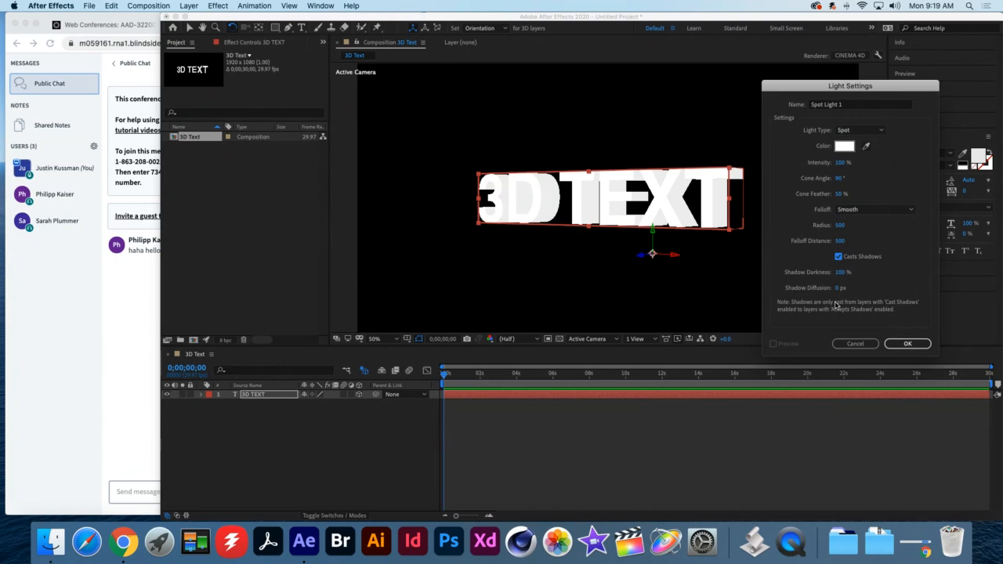
pyautogui.click(907, 345)
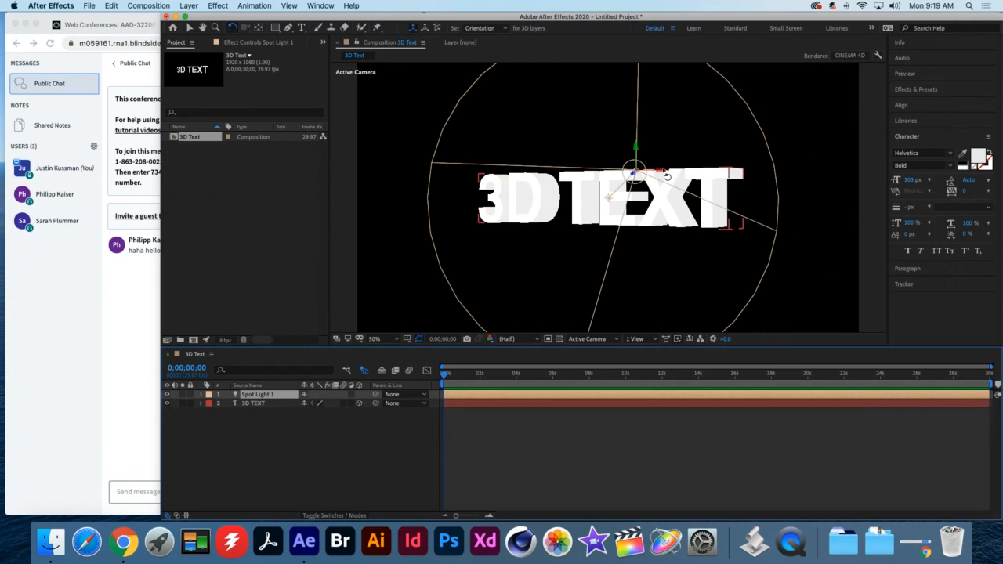
# - Move Spot Light 1 rightward along its X axis to the last letter of the text, and turn off Draft 3D
pyautogui.click(189, 27)
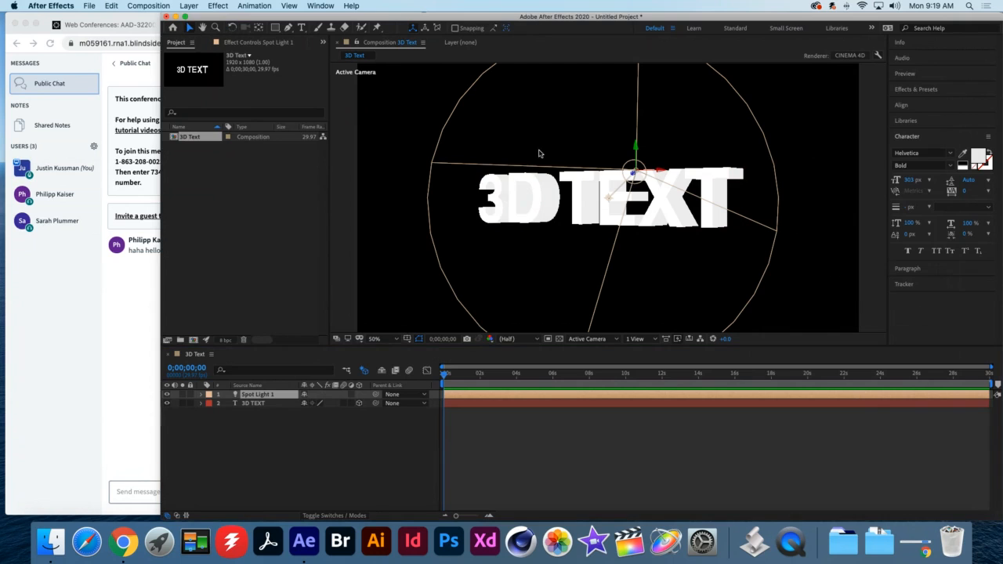
pyautogui.moveTo(673, 173); pyautogui.dragTo(718, 176)
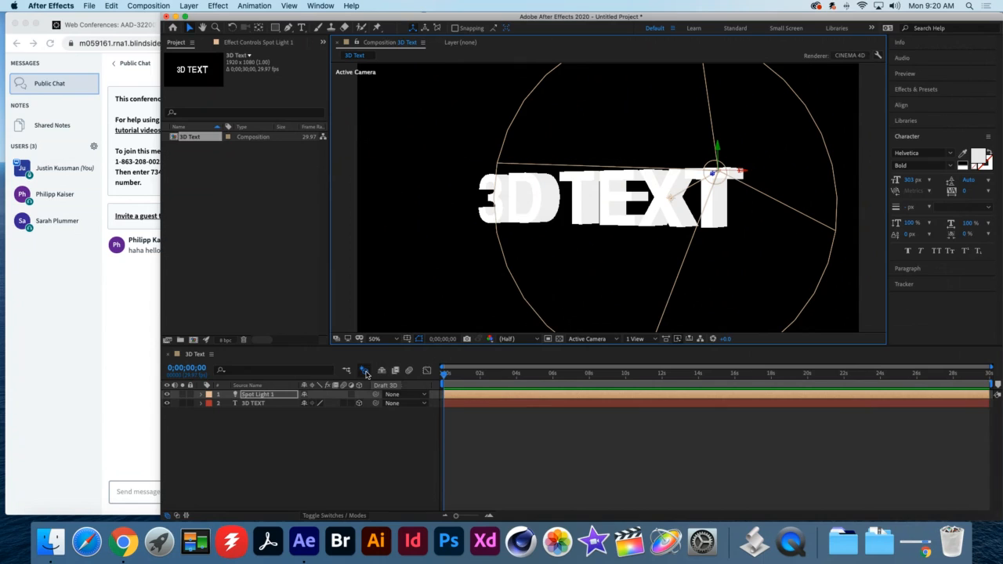
pyautogui.click(365, 372)
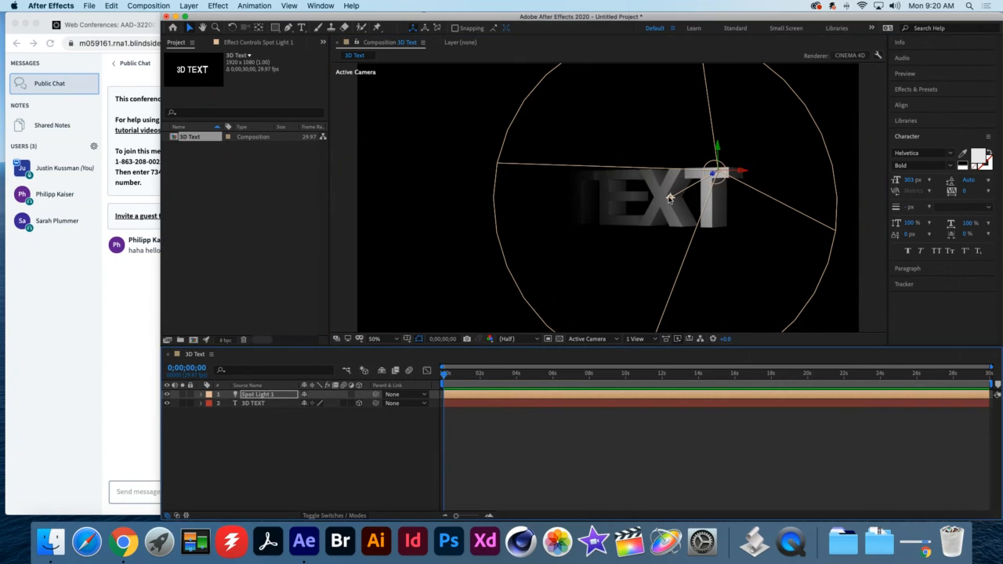
# - Shift the spot light's point of interest toward the middle of TEXT, and slide the light along X past the frame's left edge
pyautogui.moveTo(670, 198); pyautogui.dragTo(606, 188)
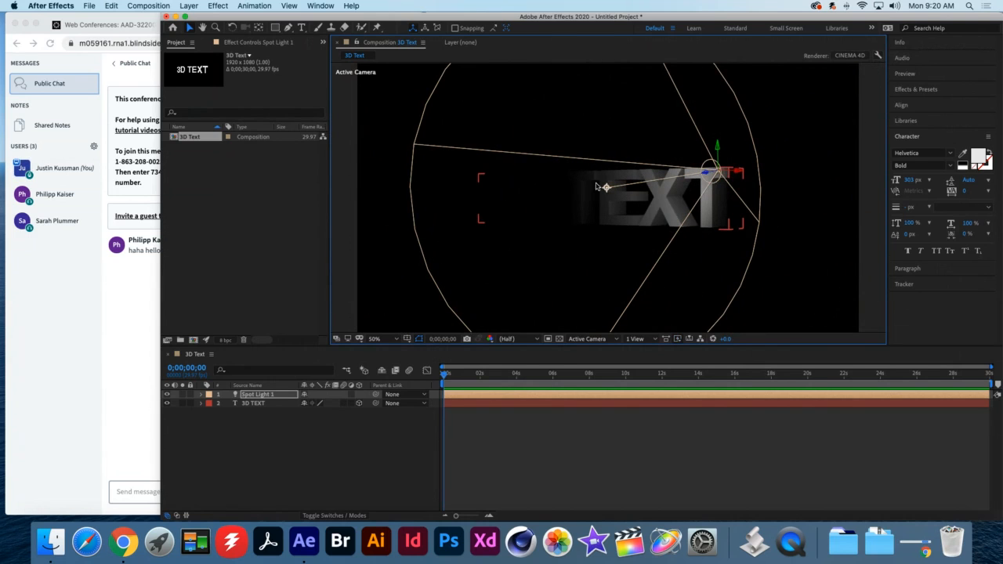
pyautogui.moveTo(606, 188); pyautogui.dragTo(652, 187)
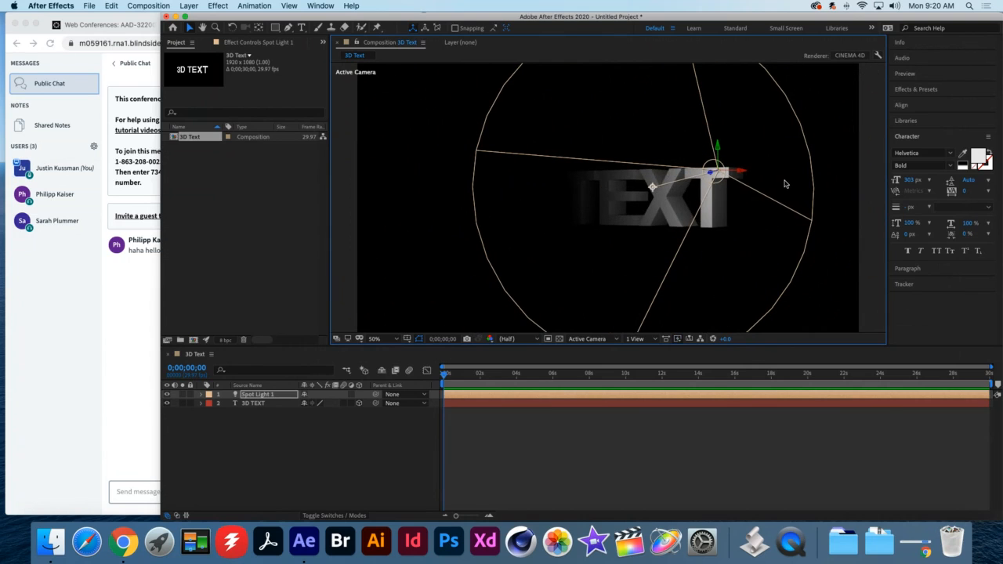
pyautogui.moveTo(738, 174); pyautogui.dragTo(331, 186)
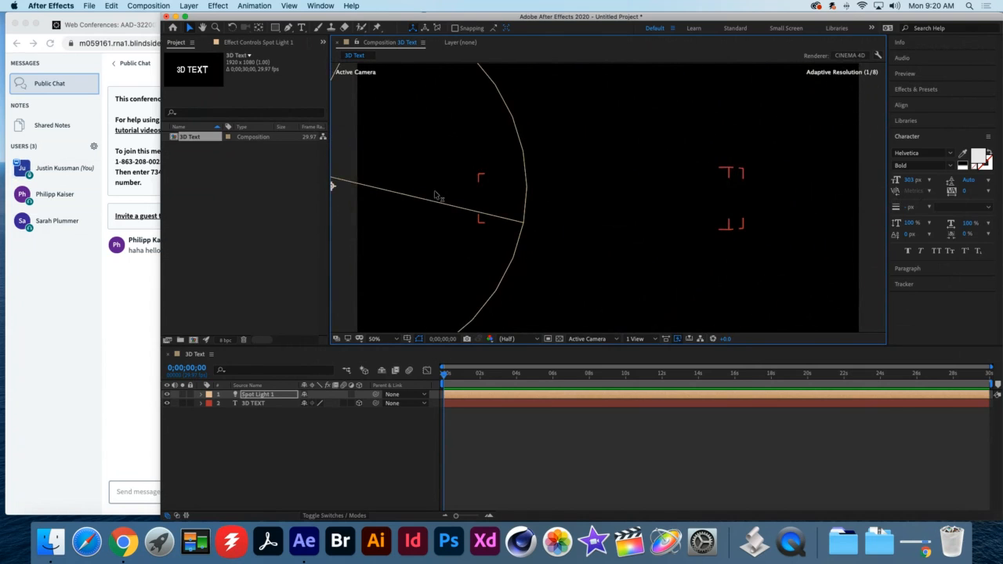
# - Enable keyframing for all of Spot Light 1's Transform properties at the start of the composition
pyautogui.click(201, 395)
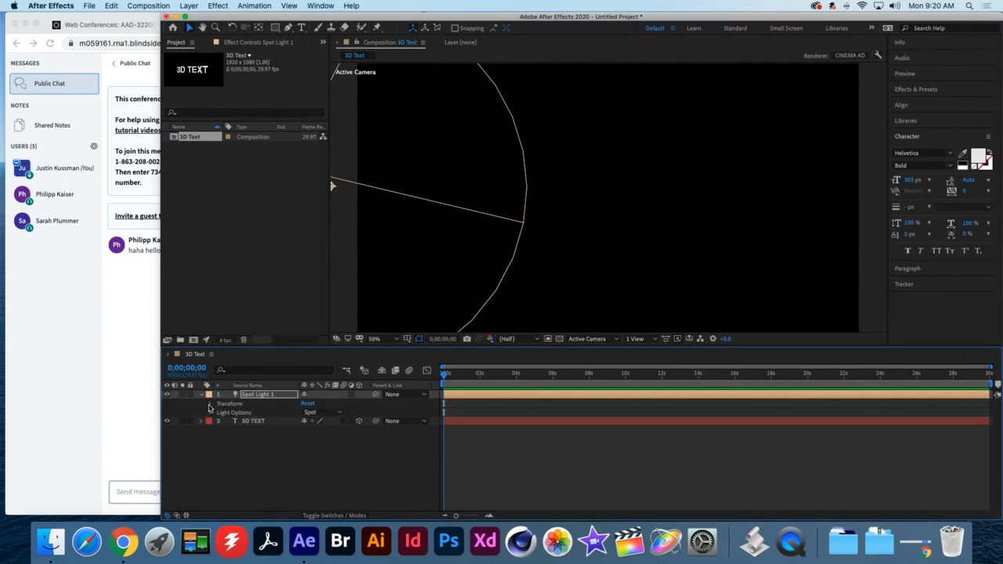
pyautogui.click(210, 405)
pyautogui.moveTo(227, 413); pyautogui.dragTo(227, 457)
# - At 0;00;02;03, move Spot Light 1 across the text past the frame's right edge, to Position 2211.0, 460.0, -430.2
pyautogui.moveTo(443, 374); pyautogui.dragTo(482, 377)
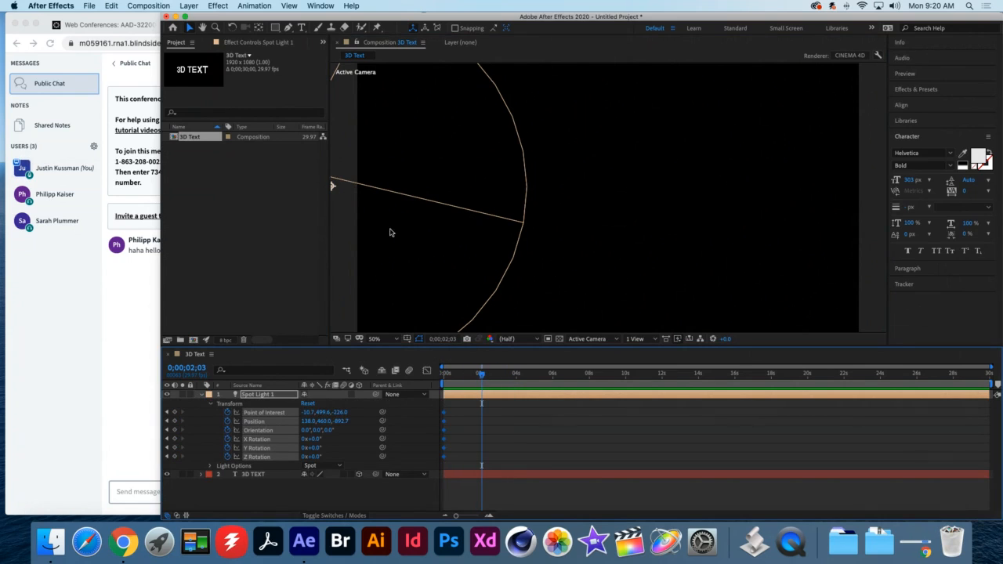
pyautogui.press(',')
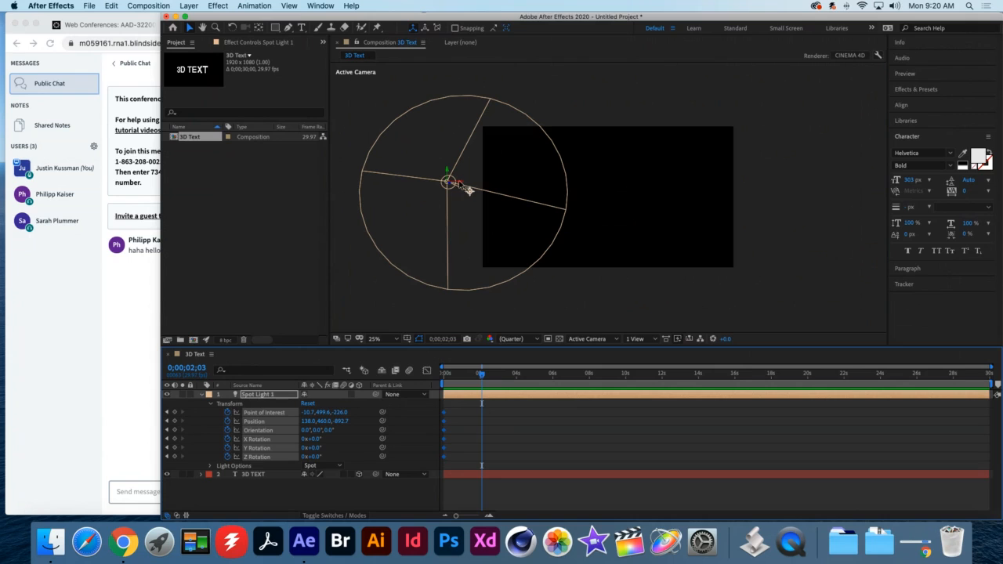
pyautogui.moveTo(468, 190); pyautogui.dragTo(740, 194)
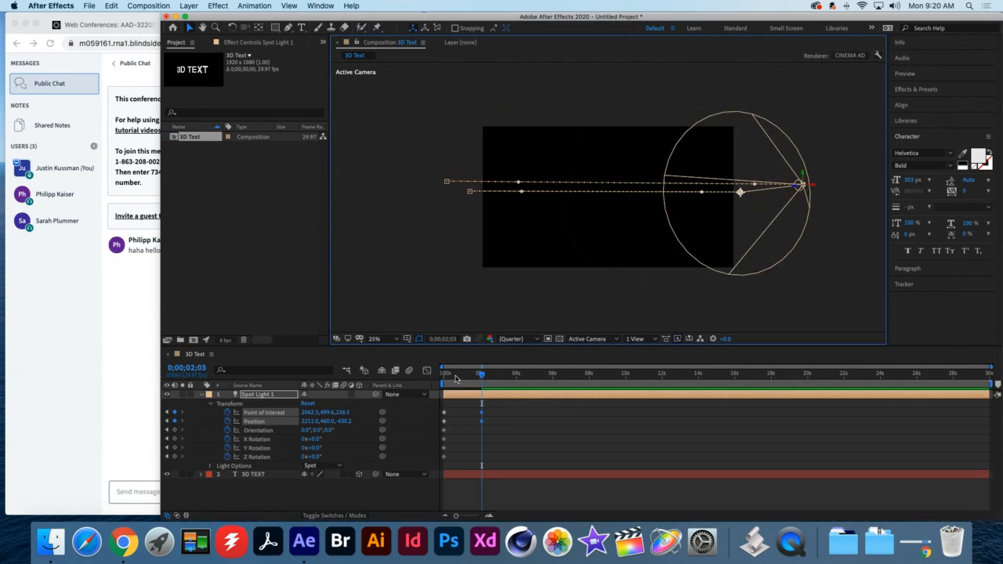
# - Preview the light sweep from the start, and scrub to 0;00;00;23 to check how the text is lit
pyautogui.moveTo(481, 374); pyautogui.dragTo(444, 374)
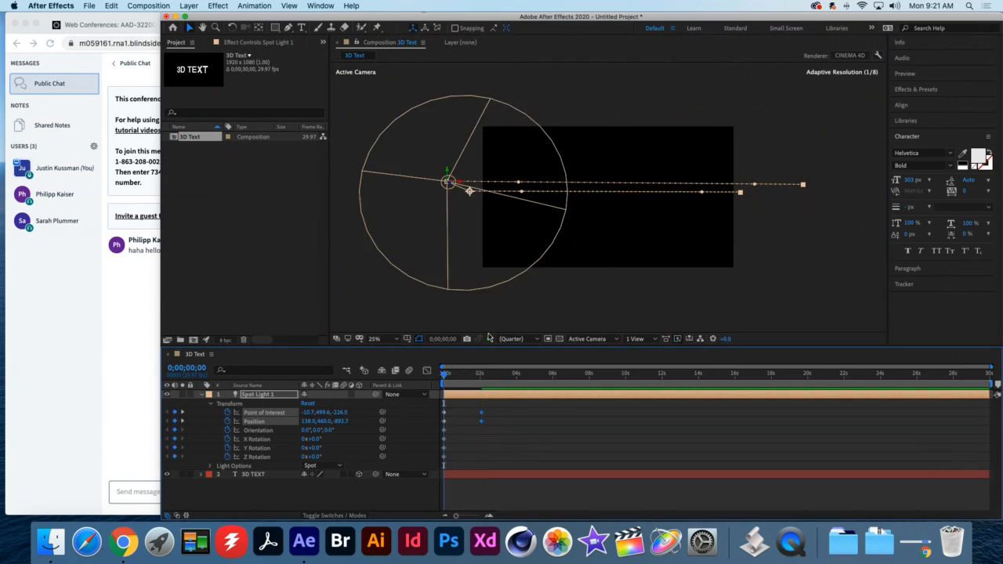
pyautogui.scroll(-1, 601, 275)
pyautogui.scroll(3, 602, 277)
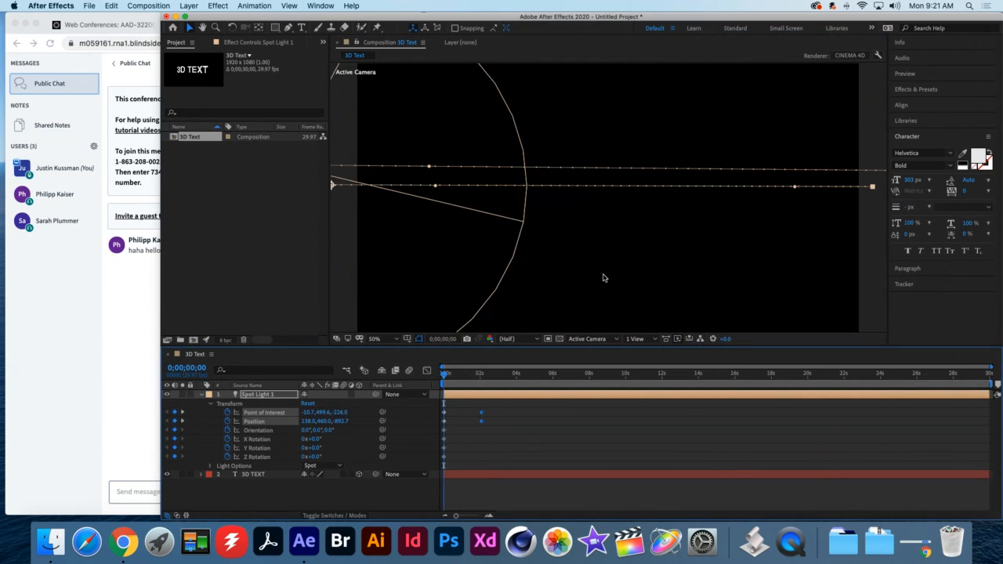
pyautogui.press('space')
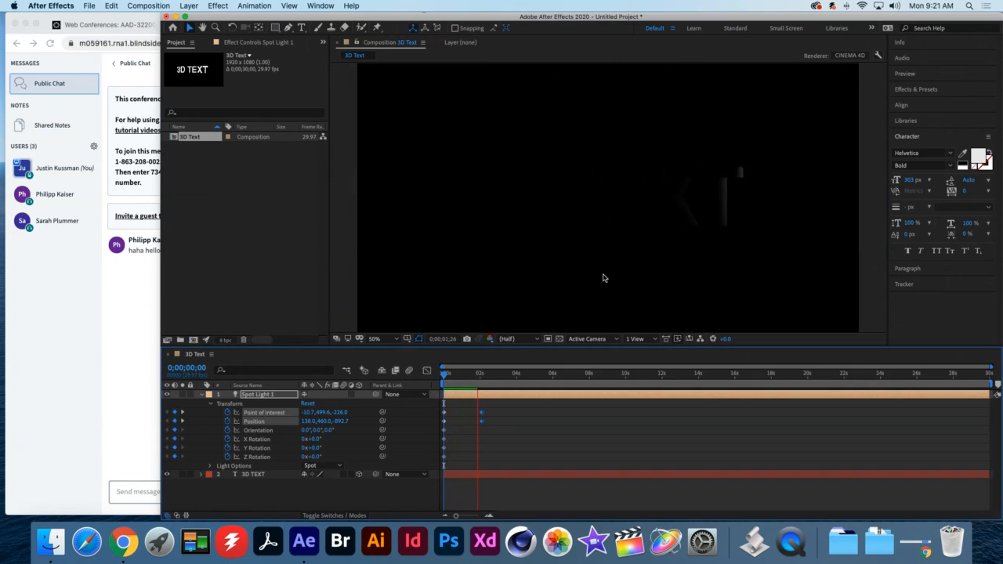
pyautogui.click(482, 381)
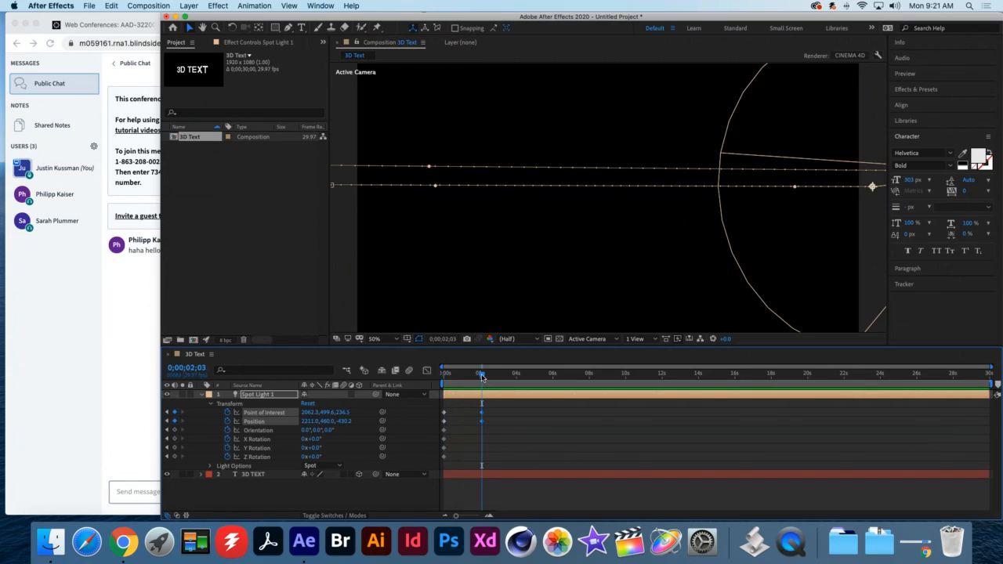
pyautogui.moveTo(482, 378); pyautogui.dragTo(458, 380)
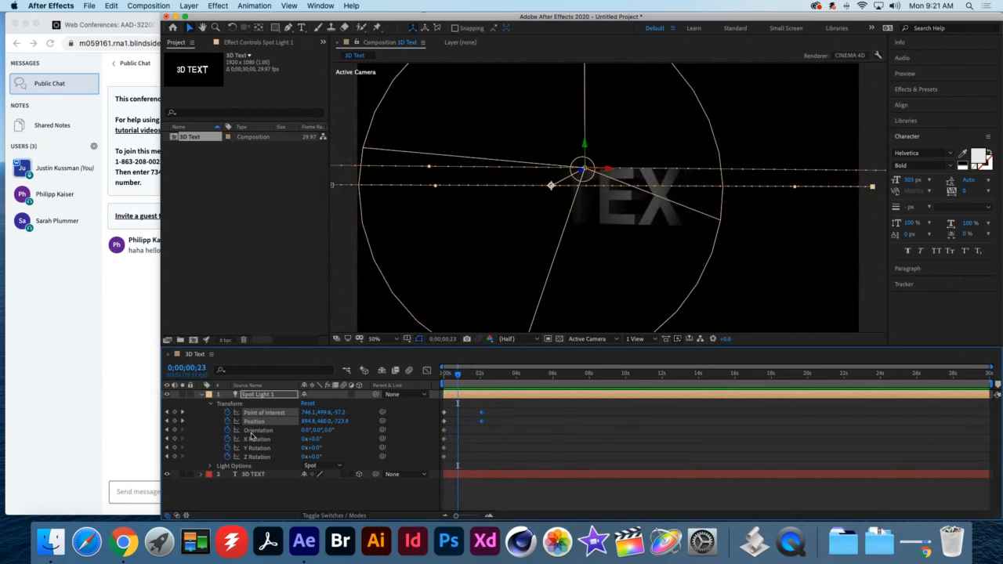
# - Remove all of Spot Light 1's Transform keyframes, and at 0;00;00;00 move the light rightward to Position 1181.9, 460.0, -659.8
pyautogui.moveTo(227, 413); pyautogui.dragTo(228, 458)
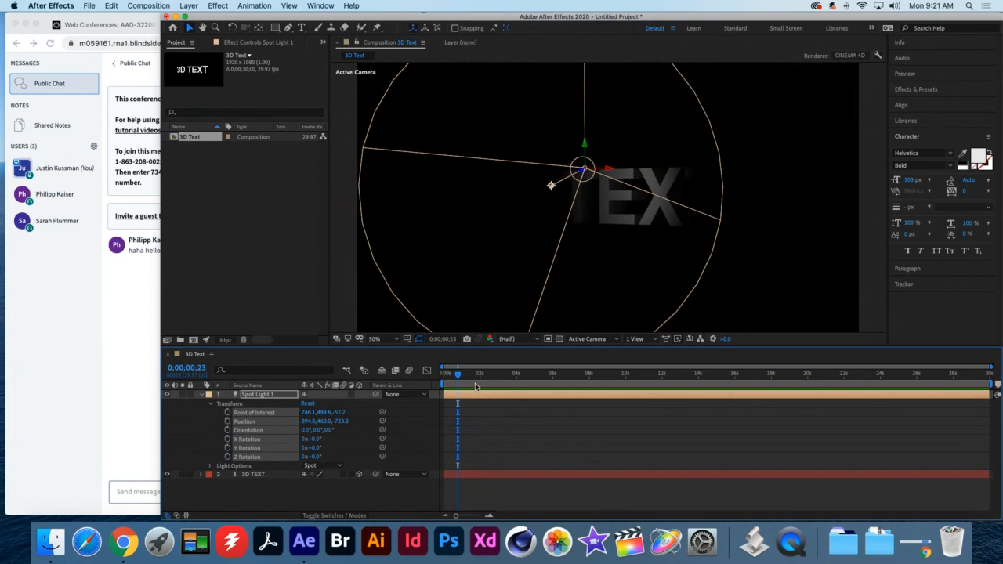
pyautogui.moveTo(456, 376); pyautogui.dragTo(413, 377)
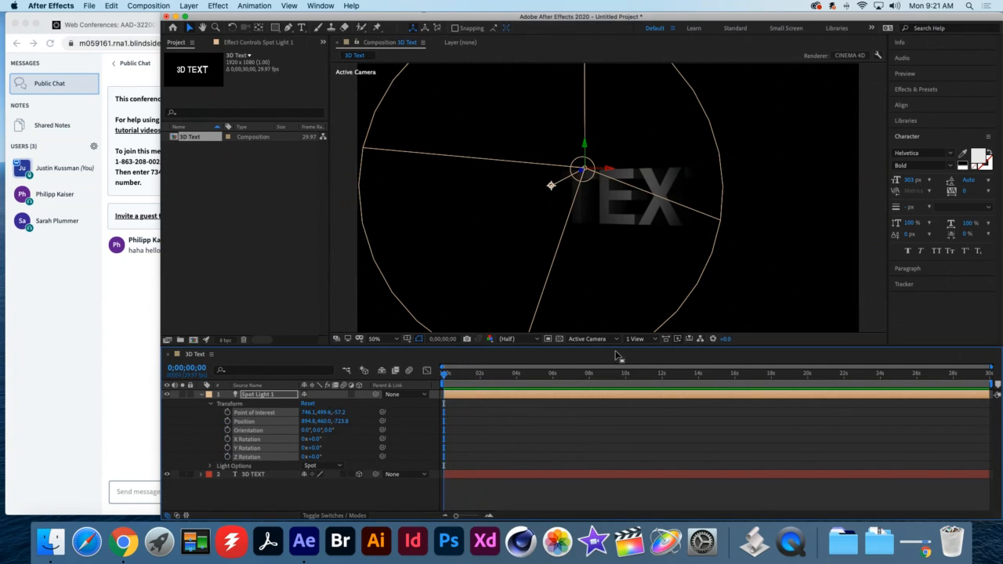
pyautogui.moveTo(610, 170); pyautogui.dragTo(685, 174)
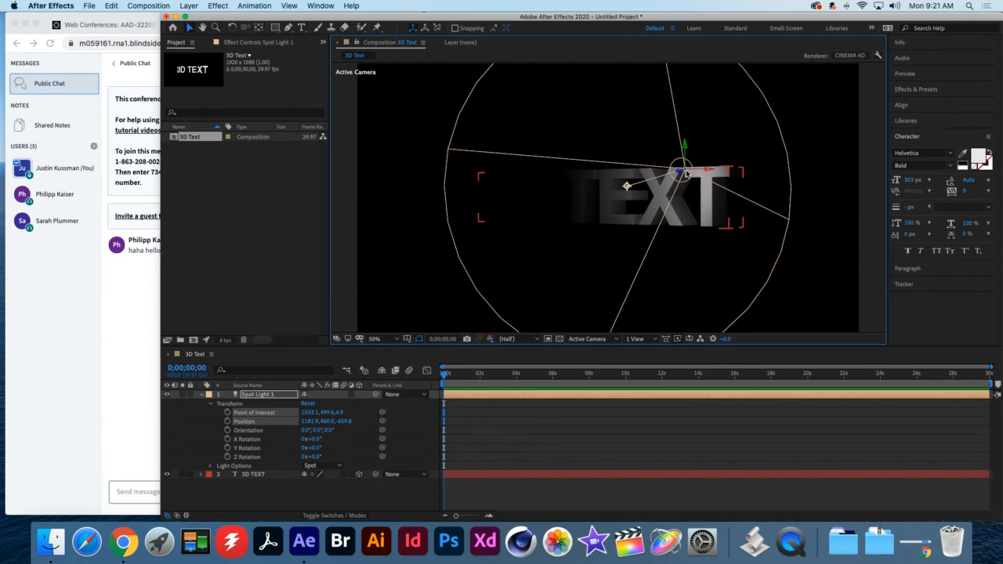
# - Split the composition viewer into two horizontal views, showing the Top view beside Active Camera
pyautogui.click(650, 340)
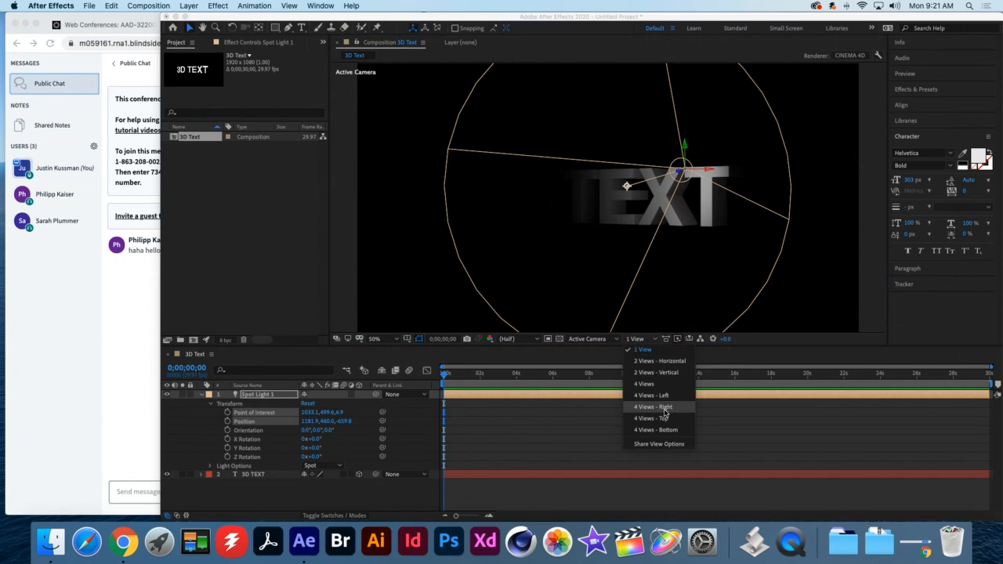
pyautogui.click(651, 362)
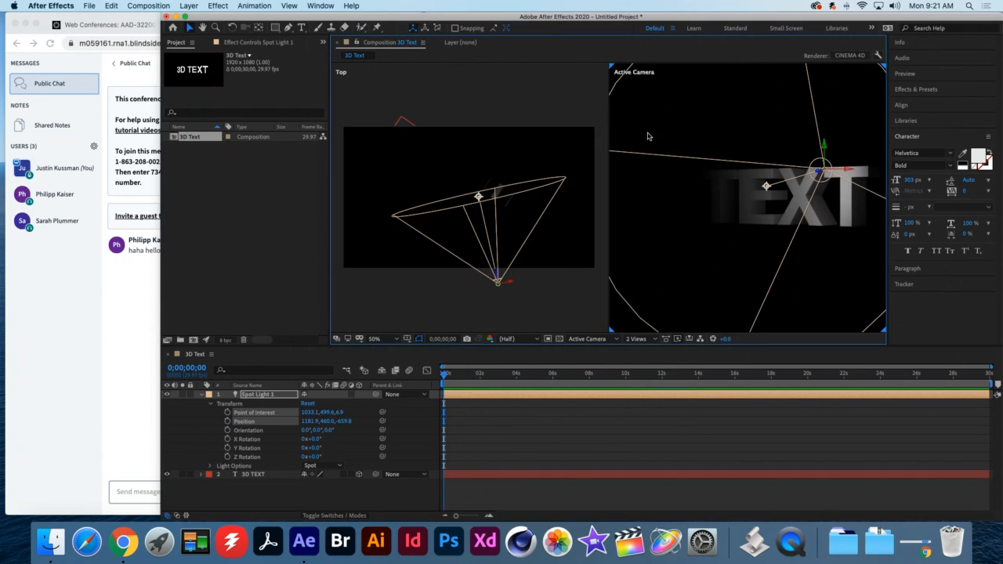
pyautogui.click(412, 106)
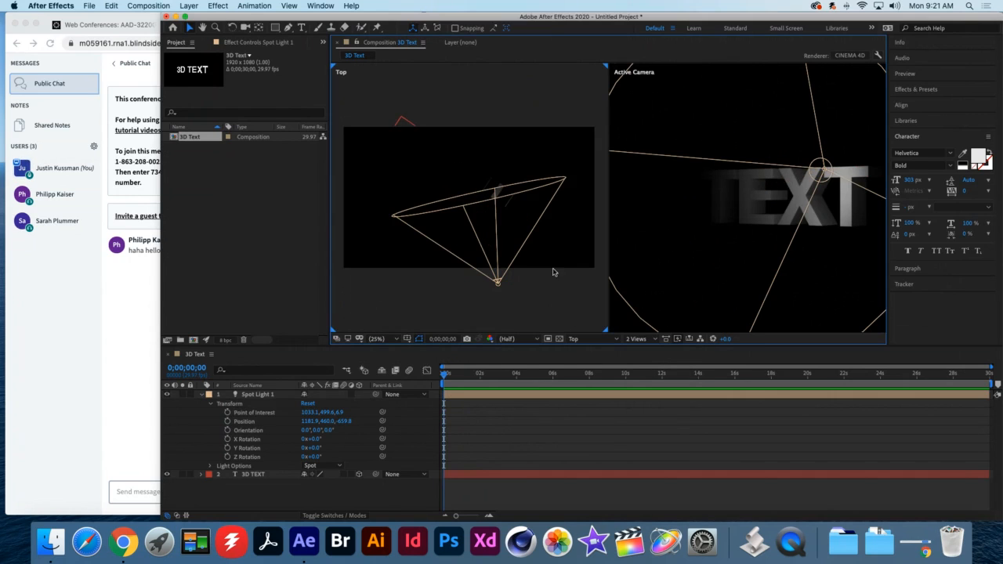
pyautogui.click(600, 342)
pyautogui.click(587, 374)
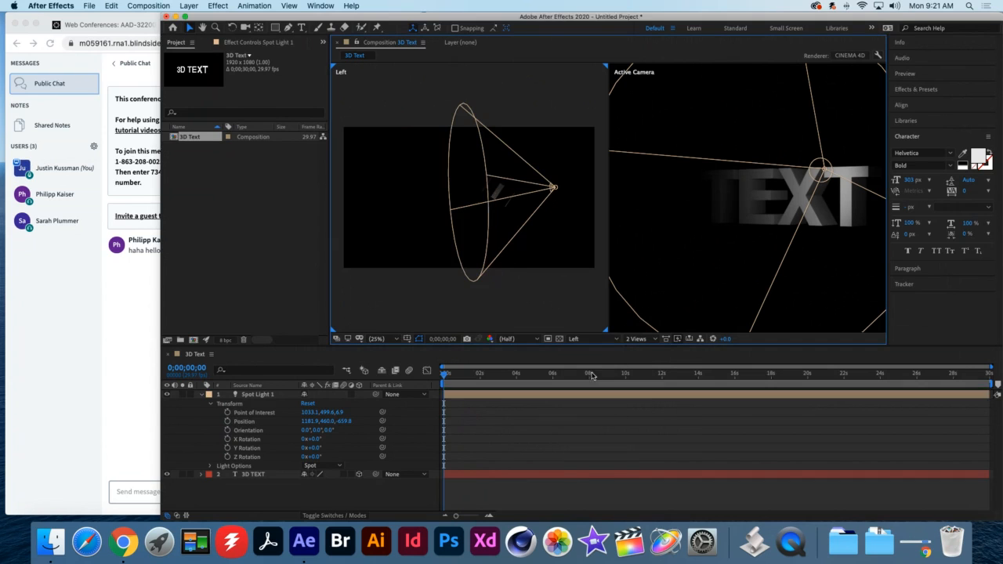
pyautogui.click(607, 342)
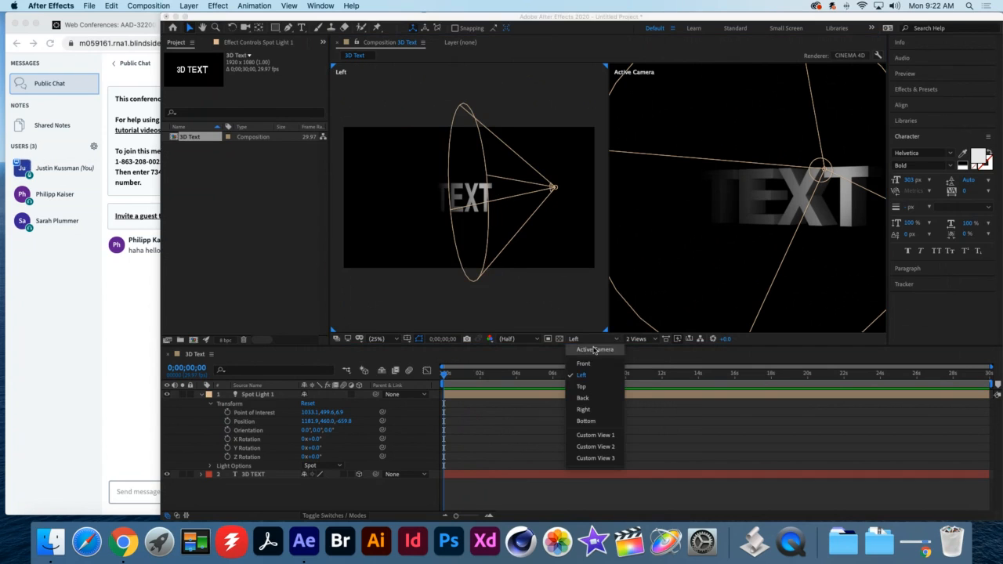
pyautogui.click(583, 387)
# - Aim Spot Light 1 straighter at the text and move it closer and leftward, to Point of Interest 773.9, 528.4, 182.7 and Position 790.7, 488.8, -304.0
pyautogui.click(498, 282)
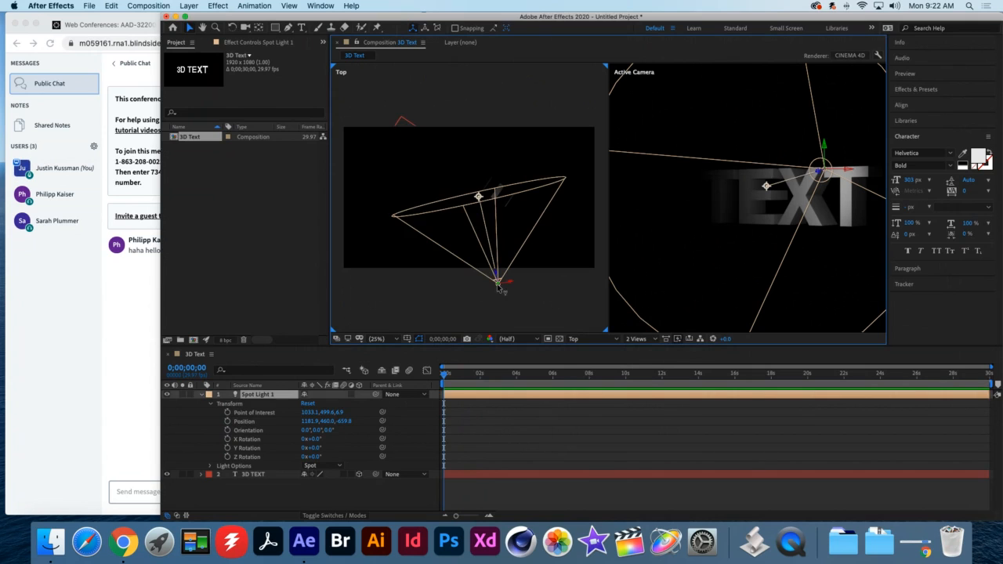
pyautogui.moveTo(479, 196); pyautogui.dragTo(496, 196)
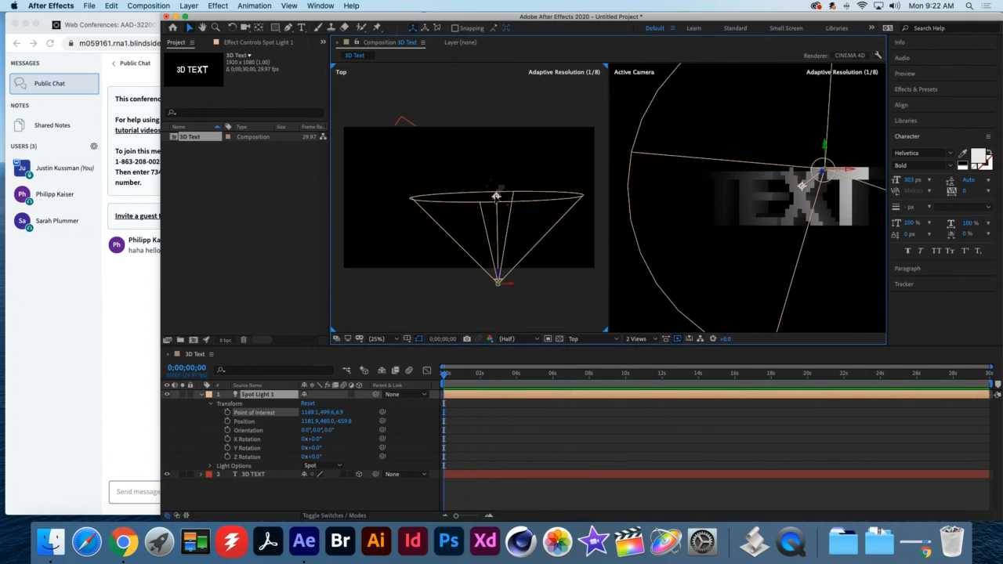
pyautogui.moveTo(498, 272)
pyautogui.mouseDown()
pyautogui.moveTo(499, 245)
pyautogui.moveTo(499, 266)
pyautogui.mouseUp()
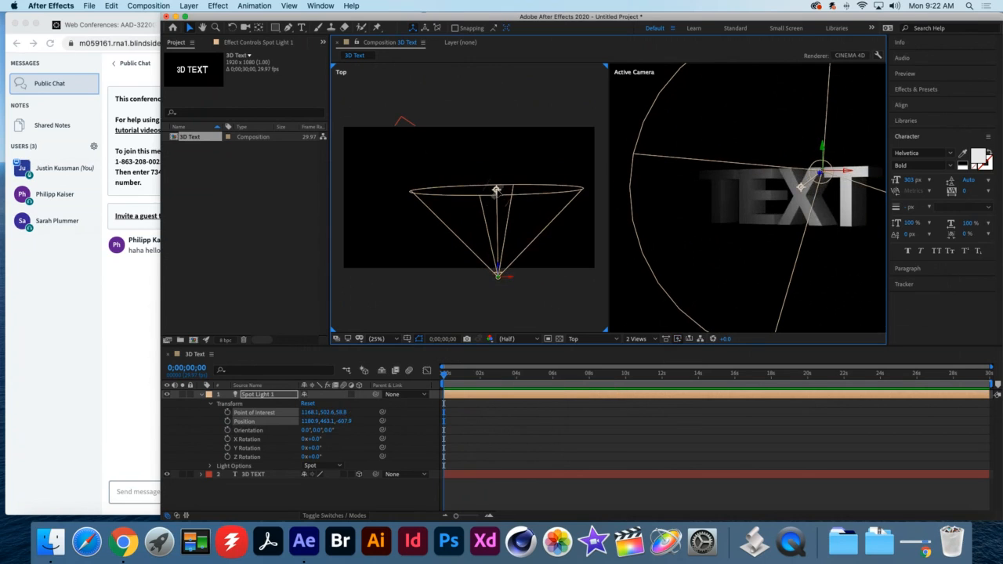
pyautogui.moveTo(499, 193); pyautogui.dragTo(497, 213)
pyautogui.moveTo(496, 269); pyautogui.dragTo(495, 247)
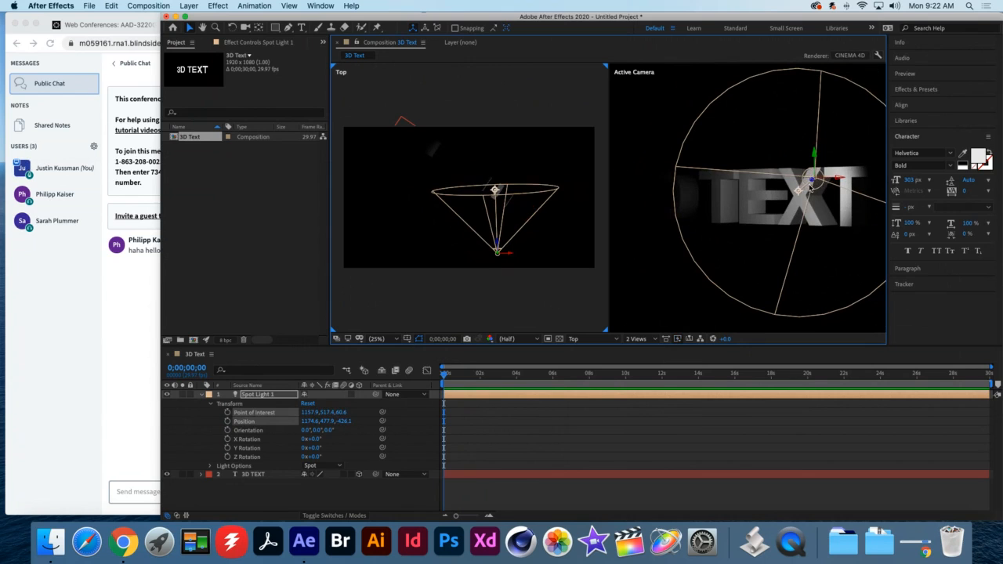
pyautogui.moveTo(837, 180); pyautogui.dragTo(757, 183)
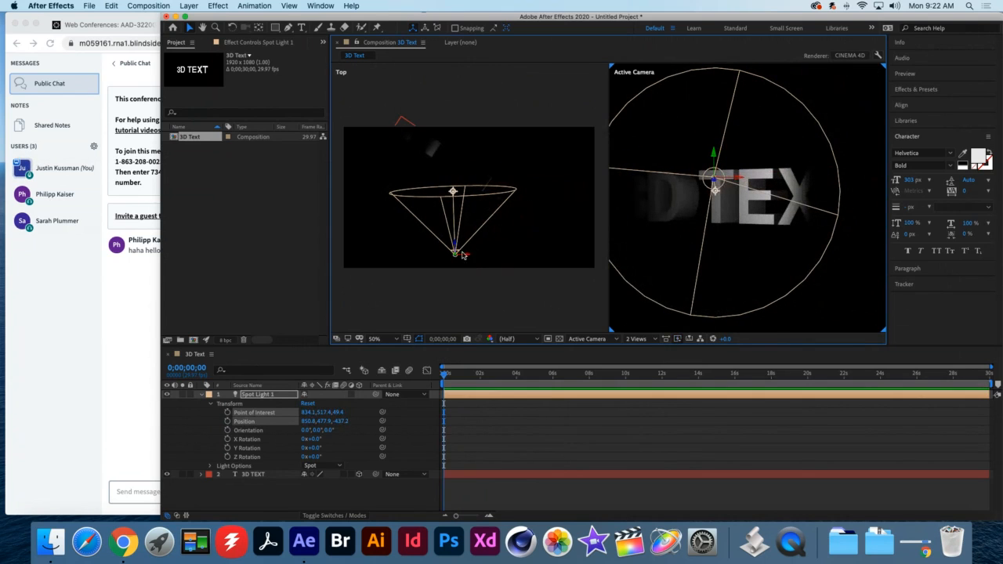
pyautogui.moveTo(466, 256); pyautogui.dragTo(453, 233)
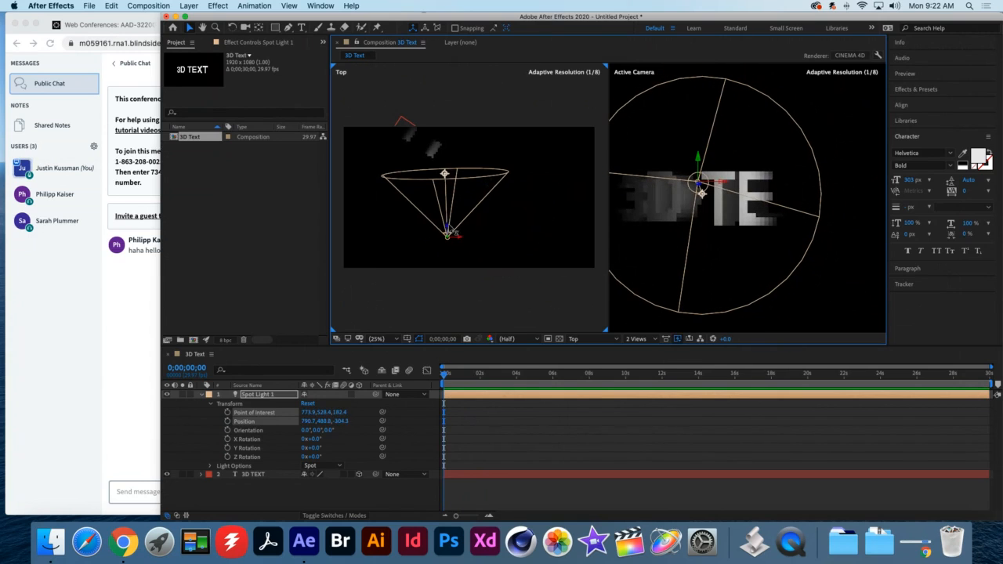
# - Rotate Spot Light 1 toward the word TEXT, to Orientation 0.0°, 13.9°, 0.0°
pyautogui.click(232, 27)
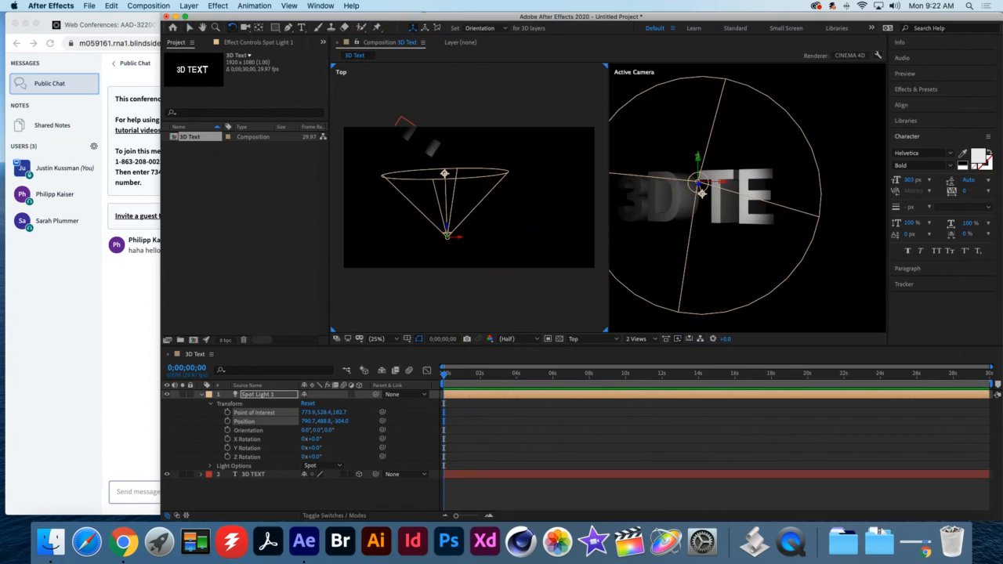
pyautogui.click(702, 193)
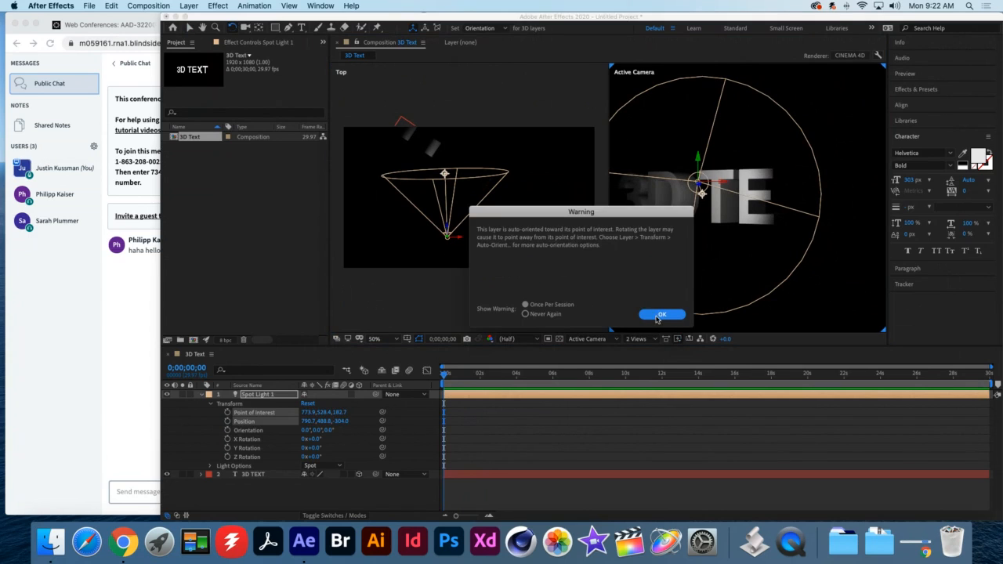
pyautogui.click(660, 315)
pyautogui.moveTo(700, 188); pyautogui.dragTo(693, 157)
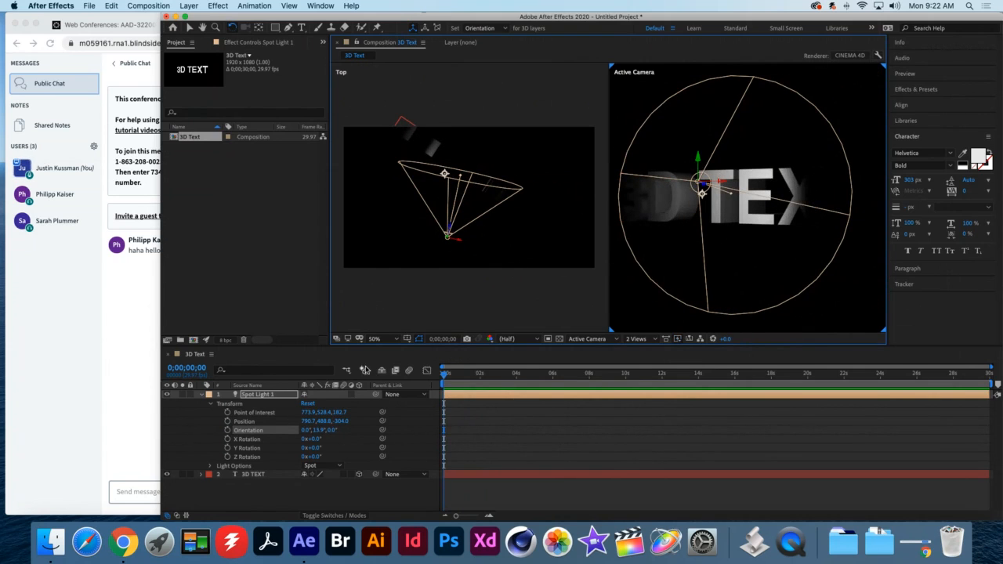
pyautogui.click(364, 370)
pyautogui.click(364, 370)
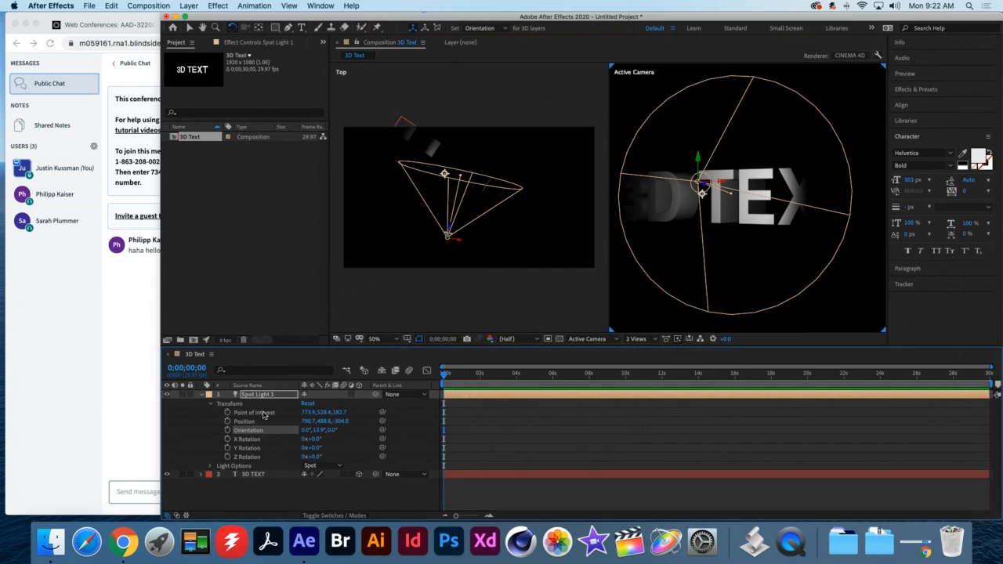
# - Set Spot Light 1's Intensity to 154% and Cone Angle to 133°, and nudge it to Position 791.0, 489.0, -302.2
pyautogui.click(212, 467)
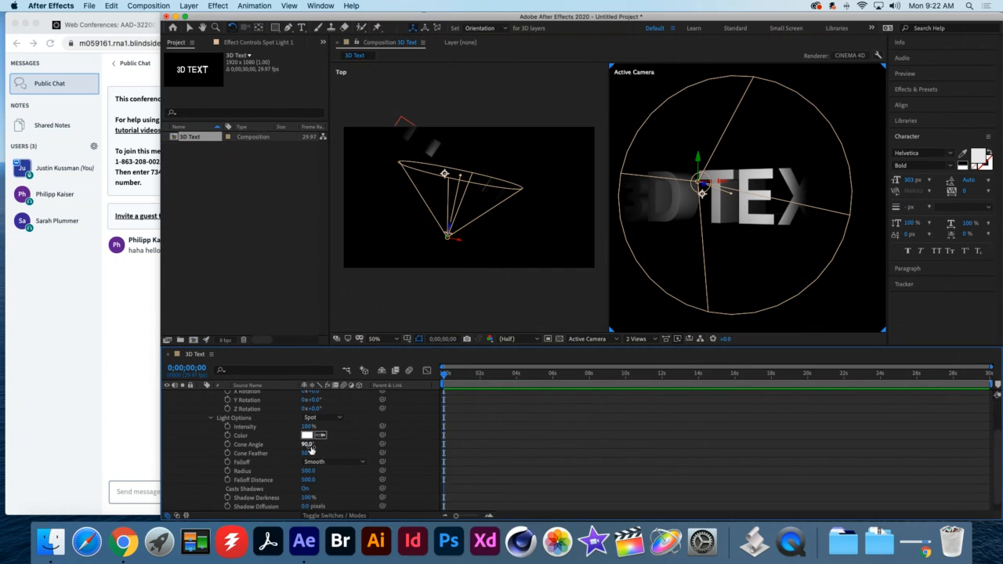
pyautogui.moveTo(309, 427); pyautogui.dragTo(325, 442)
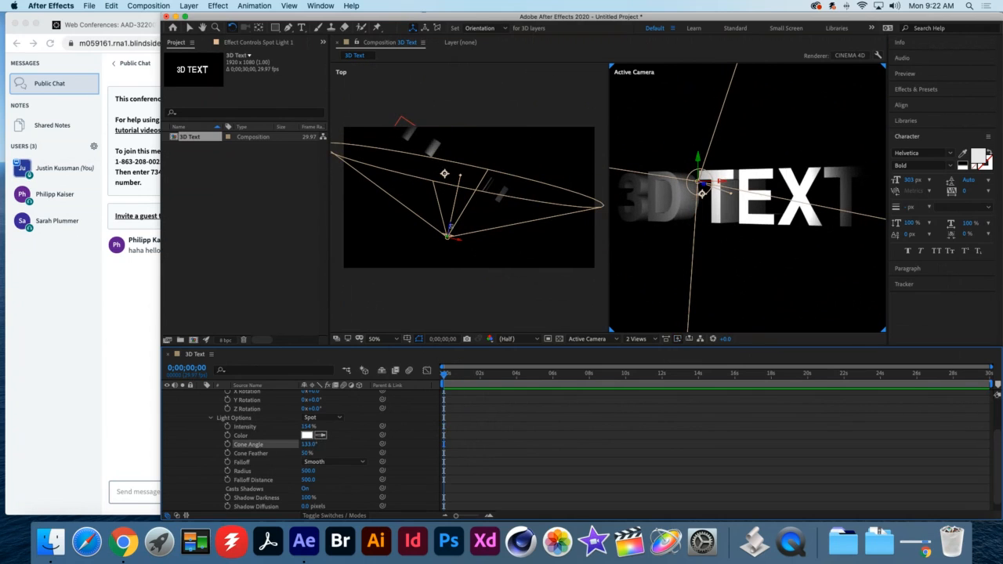
pyautogui.click(190, 28)
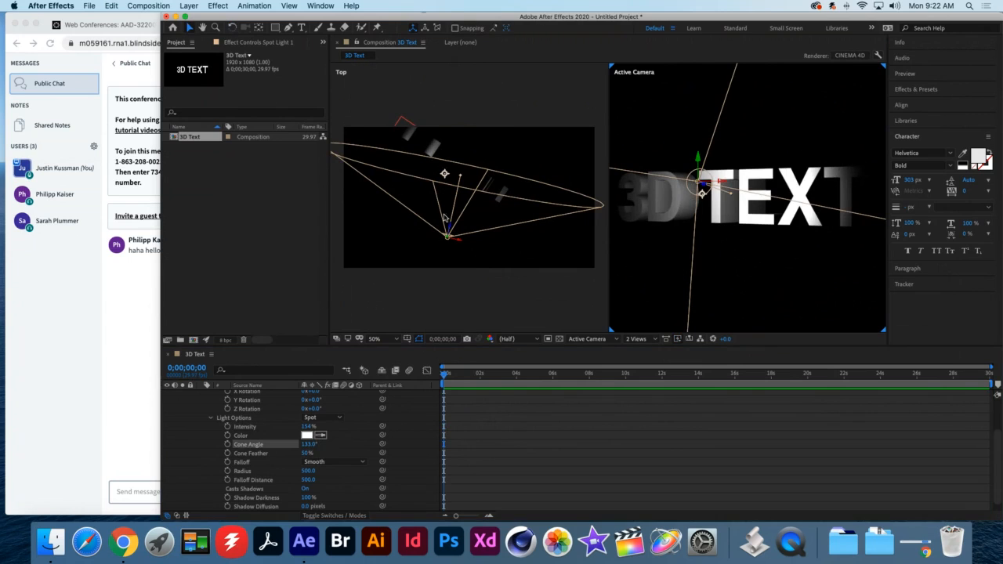
pyautogui.moveTo(450, 227)
pyautogui.mouseDown()
pyautogui.moveTo(450, 251)
pyautogui.moveTo(459, 223)
pyautogui.moveTo(461, 232)
pyautogui.mouseUp()
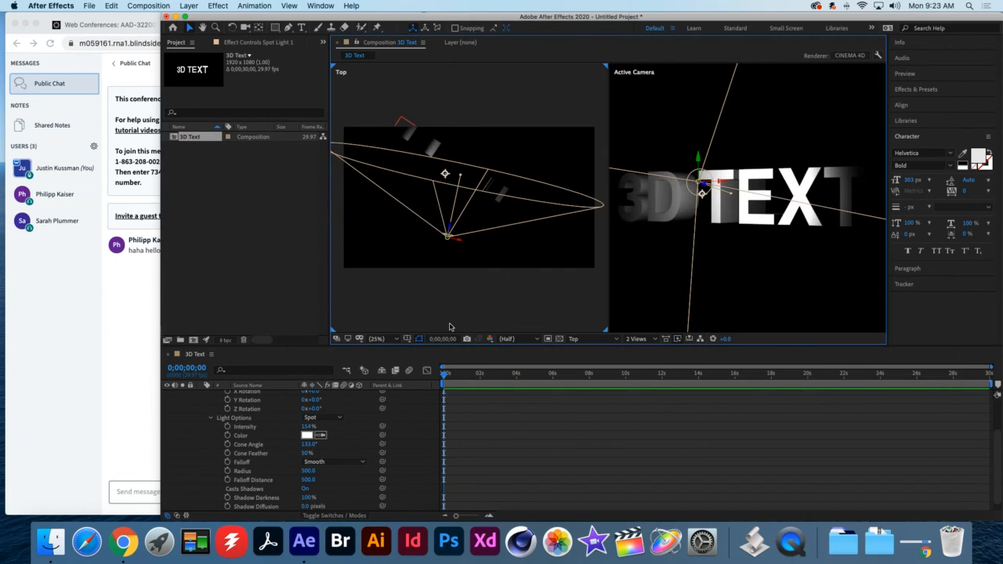
# - Collapse Spot Light 1's properties and examine the 3D TEXT layer's Geometry Options and Material Options
pyautogui.scroll(3, 235, 440)
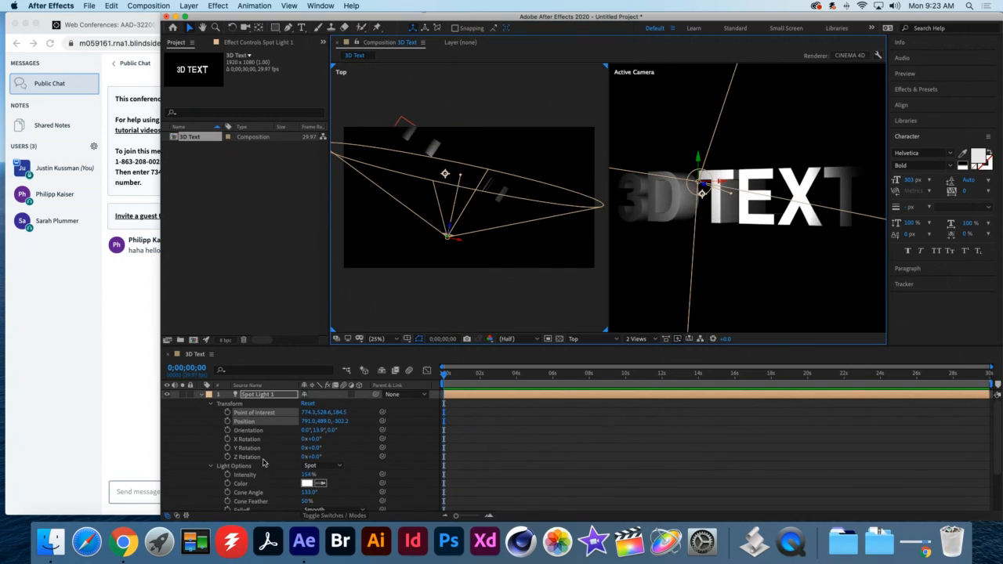
pyautogui.click(203, 395)
pyautogui.click(206, 403)
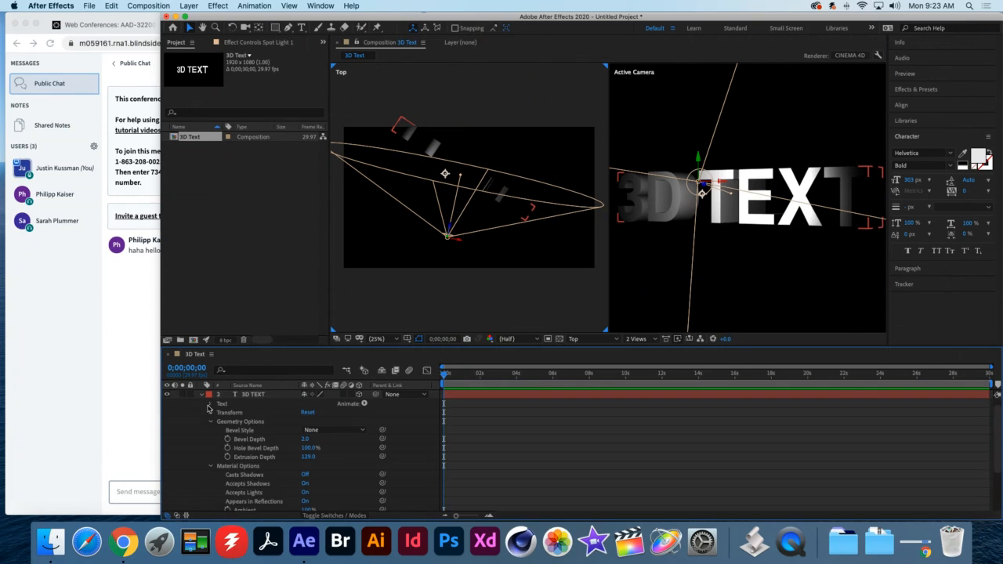
pyautogui.click(252, 394)
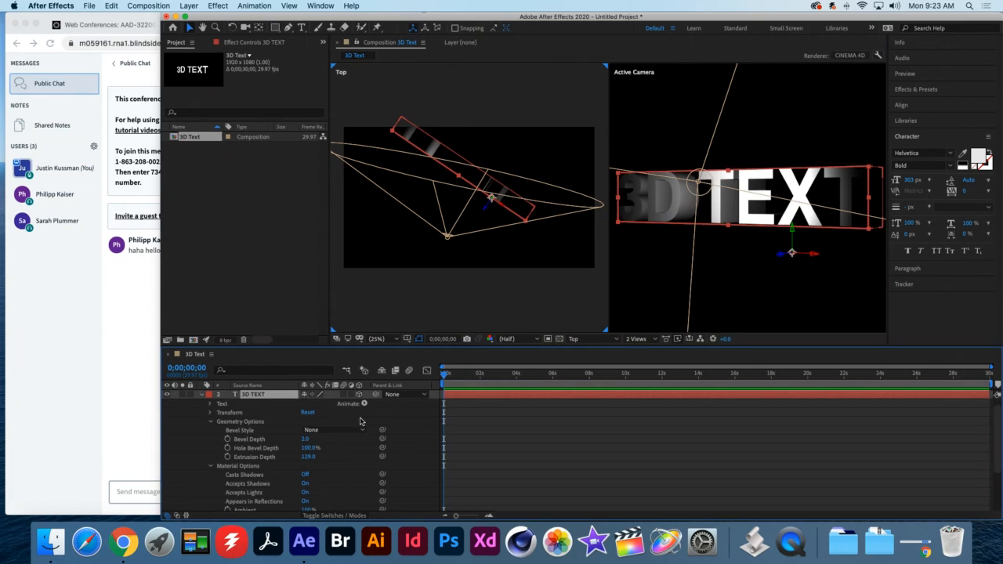
pyautogui.scroll(-4, 244, 480)
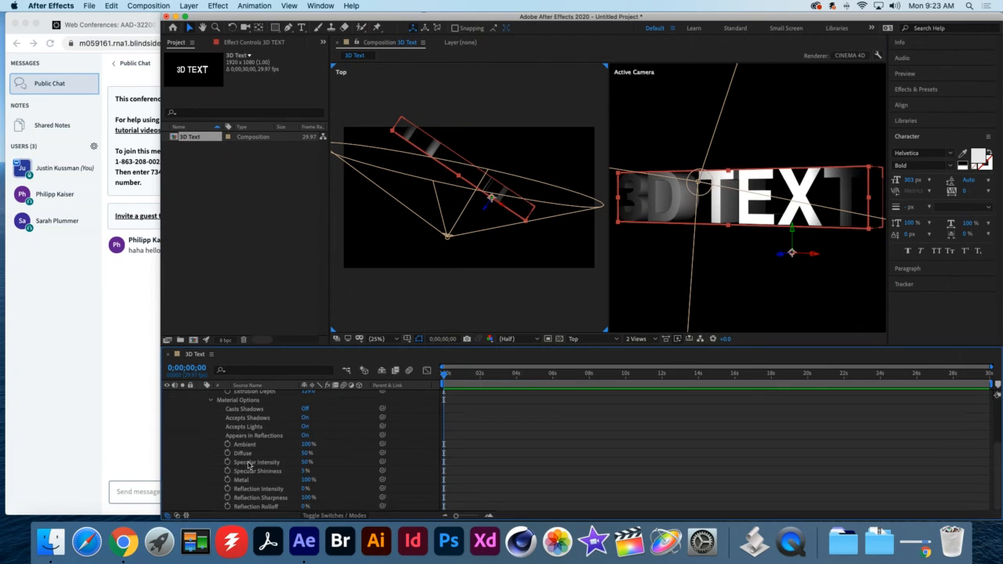
pyautogui.scroll(4, 239, 446)
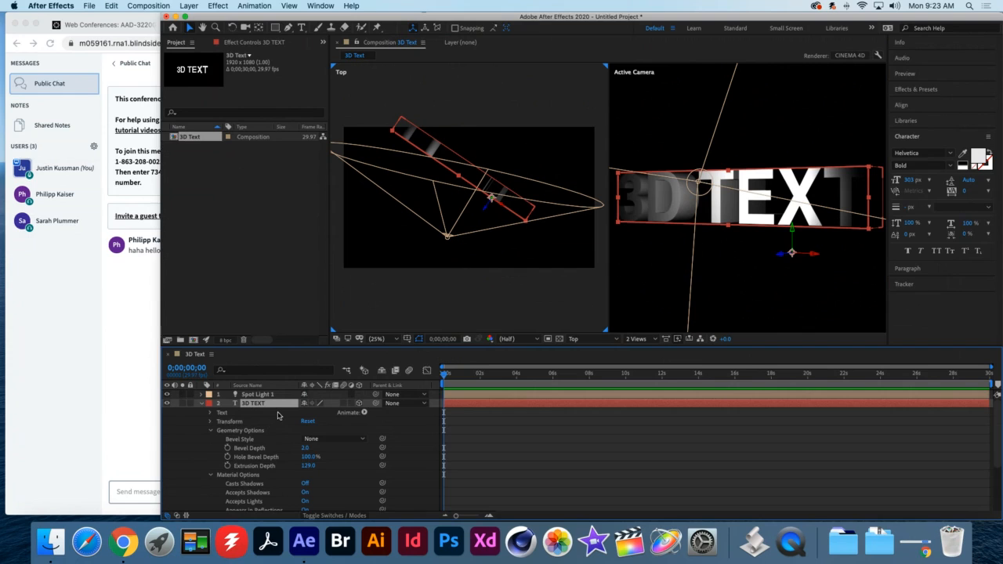
pyautogui.scroll(-1, 277, 416)
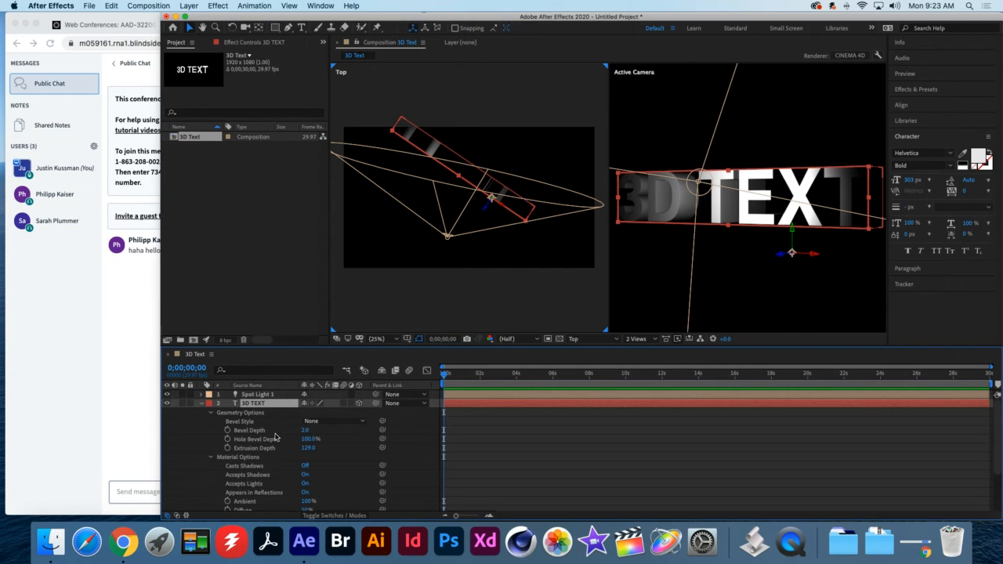
pyautogui.scroll(-3, 275, 437)
pyautogui.scroll(4, 276, 434)
pyautogui.scroll(-2, 276, 434)
pyautogui.scroll(2, 275, 434)
# - Return the composition viewer to a single Active Camera view and enlarge it to 100% at Full resolution
pyautogui.click(651, 340)
pyautogui.click(655, 352)
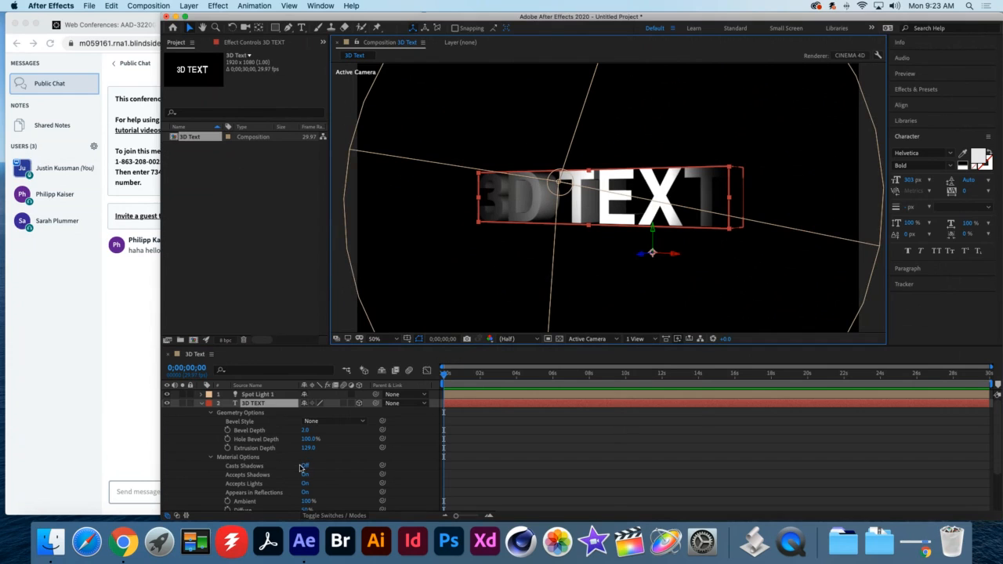
pyautogui.scroll(-2, 300, 467)
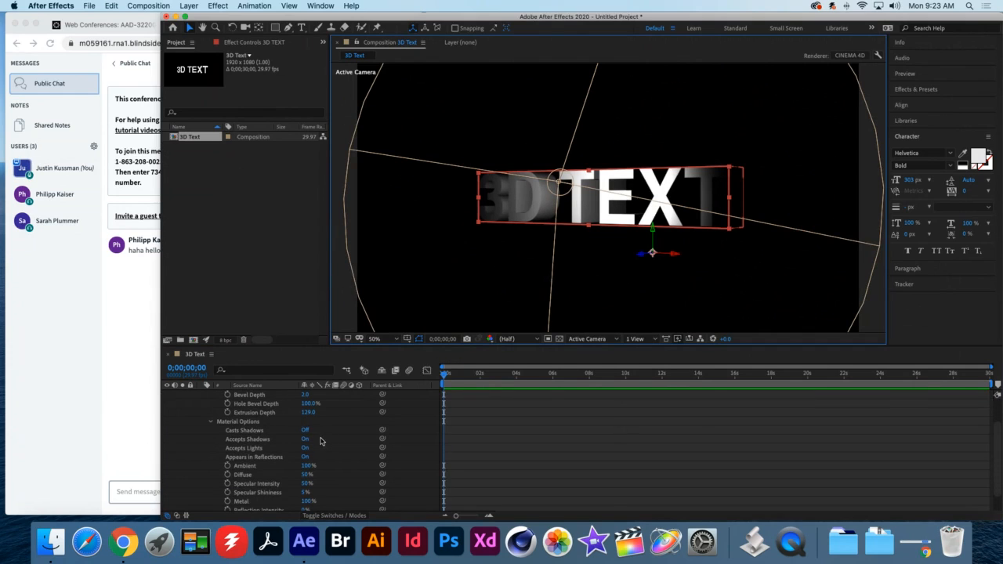
pyautogui.scroll(1, 319, 448)
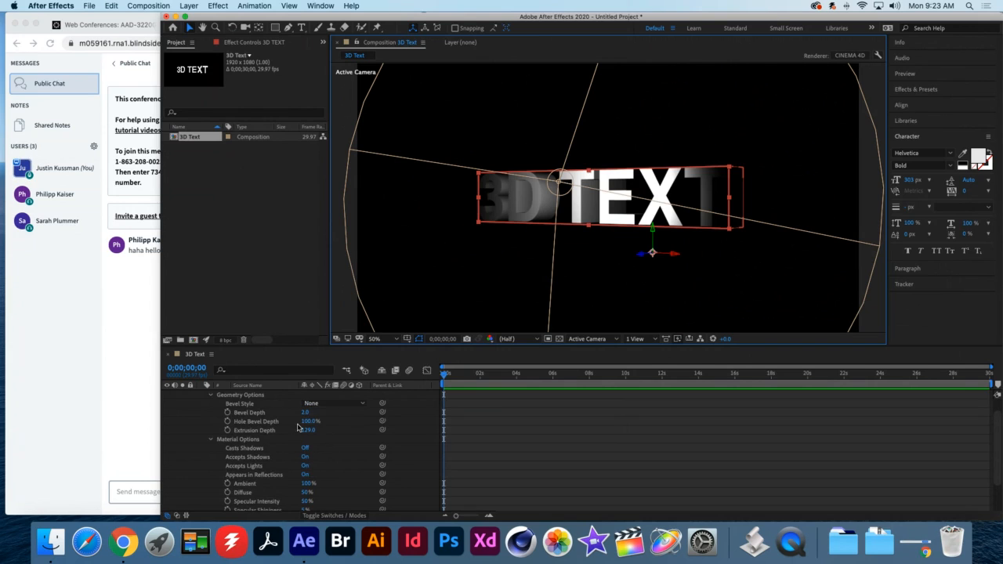
pyautogui.scroll(4, 544, 232)
pyautogui.scroll(-2, 549, 231)
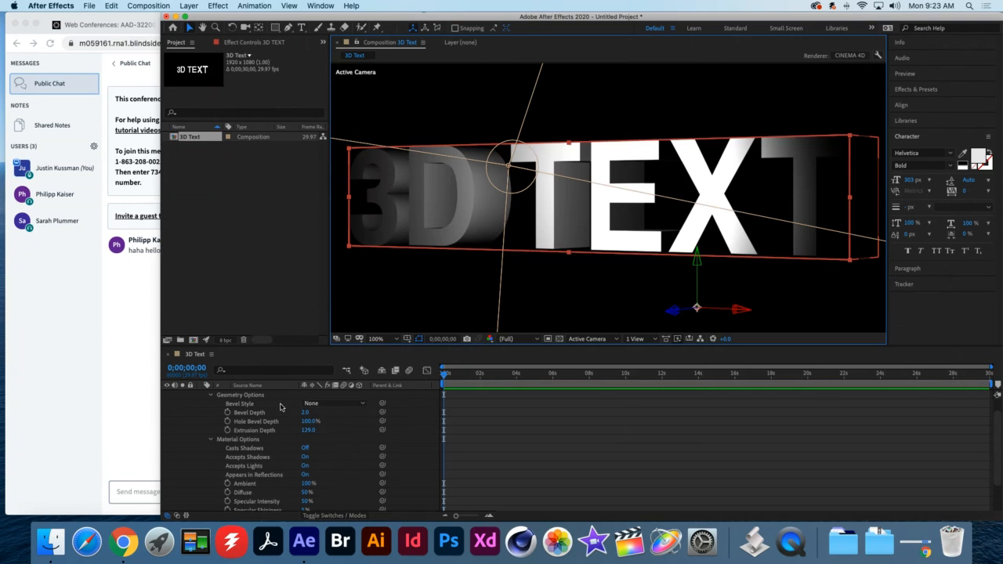
# - Check the bevelled lettering of the NBC Sports Network reference graphic in Chrome, and return to After Effects
pyautogui.click(330, 404)
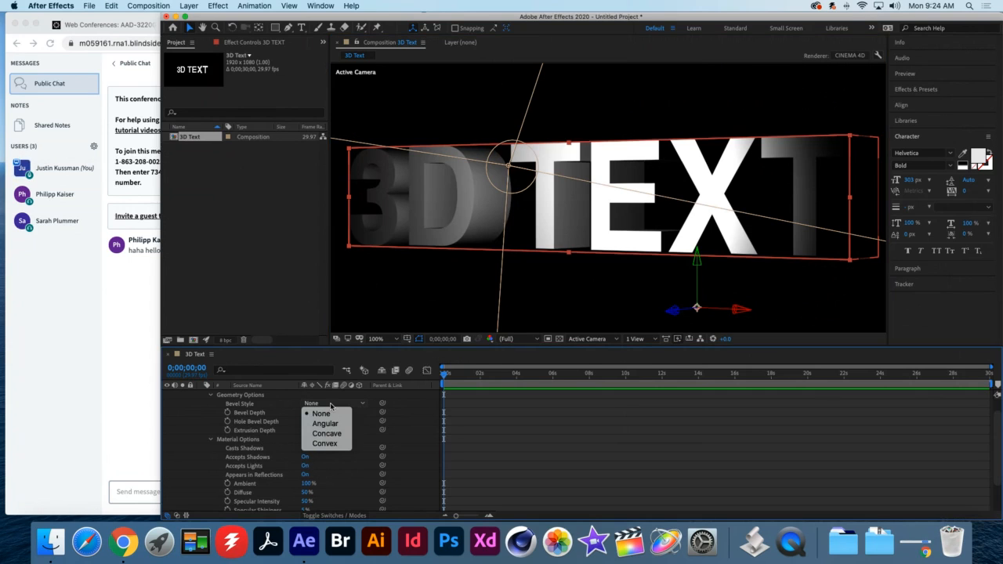
pyautogui.click(125, 542)
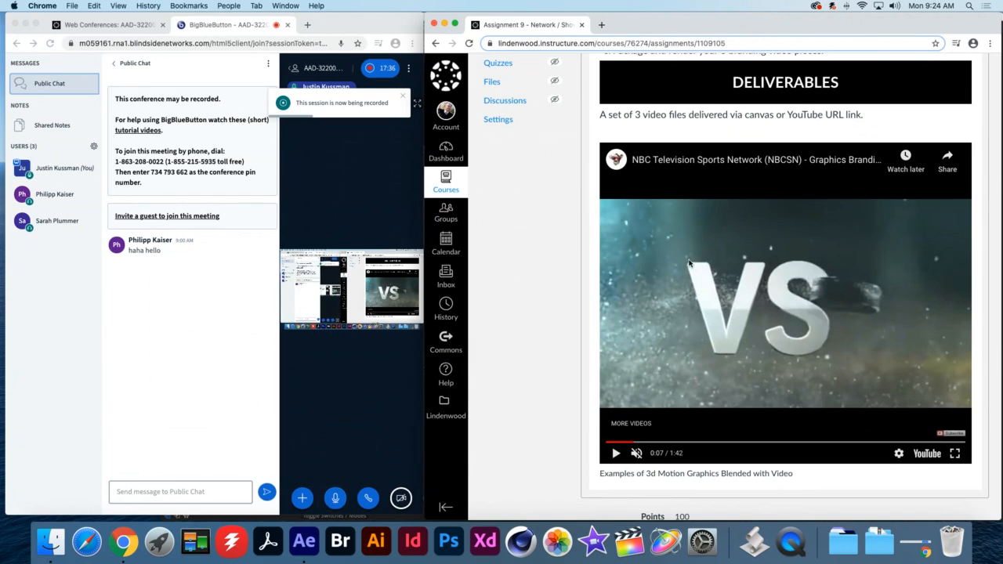
pyautogui.click(304, 540)
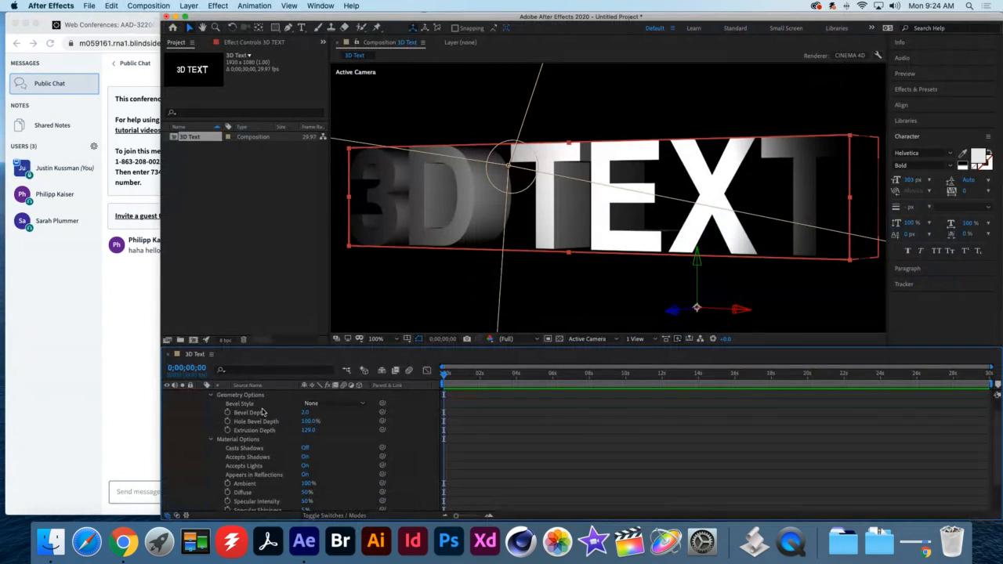
# - Give the 3D TEXT layer a Convex bevel with a Bevel Depth of 6.3
pyautogui.click(329, 404)
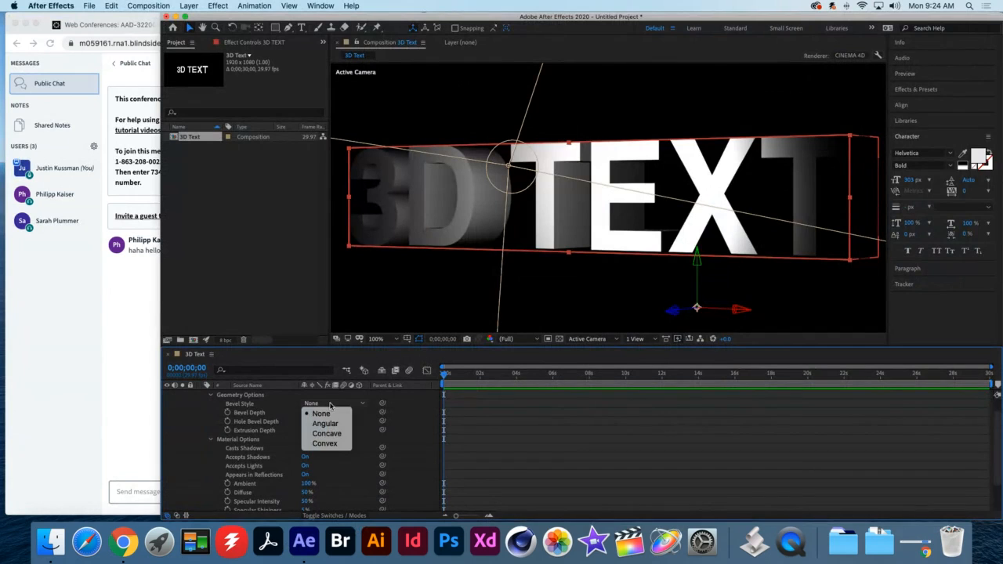
pyautogui.click(325, 444)
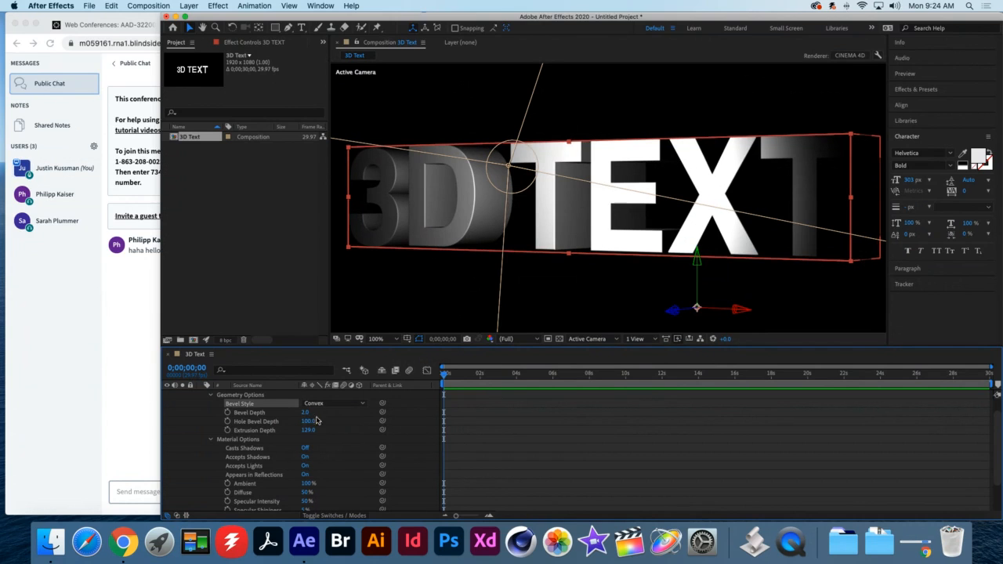
pyautogui.moveTo(307, 415); pyautogui.dragTo(327, 412)
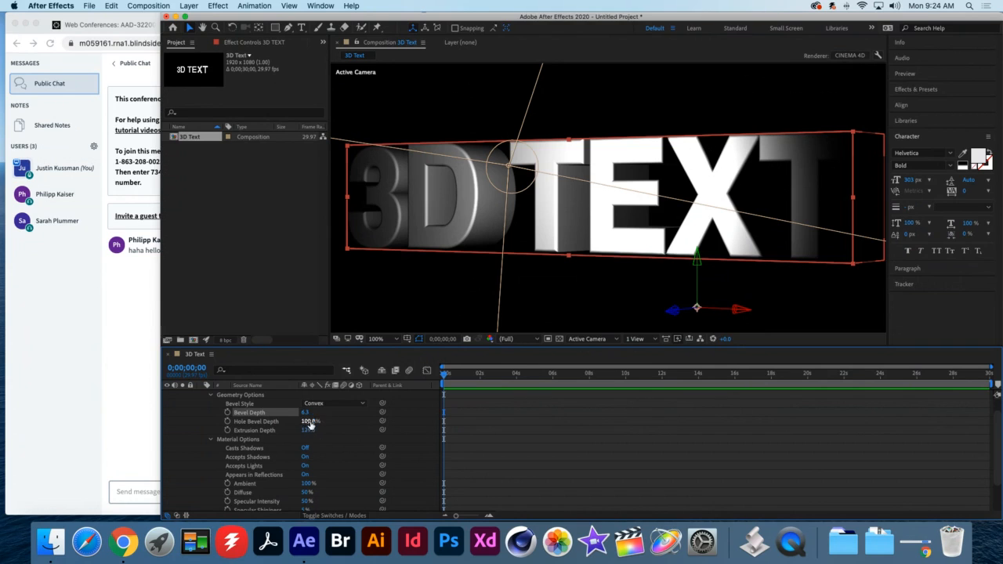
# - Compare the 3D TEXT layer with Casts Shadows off and on in its Material Options, leaving it On
pyautogui.scroll(-2, 274, 431)
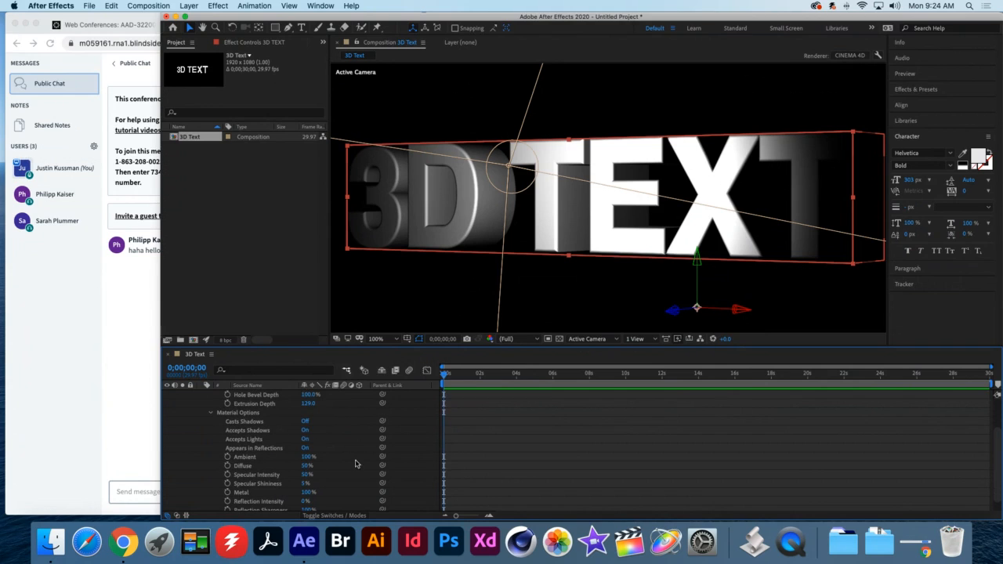
pyautogui.click(304, 423)
pyautogui.click(305, 422)
pyautogui.click(305, 423)
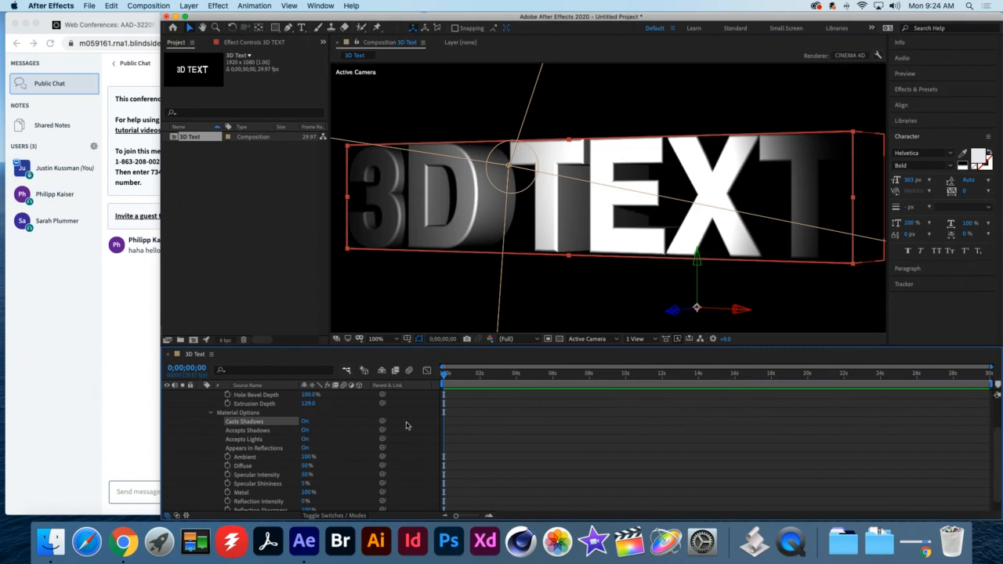
pyautogui.click(305, 422)
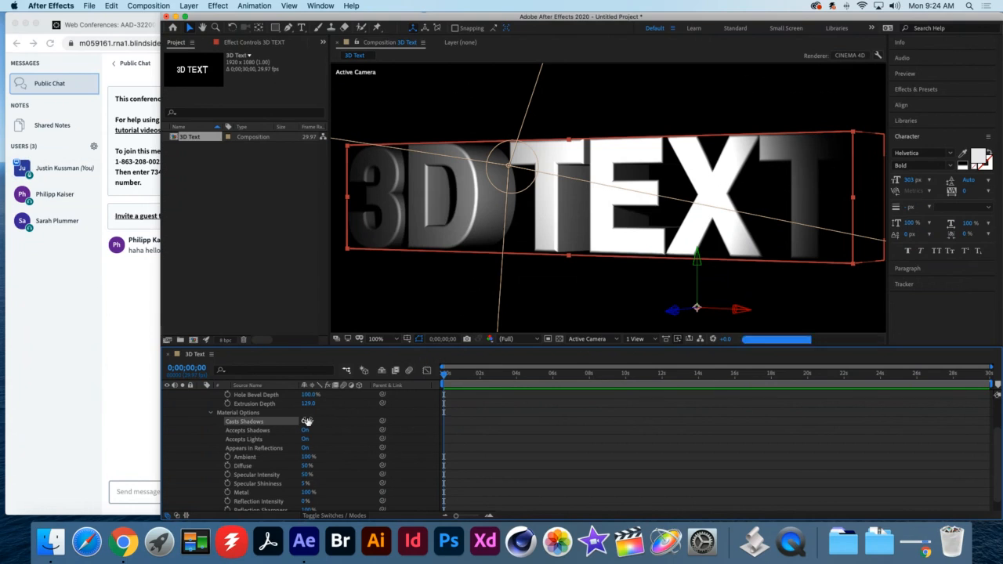
pyautogui.click(306, 423)
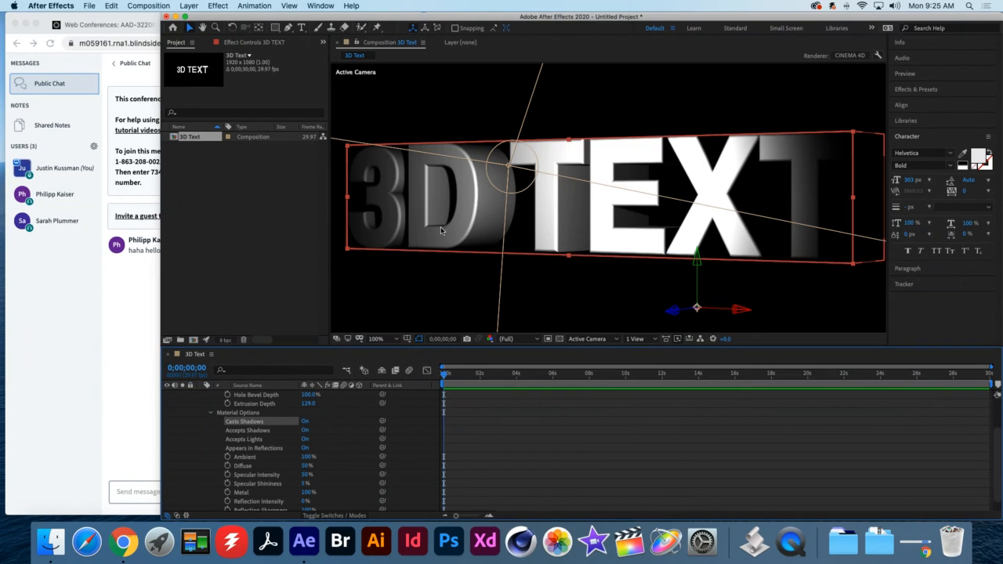
pyautogui.click(305, 423)
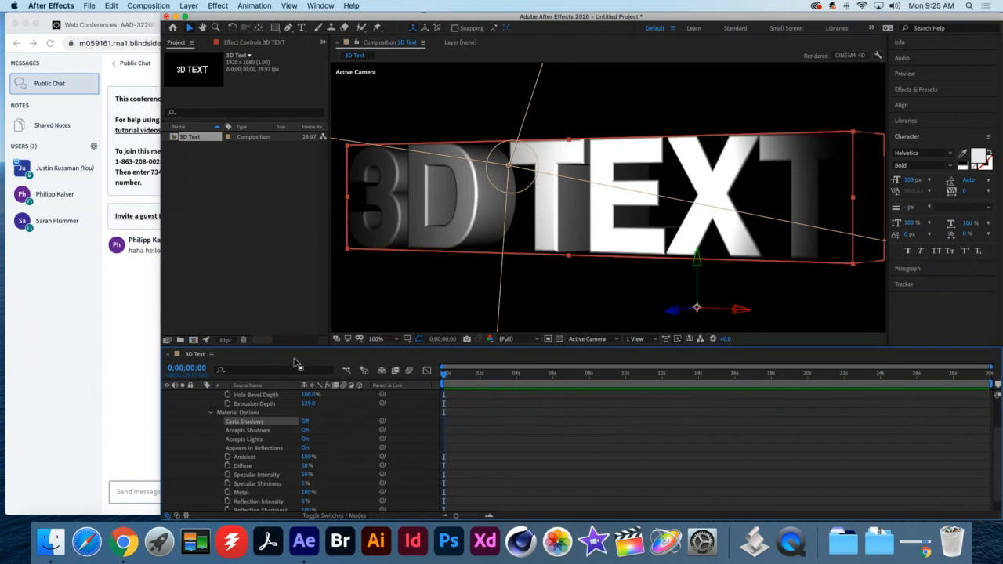
pyautogui.click(305, 421)
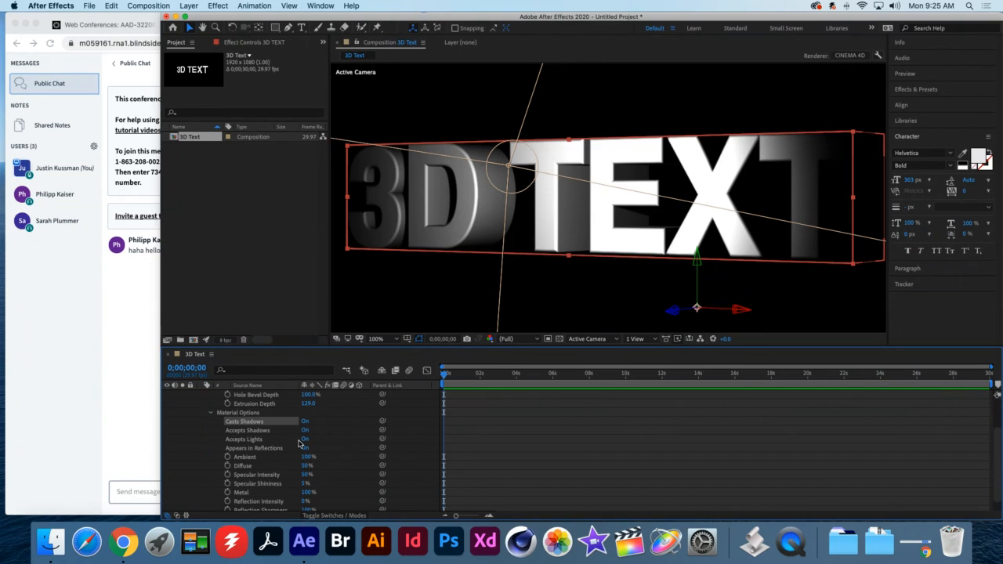
pyautogui.scroll(-1, 299, 443)
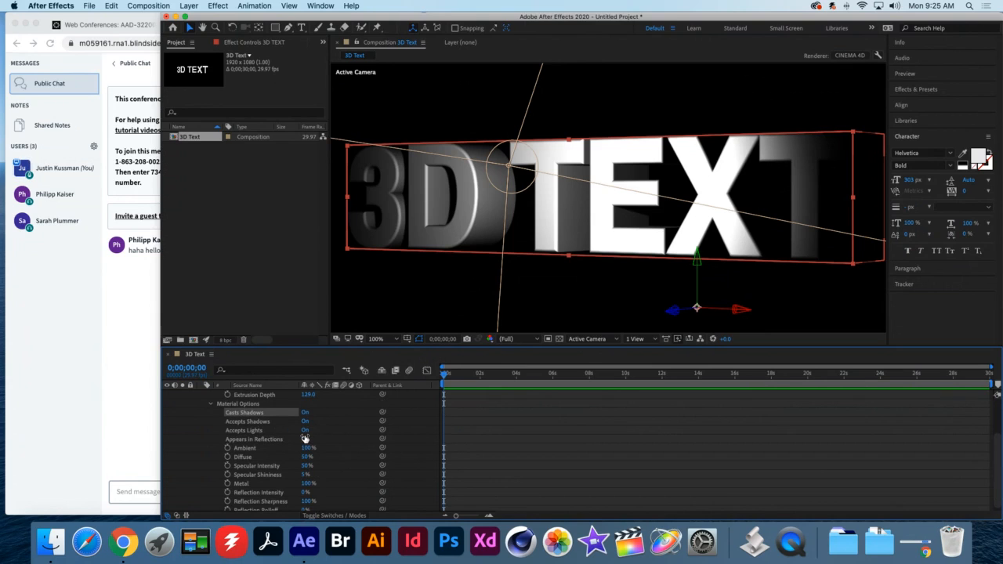
pyautogui.scroll(-1, 305, 437)
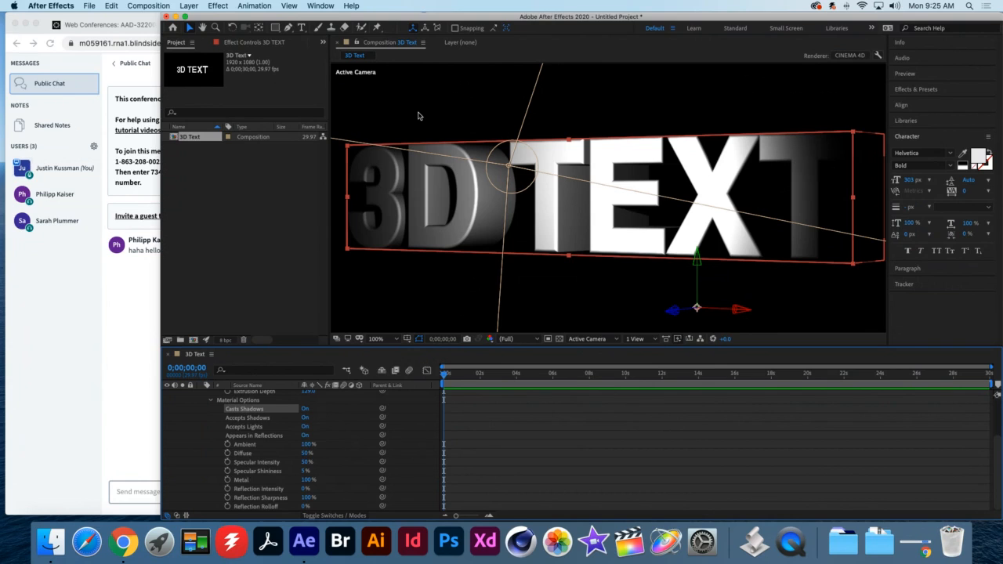
# - Change the fill colour of the 3D TEXT lettering to red (E22A2A) and return to the Selection tool
pyautogui.click(306, 28)
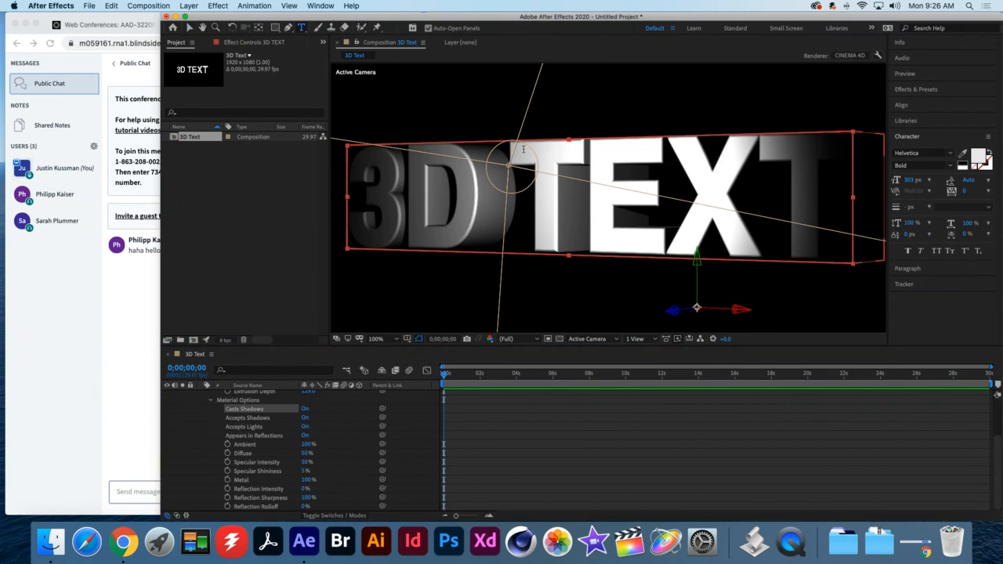
pyautogui.click(569, 179)
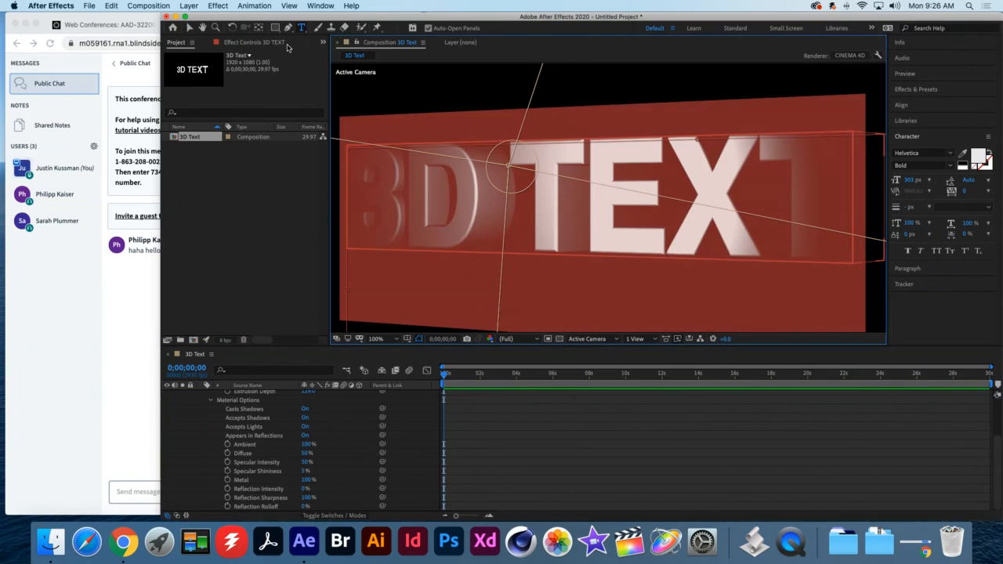
pyautogui.click(979, 156)
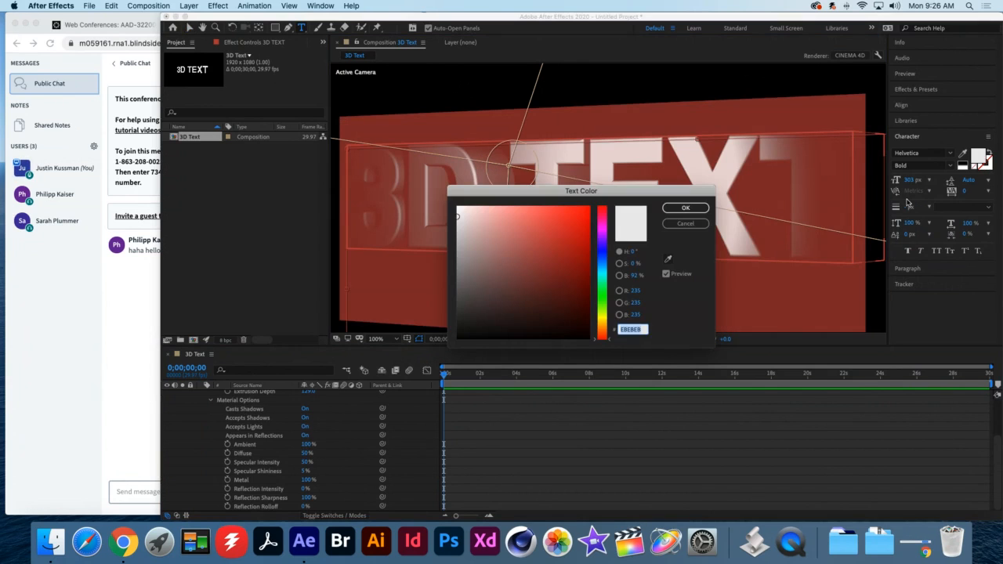
pyautogui.click(564, 222)
pyautogui.click(685, 207)
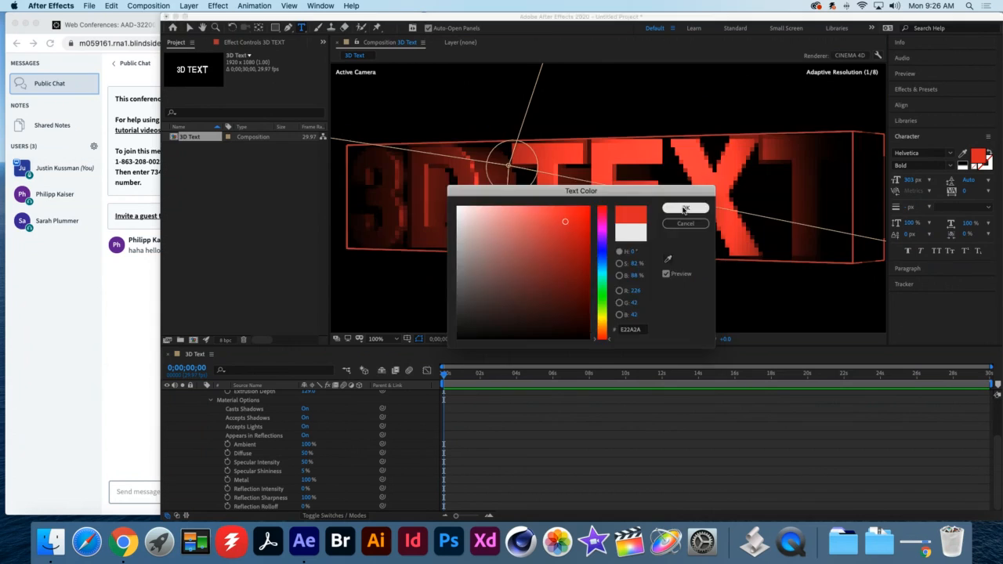
pyautogui.click(188, 28)
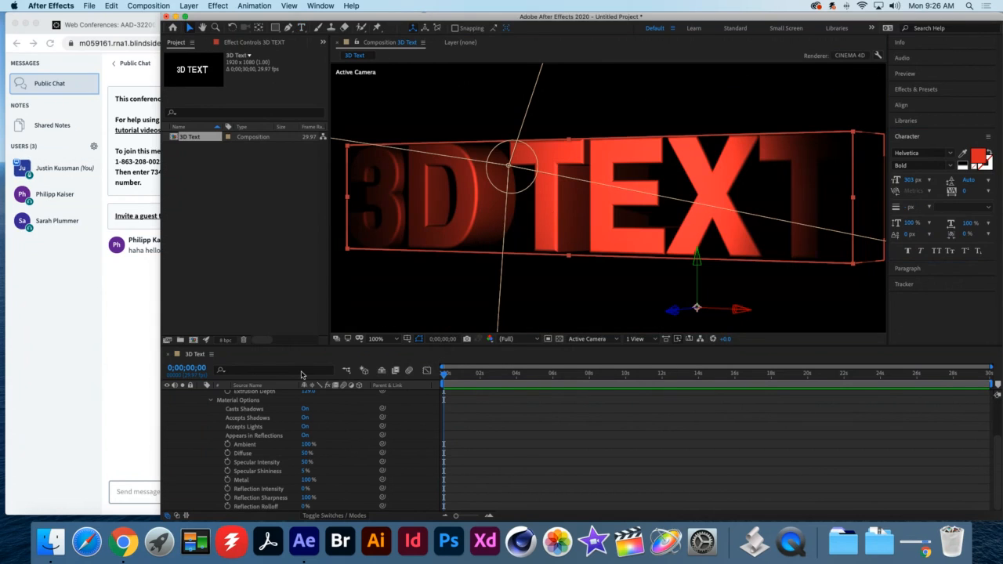
# - Try low and high Diffuse values on the 3D TEXT material and set Diffuse to 100%, keeping Ambient at 100%
pyautogui.moveTo(306, 444); pyautogui.dragTo(364, 447)
pyautogui.moveTo(304, 455); pyautogui.dragTo(329, 450)
pyautogui.moveTo(307, 444); pyautogui.dragTo(307, 444)
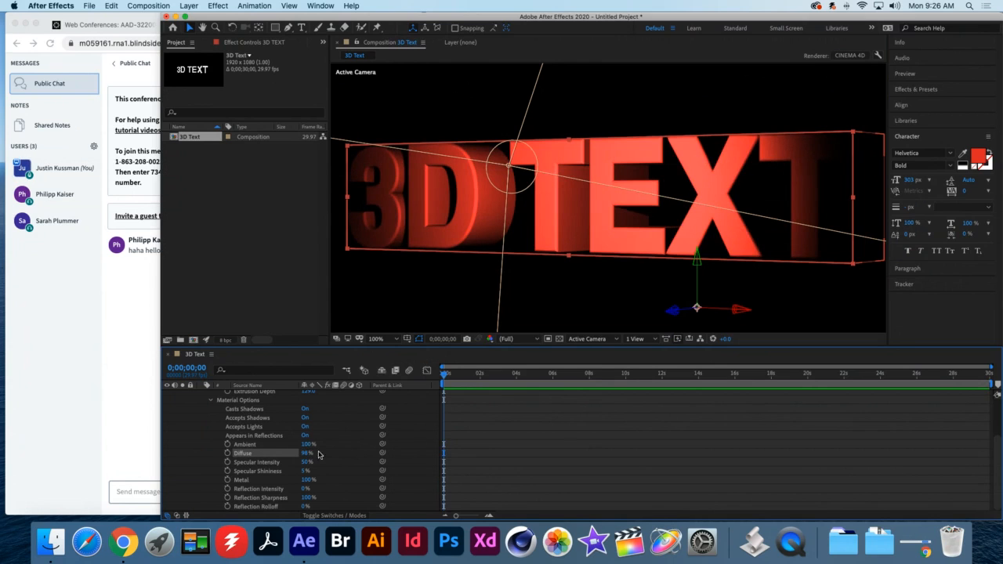
pyautogui.moveTo(304, 453); pyautogui.dragTo(240, 454)
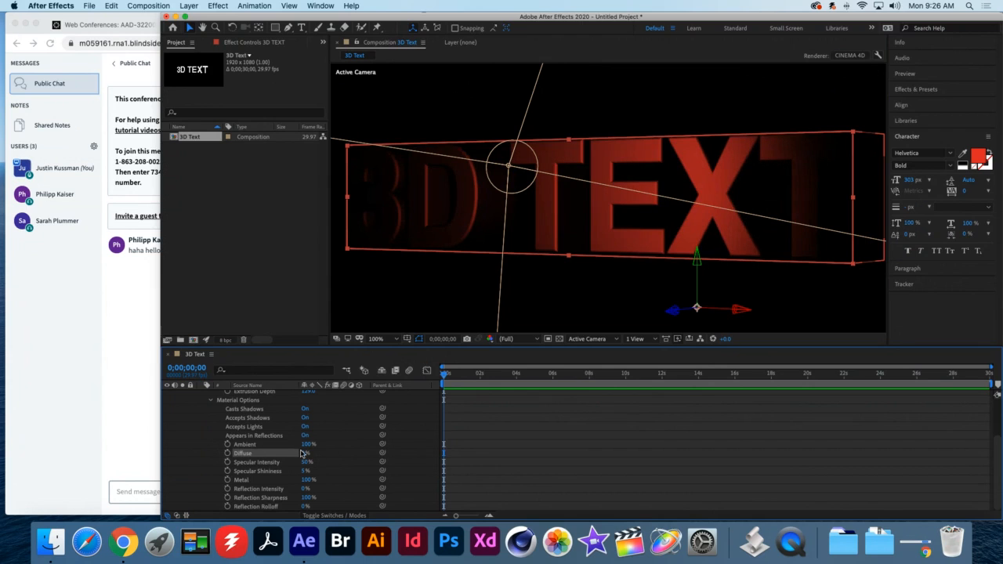
pyautogui.moveTo(304, 454); pyautogui.dragTo(402, 446)
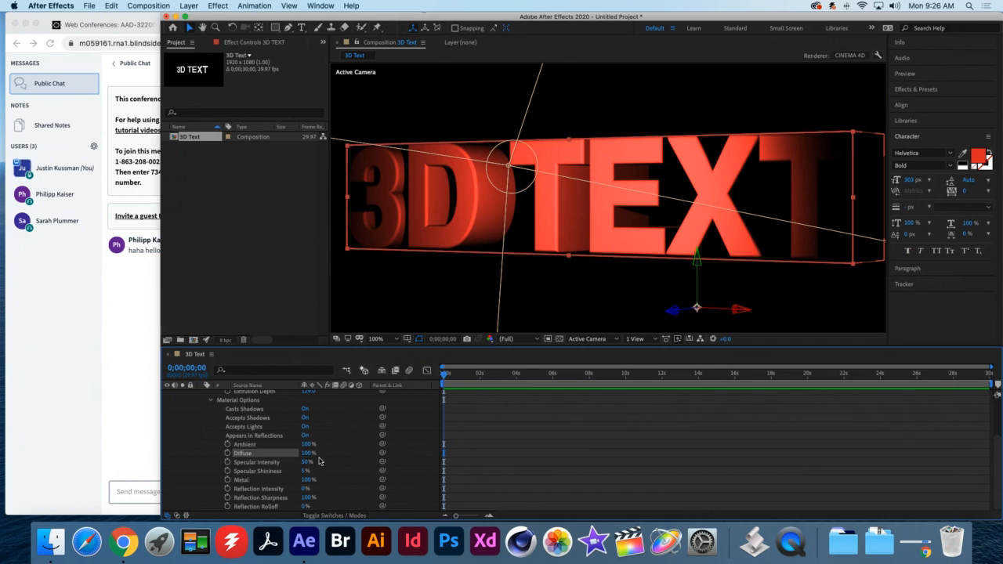
# - Set the 3D TEXT material's Specular Intensity to 98%, Metal to 15% and Reflection Intensity to 26%
pyautogui.moveTo(305, 462); pyautogui.dragTo(339, 463)
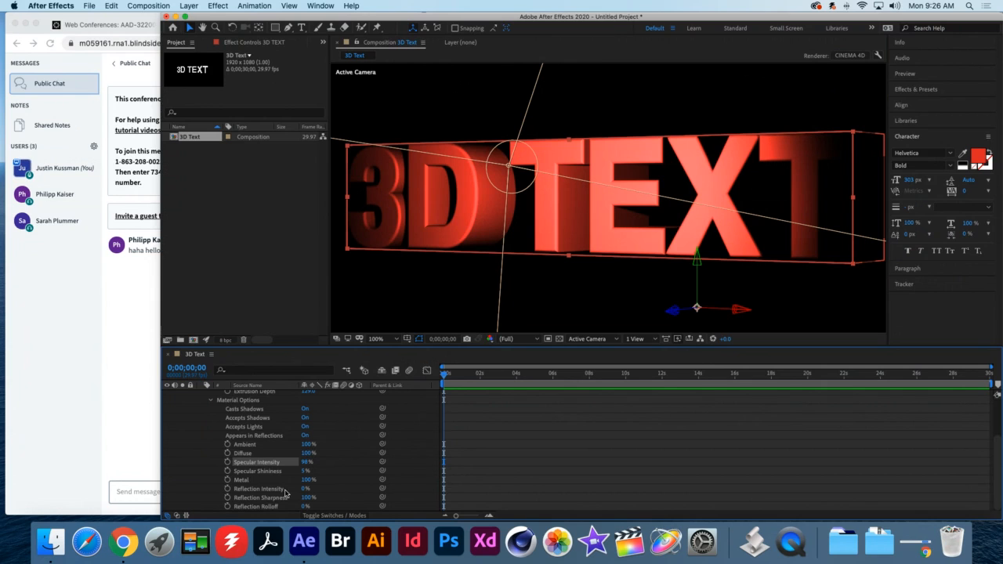
pyautogui.moveTo(306, 479); pyautogui.dragTo(295, 478)
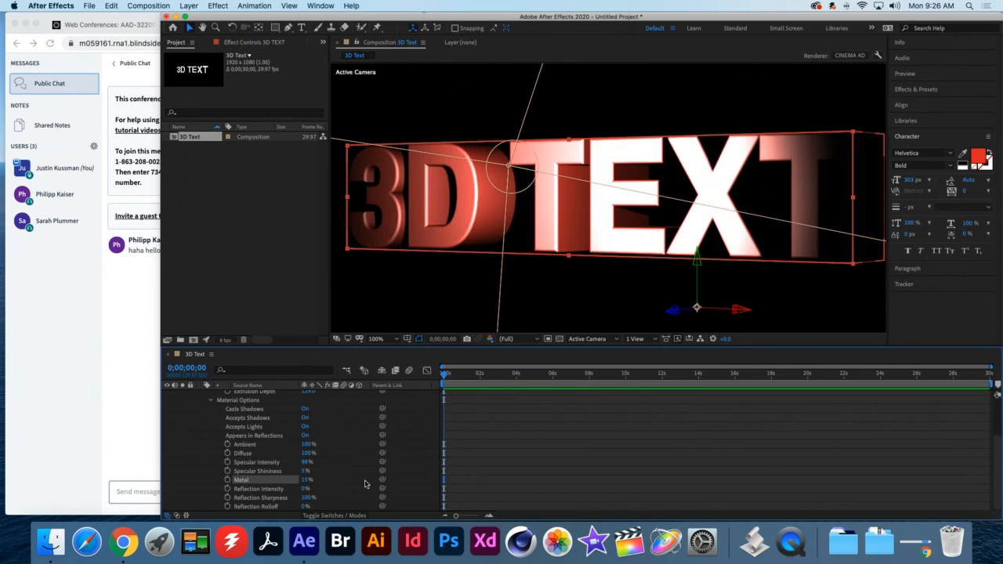
pyautogui.moveTo(302, 491)
pyautogui.mouseDown()
pyautogui.moveTo(321, 486)
pyautogui.moveTo(313, 486)
pyautogui.mouseUp()
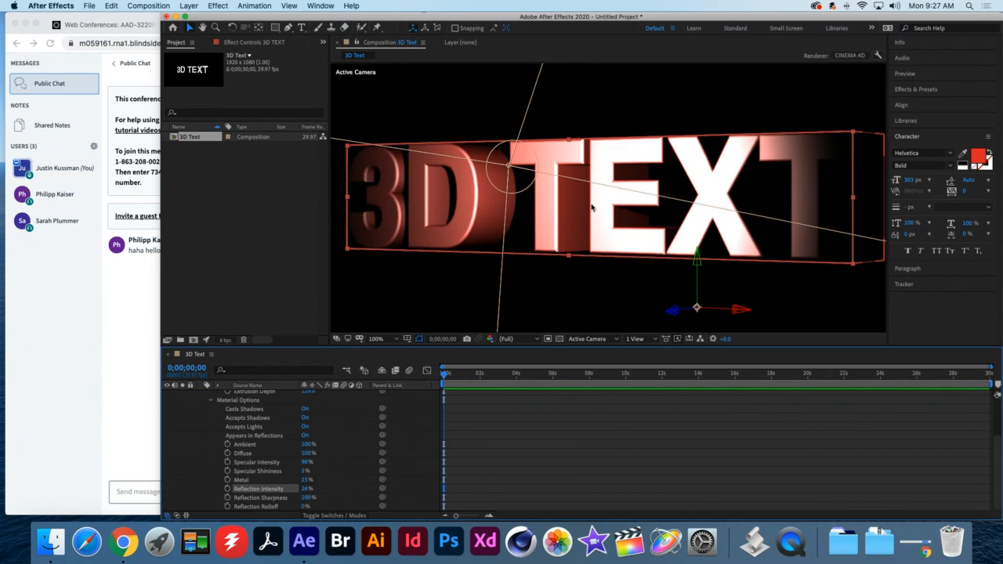
# - Collapse the 3D TEXT layer's properties and show the composition in two side-by-side views, Top and Active Camera
pyautogui.scroll(4, 337, 470)
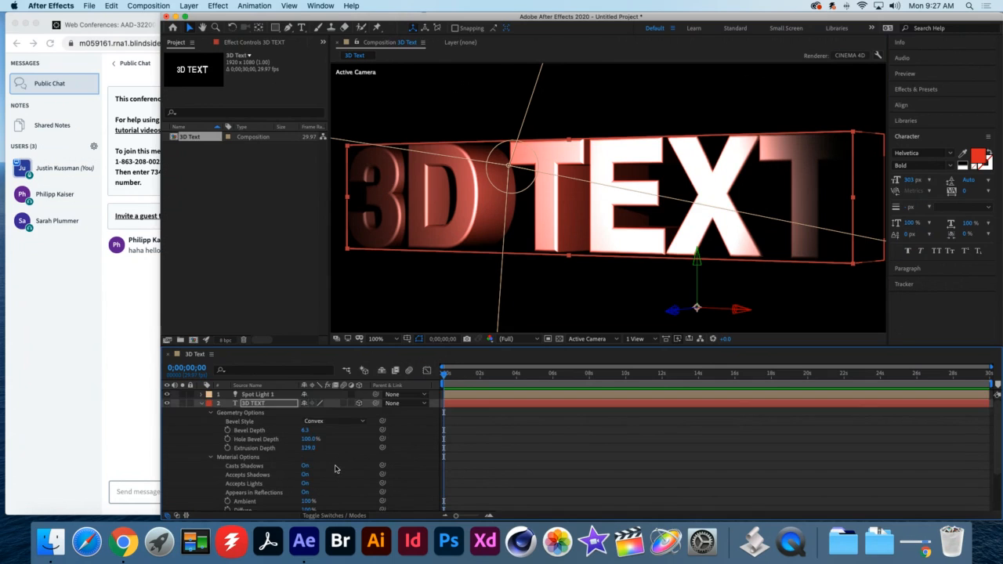
pyautogui.scroll(-4, 337, 469)
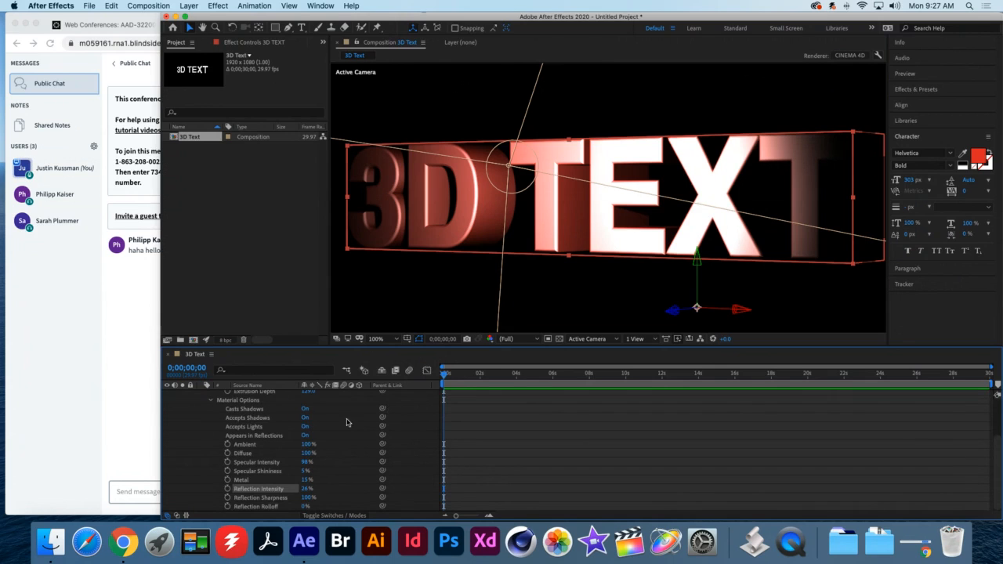
pyautogui.scroll(4, 328, 448)
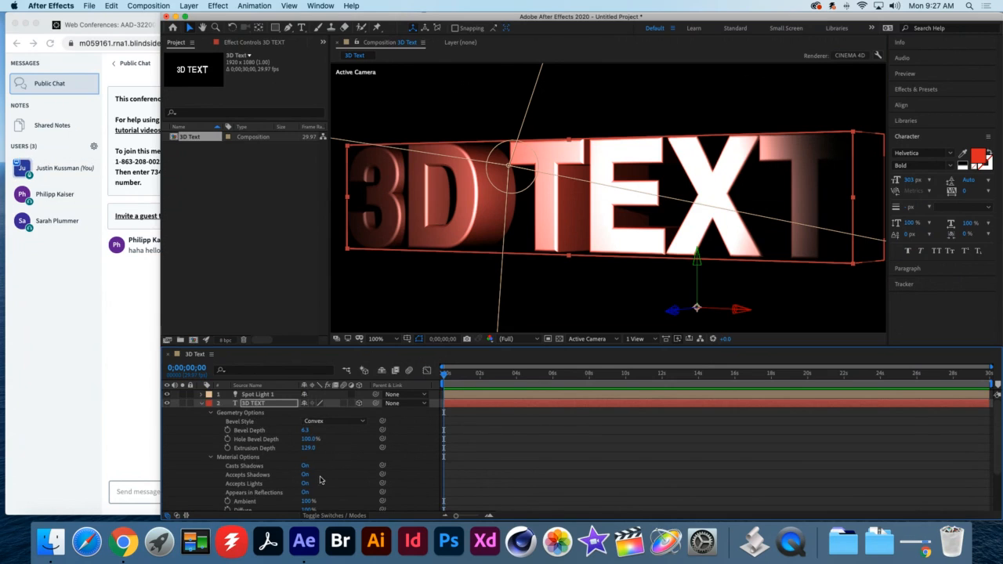
pyautogui.click(200, 404)
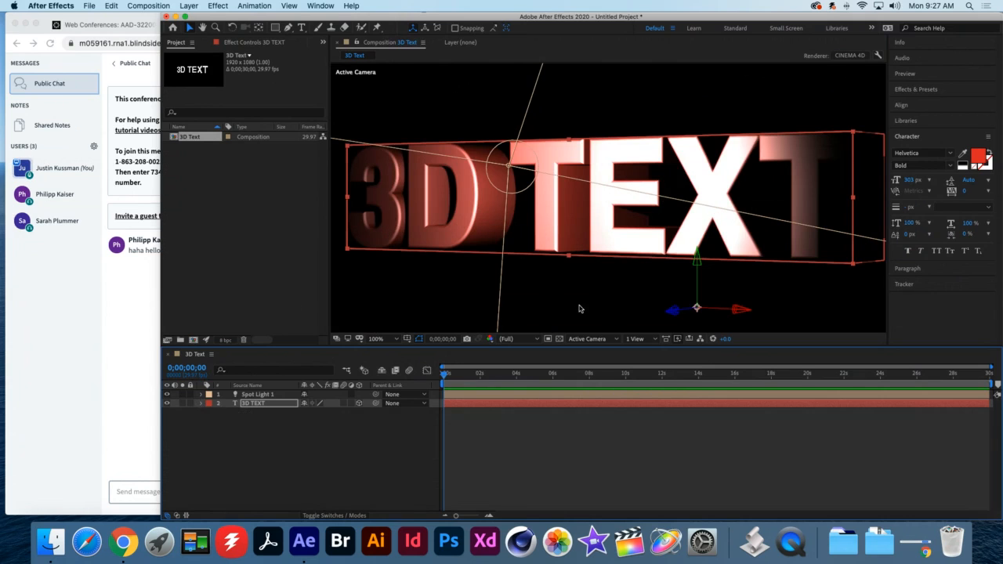
pyautogui.click(633, 338)
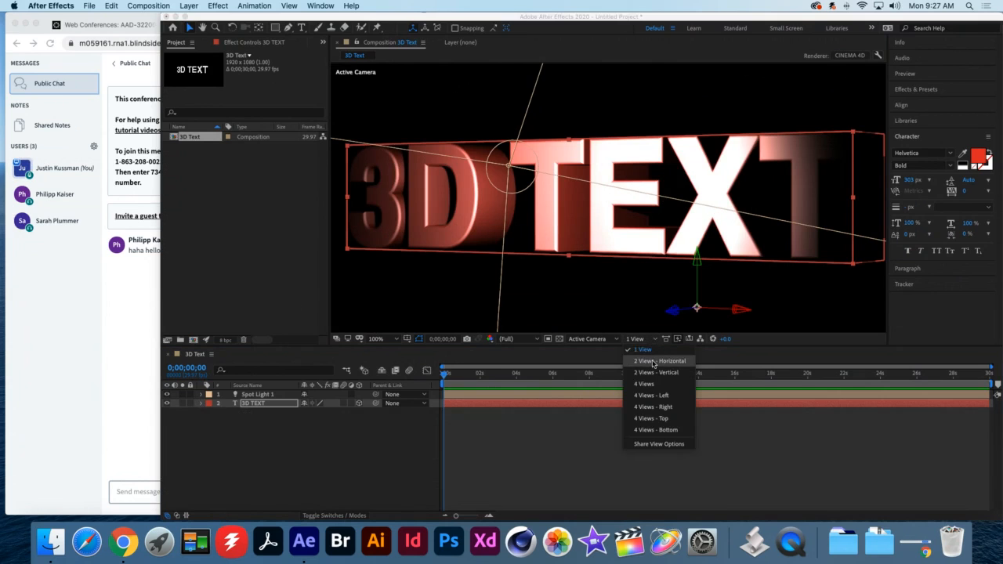
pyautogui.click(652, 369)
# - Shift Spot Light 1 slightly toward the start of the text in the Top view and duplicate the light
pyautogui.click(447, 235)
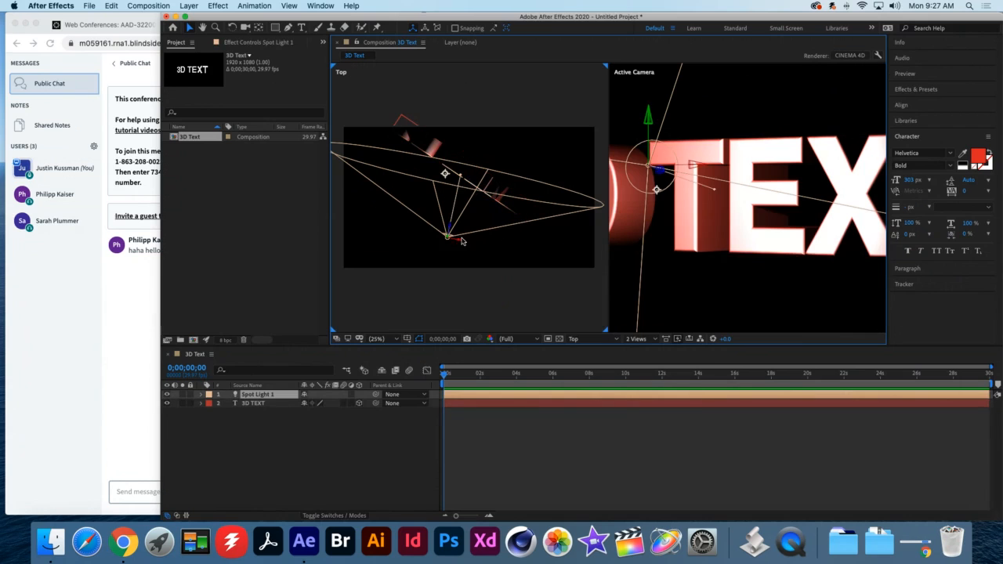
pyautogui.moveTo(461, 245); pyautogui.dragTo(452, 243)
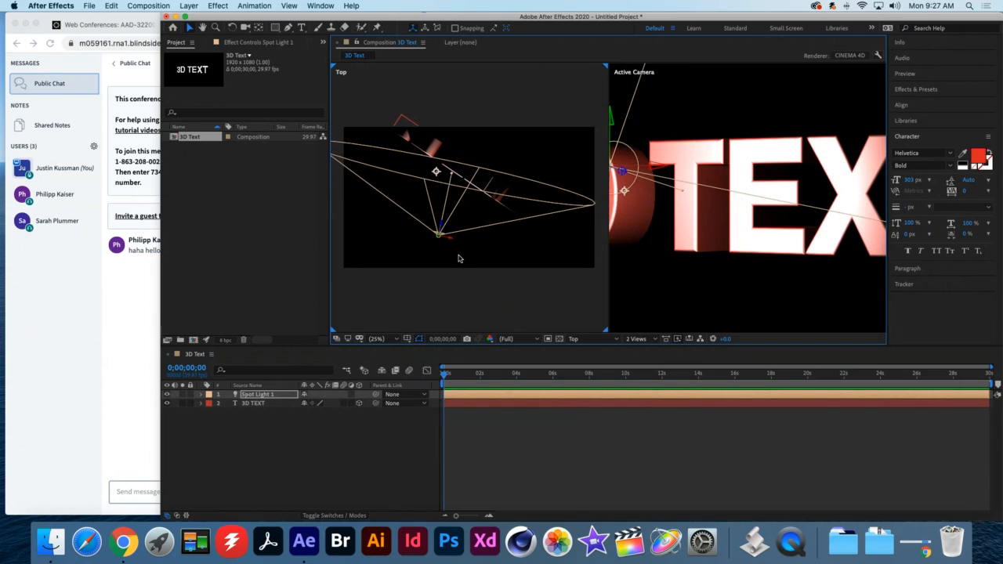
pyautogui.click(278, 395)
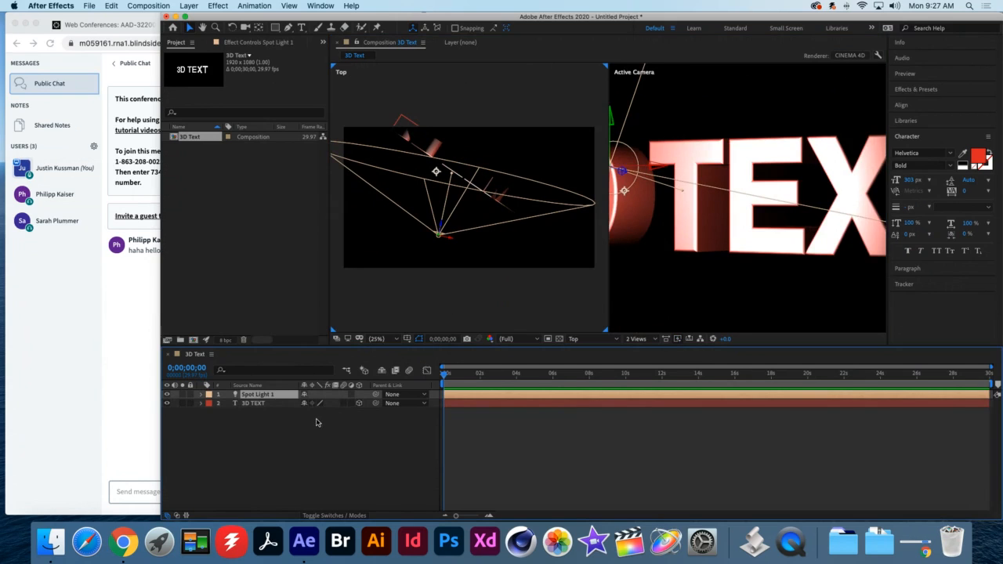
pyautogui.press('super+d')
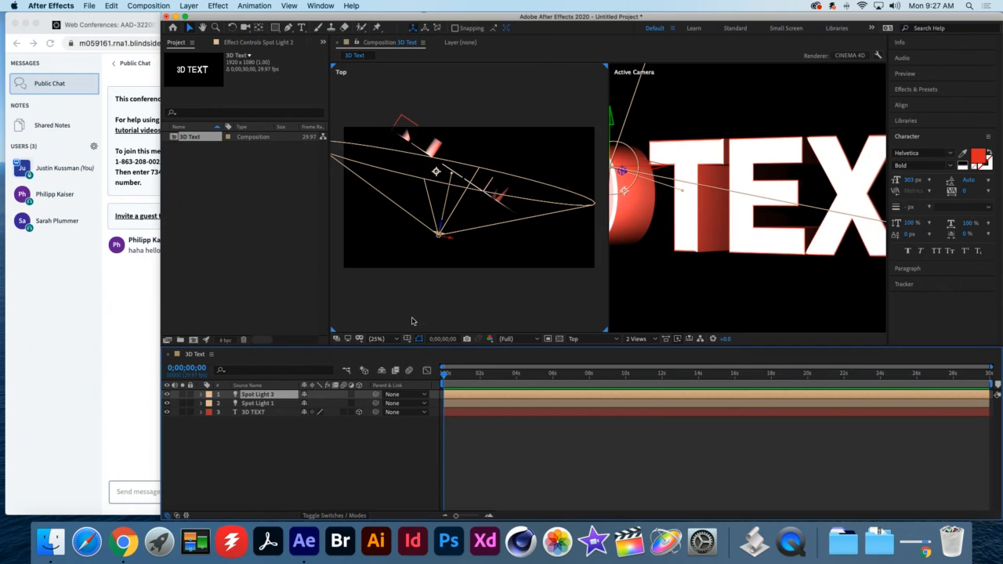
# - Move Spot Light 2 toward the end of the text in the Top view and pull it farther back from the lettering
pyautogui.moveTo(452, 240); pyautogui.dragTo(478, 248)
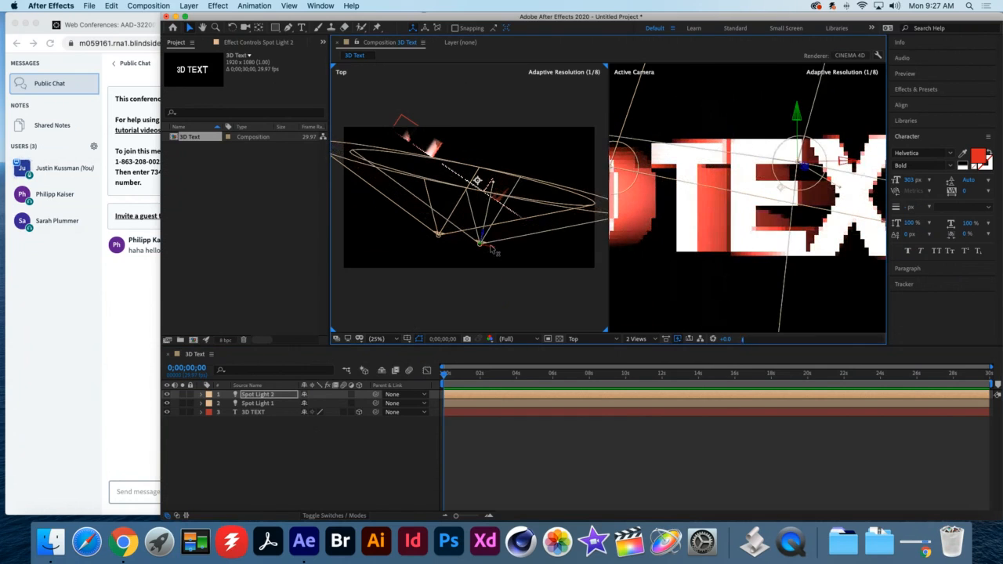
pyautogui.click(494, 189)
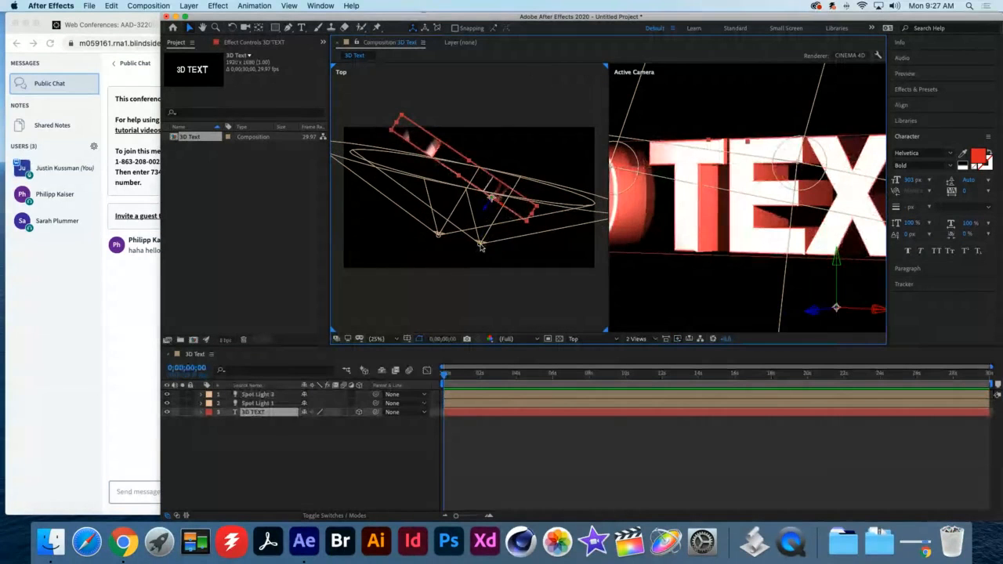
pyautogui.click(495, 186)
pyautogui.click(495, 186)
pyautogui.moveTo(481, 246); pyautogui.dragTo(507, 265)
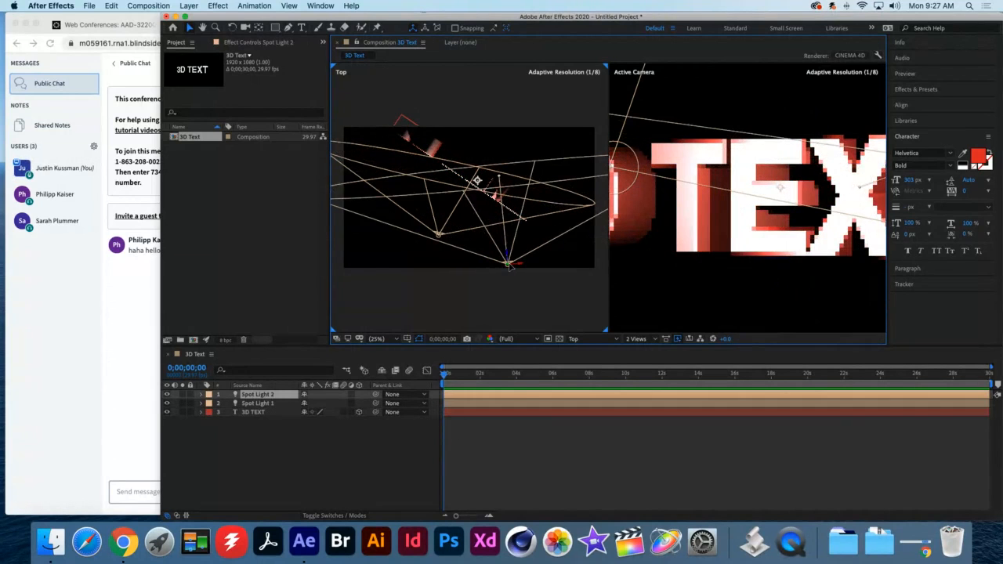
pyautogui.click(499, 181)
pyautogui.click(487, 181)
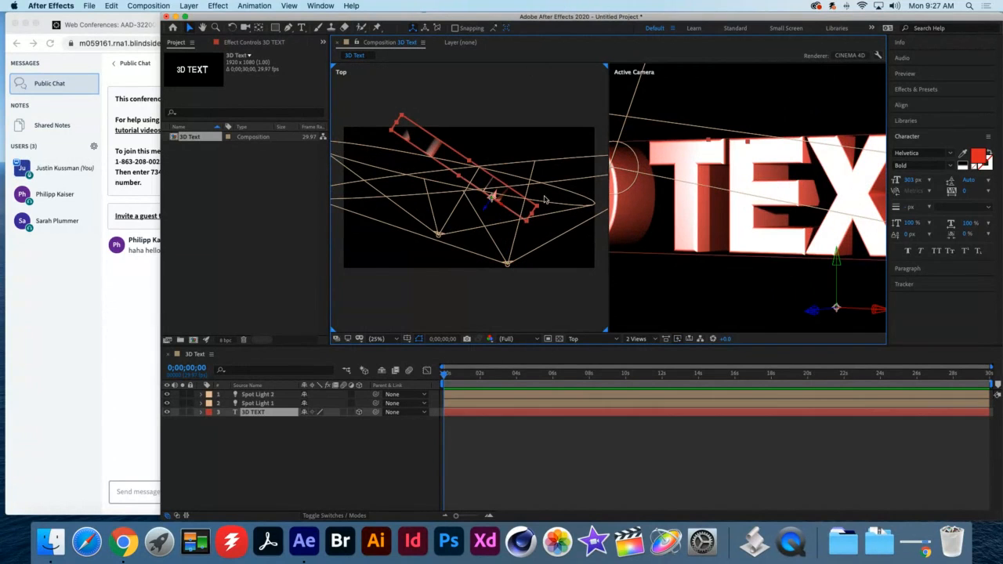
# - Move Spot Light 1 in front of the "3D" characters in the Top view and rotate its beam with the Rotation tool
pyautogui.scroll(-1, 716, 243)
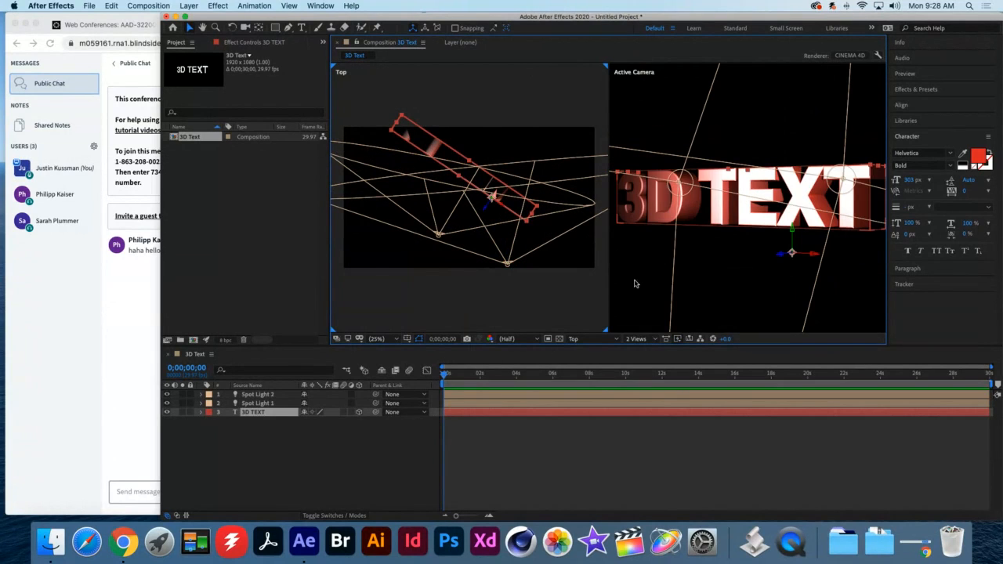
pyautogui.click(438, 235)
pyautogui.moveTo(452, 244); pyautogui.dragTo(427, 239)
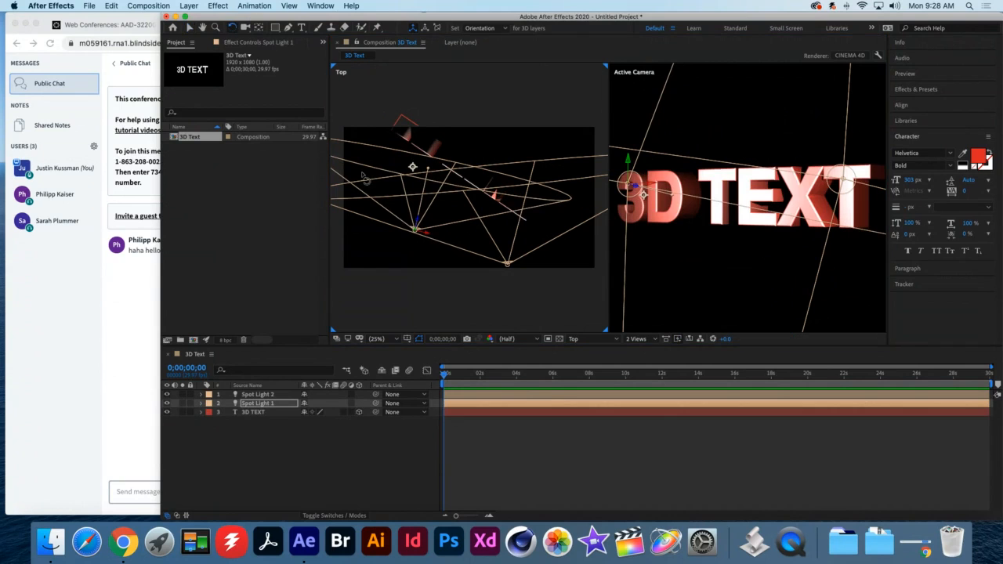
pyautogui.click(232, 26)
pyautogui.moveTo(415, 229); pyautogui.dragTo(379, 245)
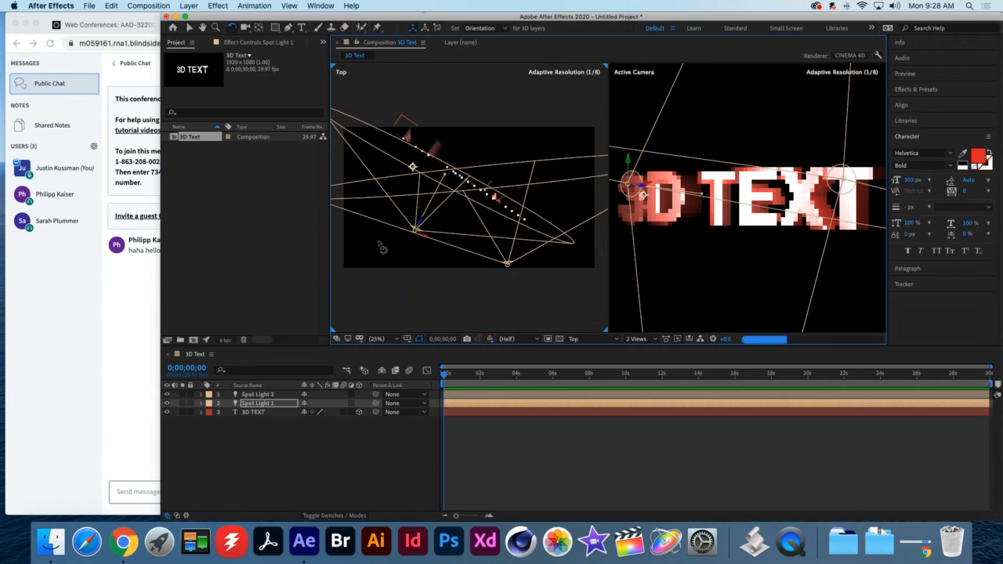
# - Expand Spot Light 2's properties and return the composition to a single Active Camera view
pyautogui.click(202, 395)
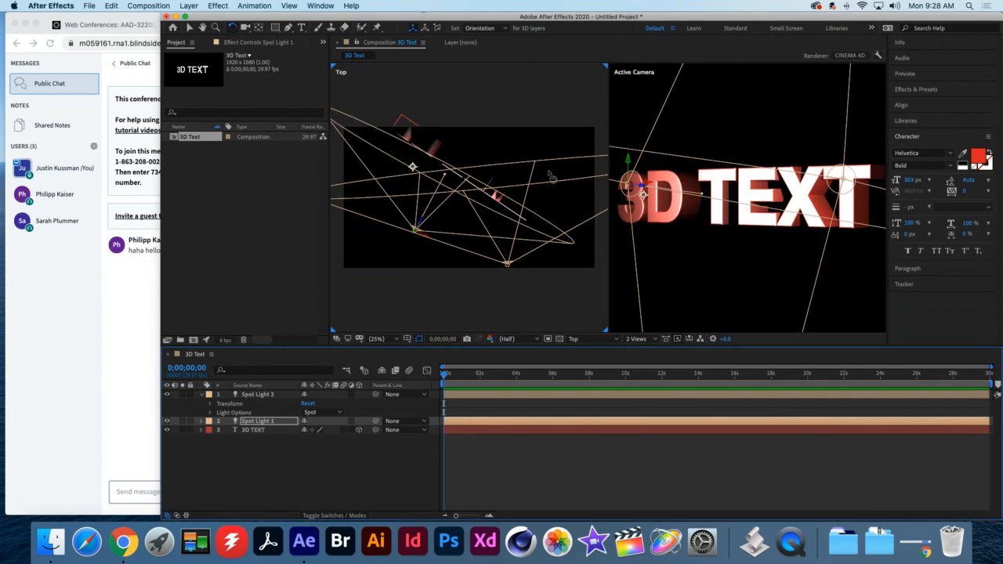
pyautogui.click(638, 339)
pyautogui.click(641, 348)
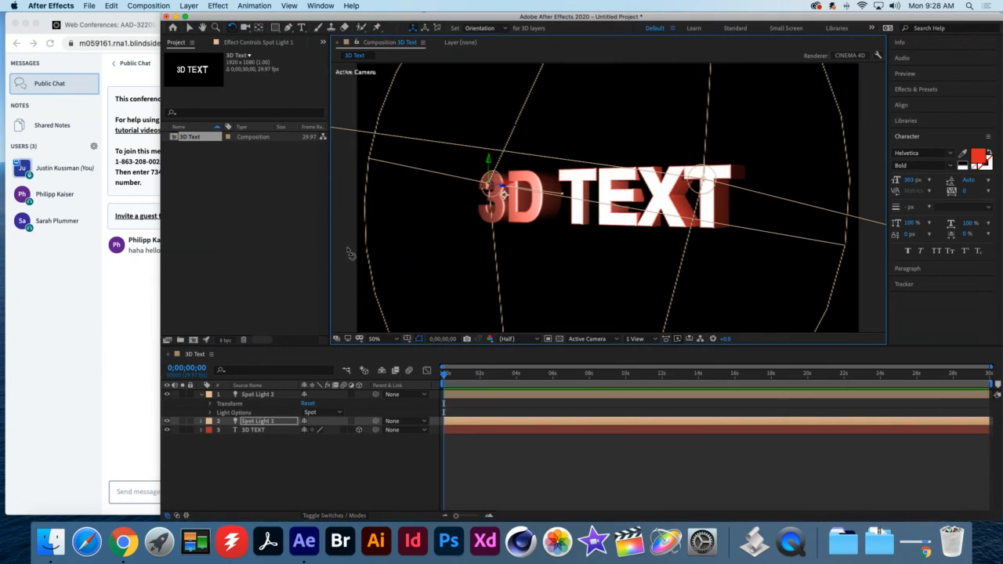
# - Set Spot Light 2's light colour to a saturated blue, hex 1701FD
pyautogui.click(261, 404)
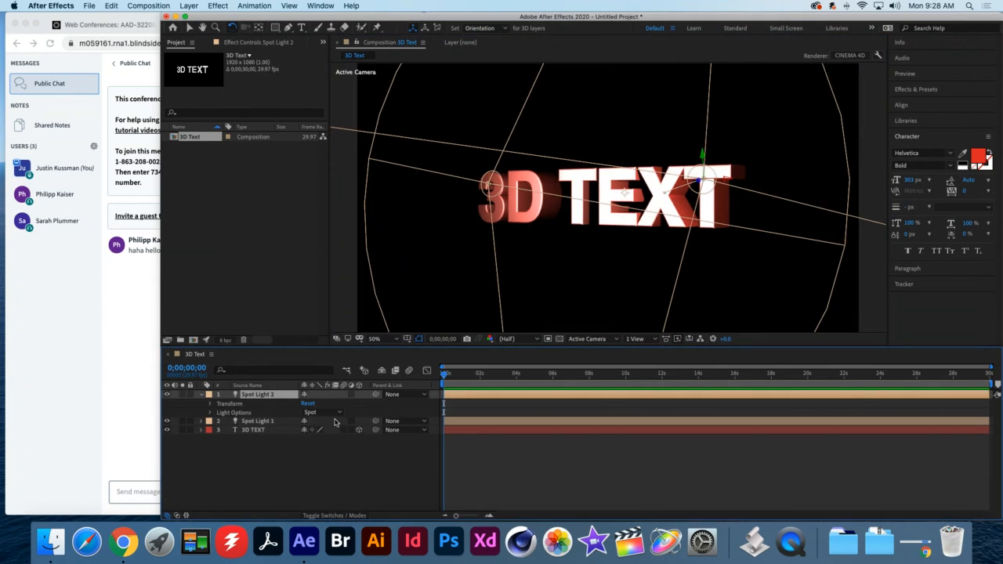
pyautogui.click(209, 412)
pyautogui.click(306, 431)
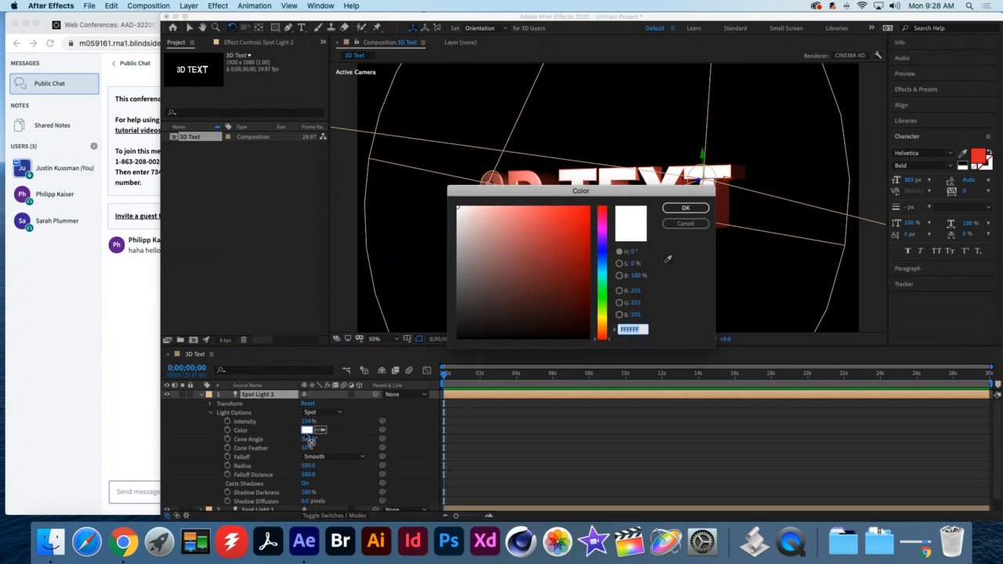
pyautogui.click(602, 249)
pyautogui.click(588, 208)
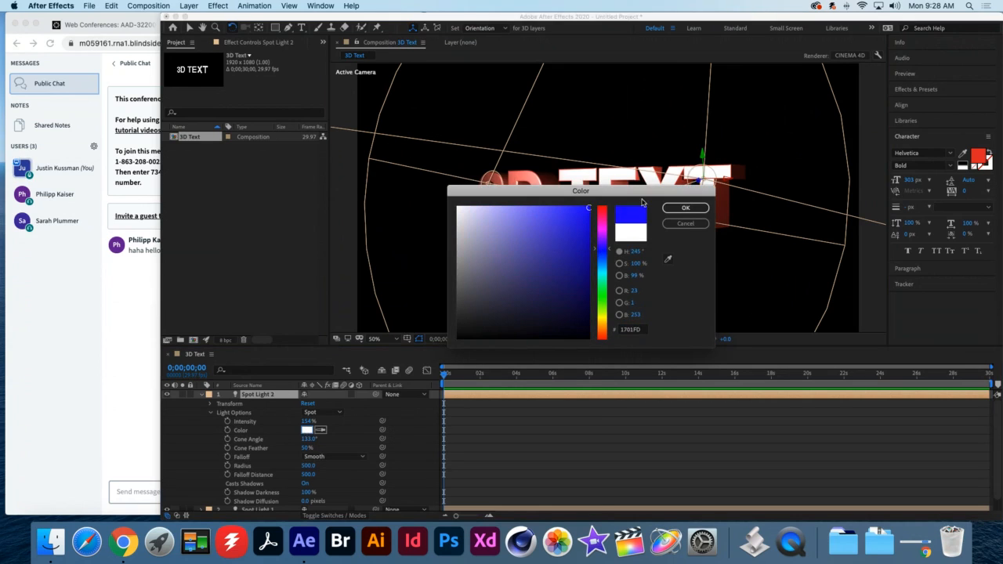
pyautogui.click(685, 207)
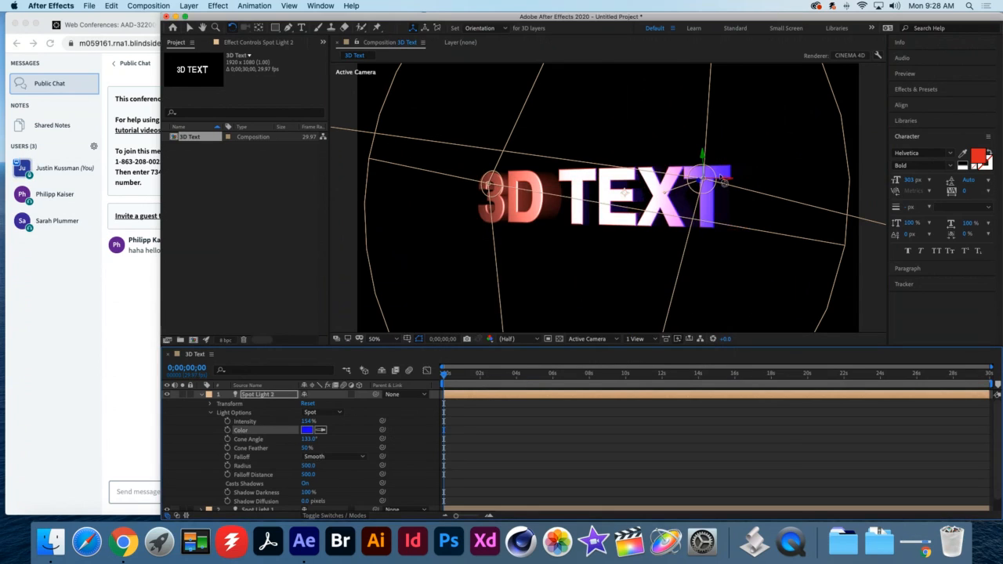
# - Collapse Spot Light 2, expand Spot Light 1 and set its light colour to a bright green, hex 05F927
pyautogui.click(202, 395)
pyautogui.click(203, 404)
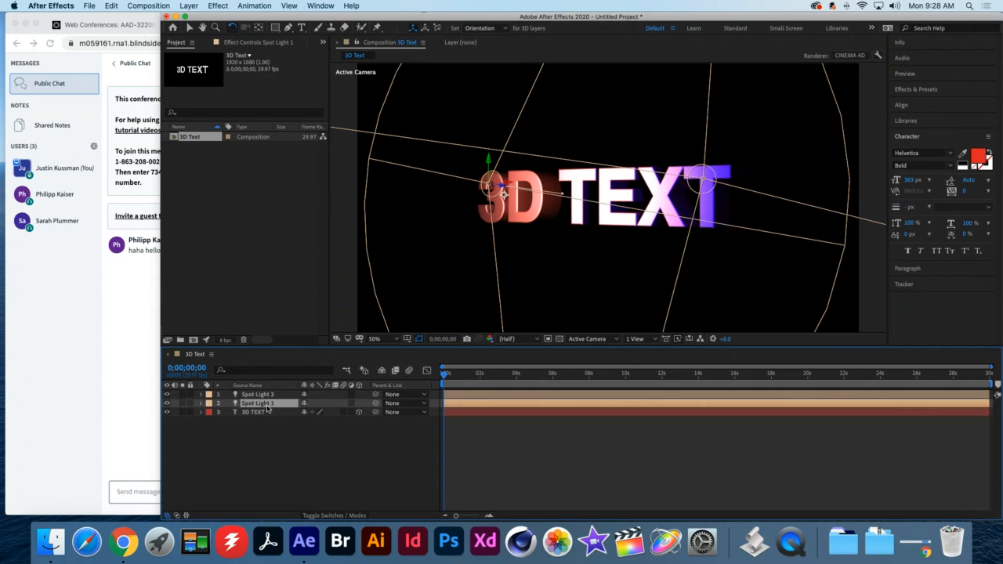
pyautogui.click(202, 404)
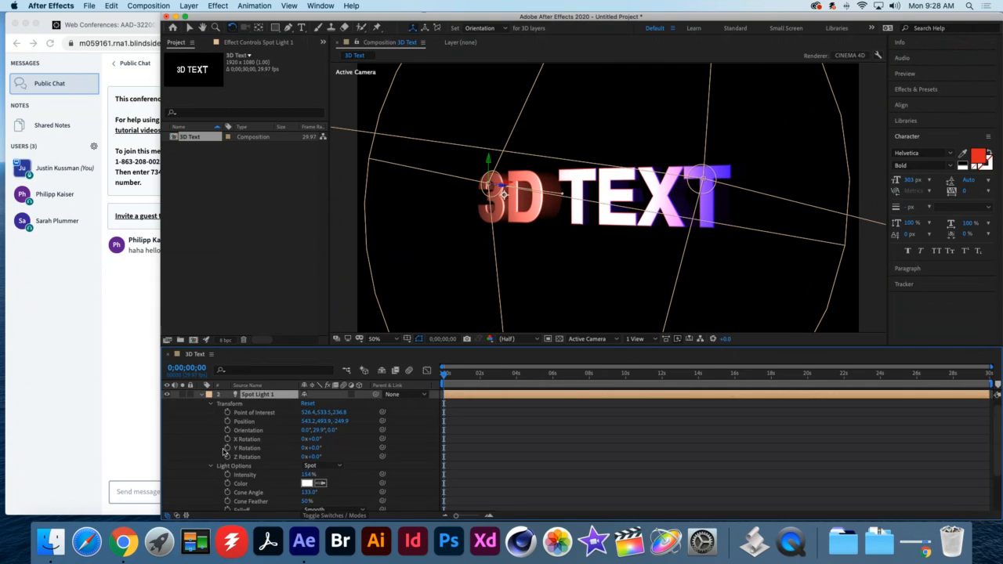
pyautogui.click(306, 483)
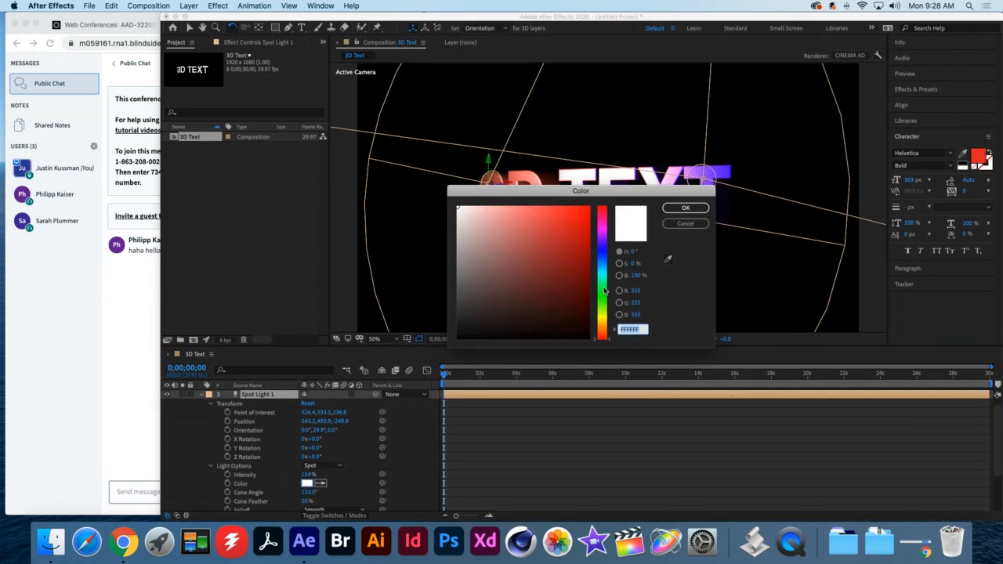
pyautogui.click(604, 291)
pyautogui.click(588, 208)
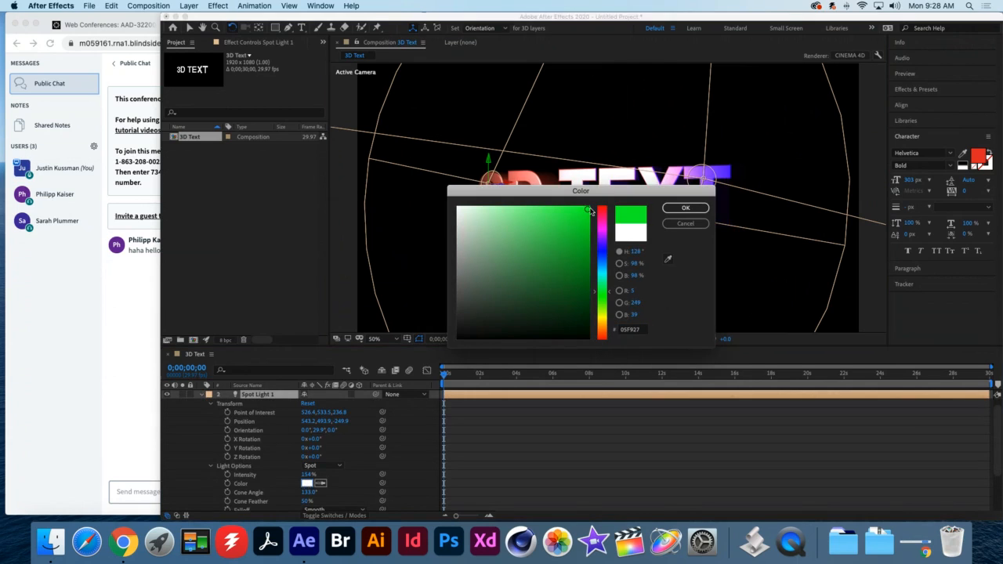
pyautogui.click(665, 208)
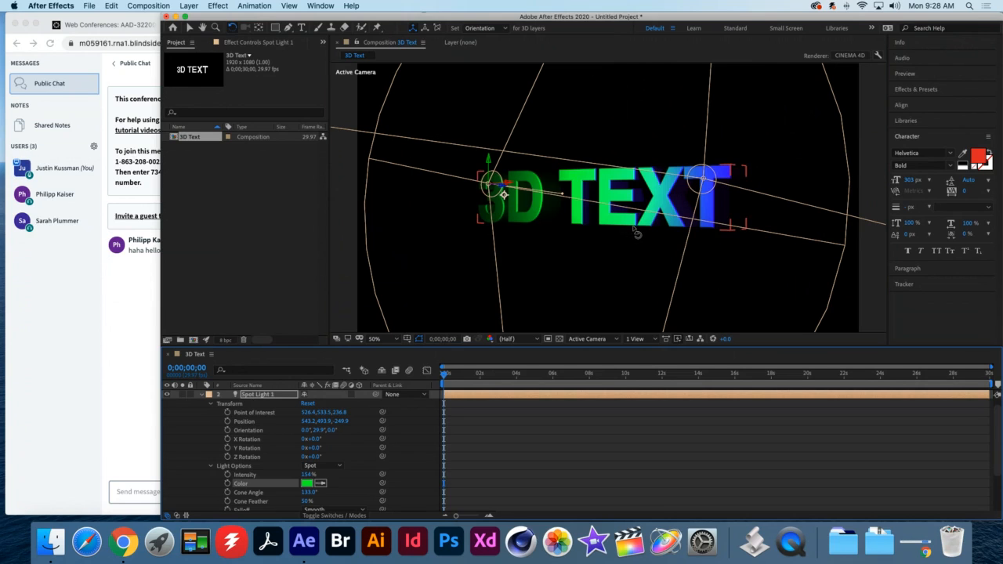
# - Lower Spot Light 1's intensity to 89% and collapse its properties
pyautogui.scroll(4, 637, 233)
pyautogui.scroll(-2, 638, 227)
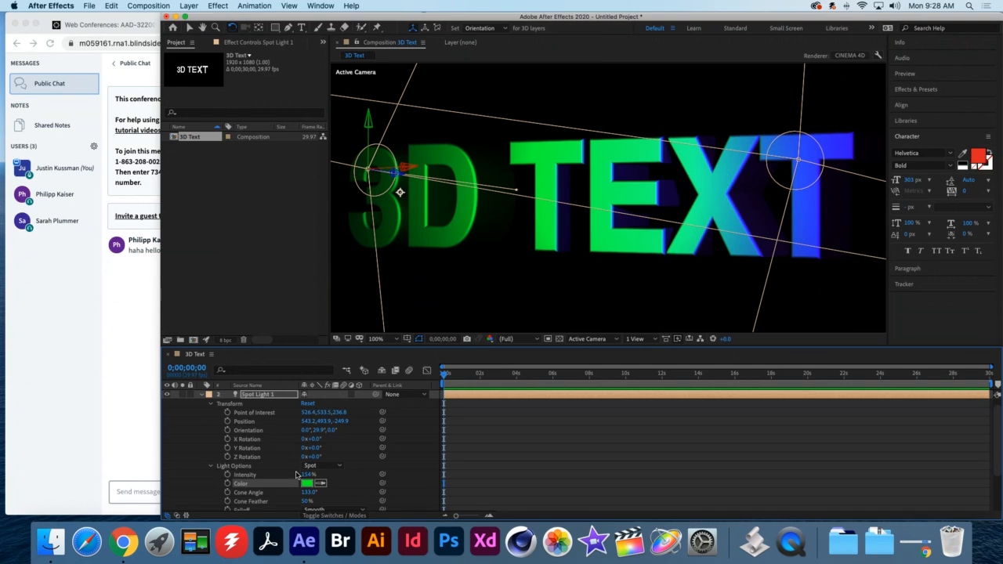
pyautogui.moveTo(305, 475); pyautogui.dragTo(267, 469)
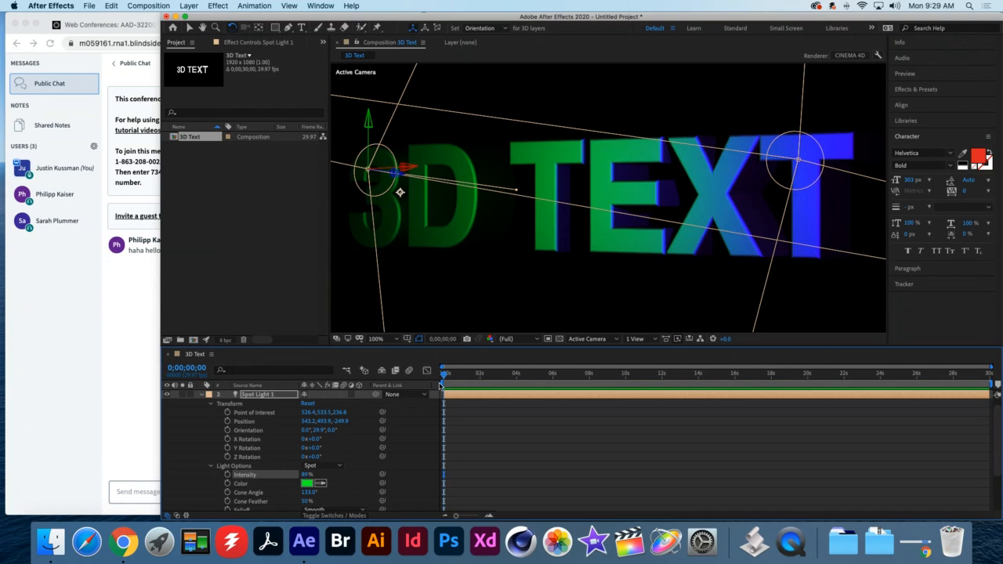
pyautogui.click(201, 395)
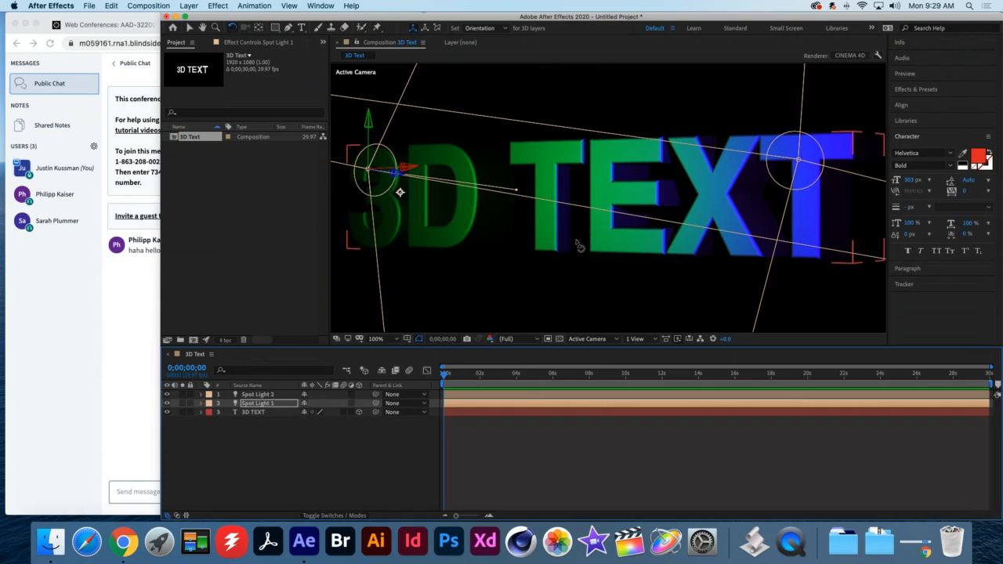
# - Move Spot Light 1 slightly toward the letter D in the Active Camera view with the Selection tool
pyautogui.scroll(-2, 580, 245)
pyautogui.scroll(1, 579, 245)
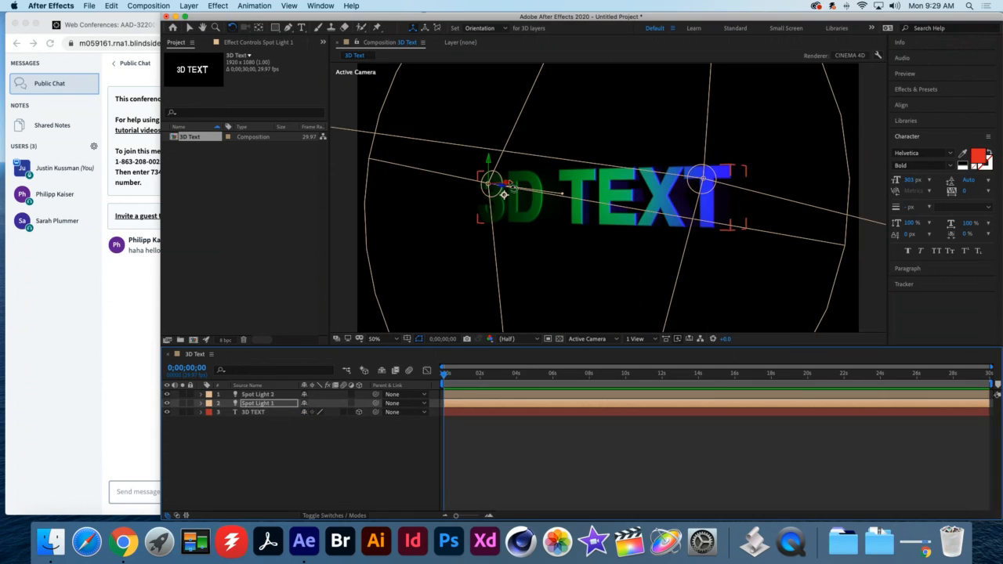
pyautogui.press('v')
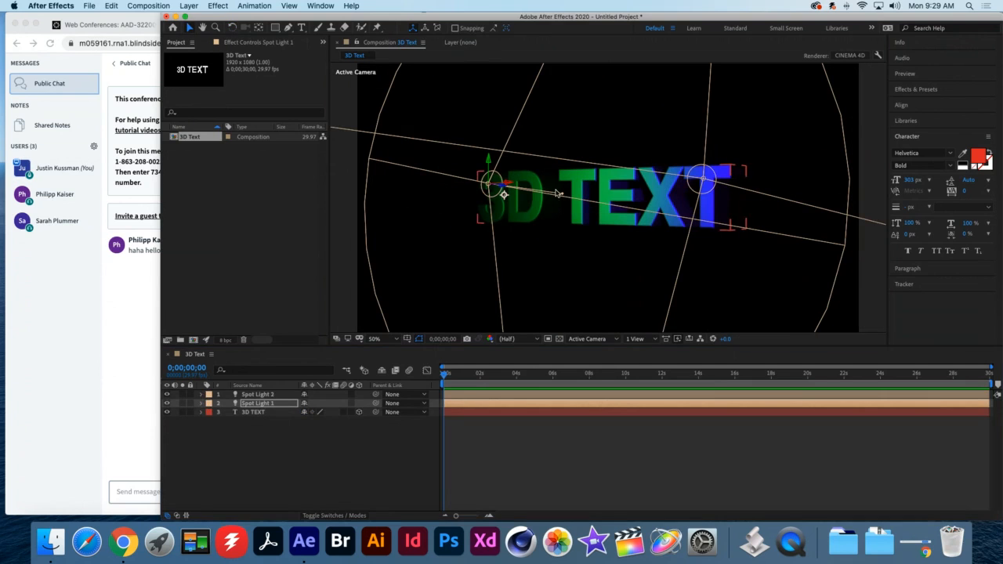
pyautogui.moveTo(504, 192)
pyautogui.mouseDown()
pyautogui.moveTo(661, 169)
pyautogui.moveTo(757, 180)
pyautogui.moveTo(403, 196)
pyautogui.moveTo(100, 192)
pyautogui.moveTo(444, 196)
pyautogui.moveTo(689, 215)
pyautogui.moveTo(576, 182)
pyautogui.moveTo(512, 194)
pyautogui.mouseUp()
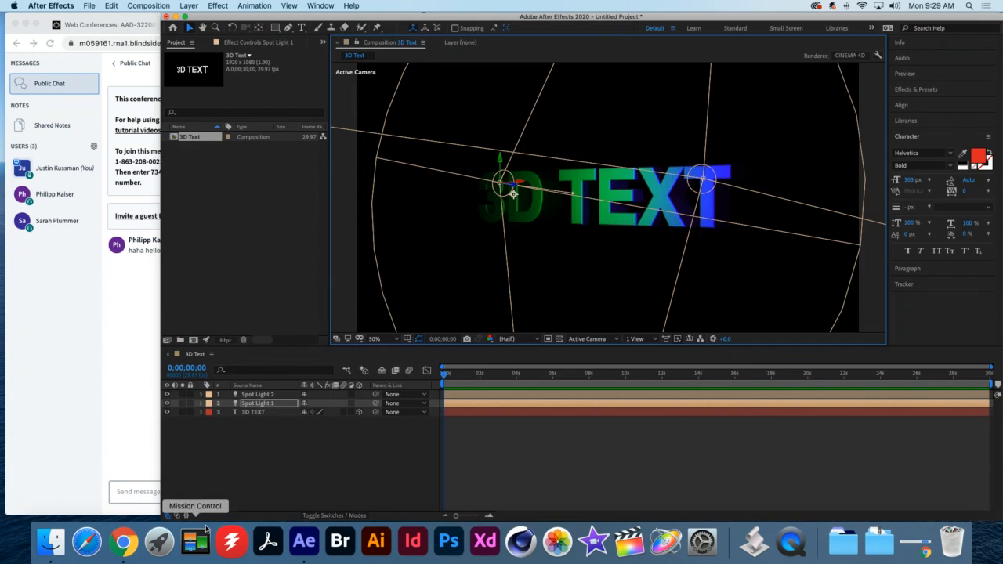
# - Switch to Chrome to look at the NBCSN reference video in the assignment and return to After Effects
pyautogui.click(123, 541)
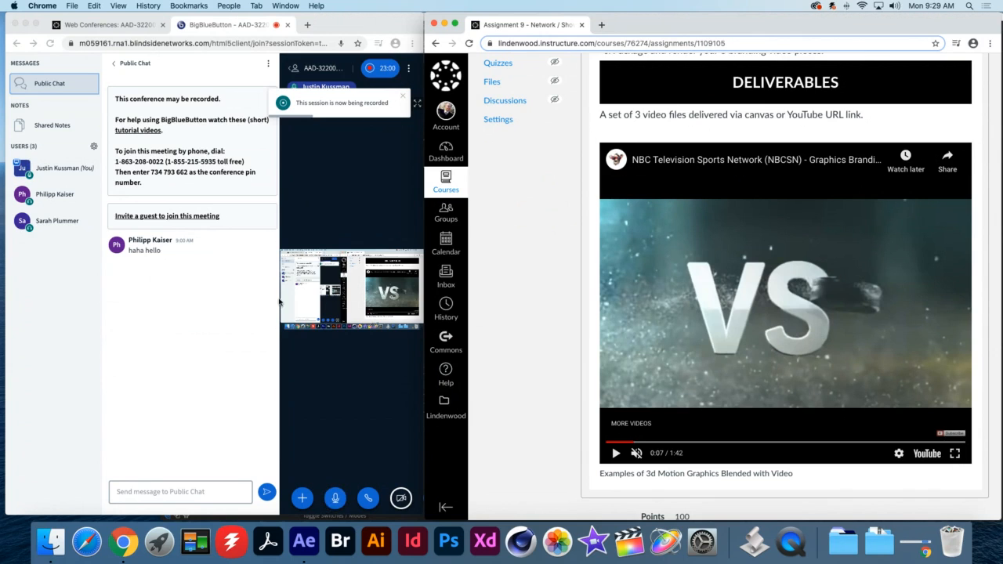
pyautogui.click(304, 541)
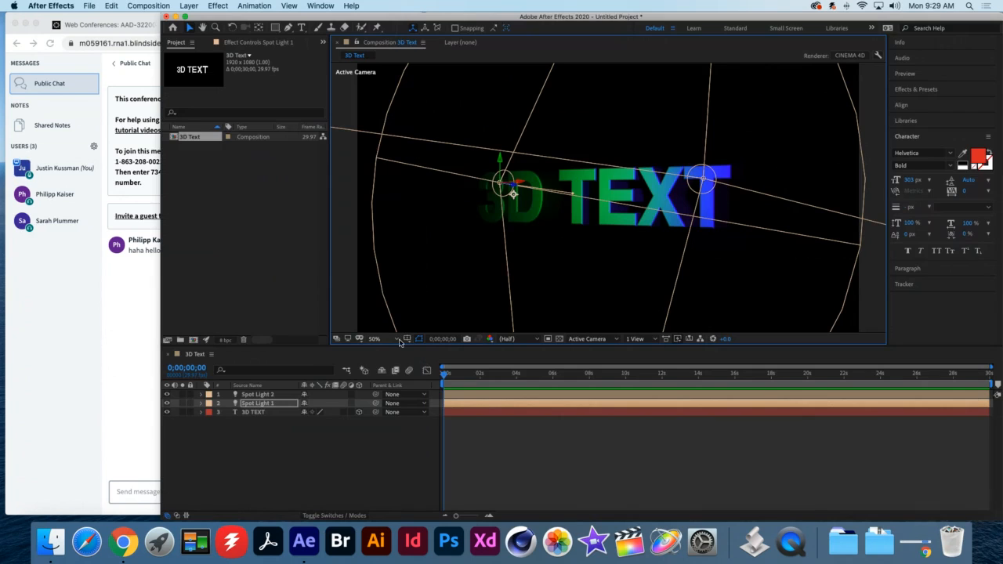
# - Toggle Draft 3D on and off repeatedly to compare the text with and without its lighting, leaving it off
pyautogui.click(364, 372)
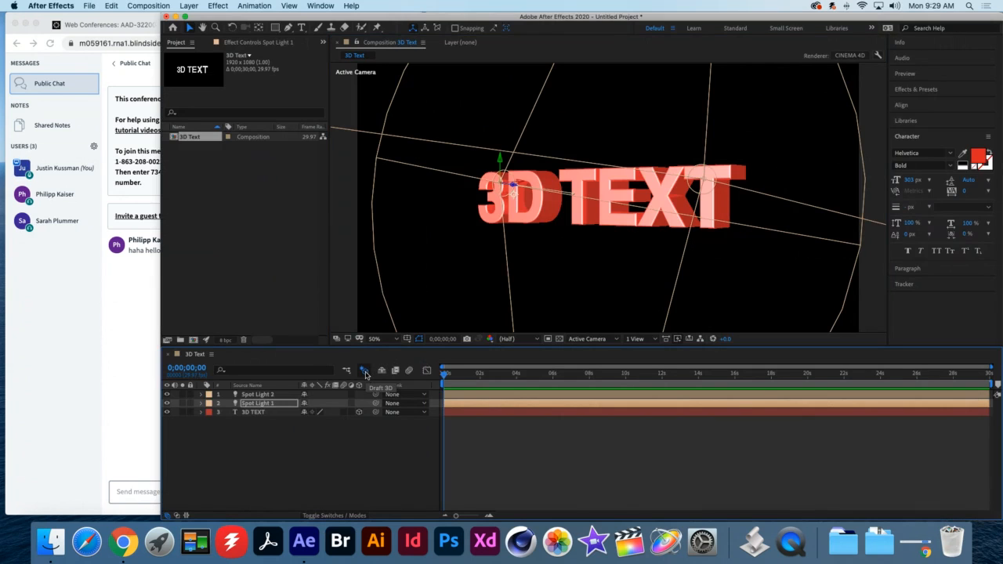
pyautogui.click(365, 371)
pyautogui.click(365, 371)
pyautogui.click(364, 371)
pyautogui.click(365, 372)
pyautogui.click(364, 372)
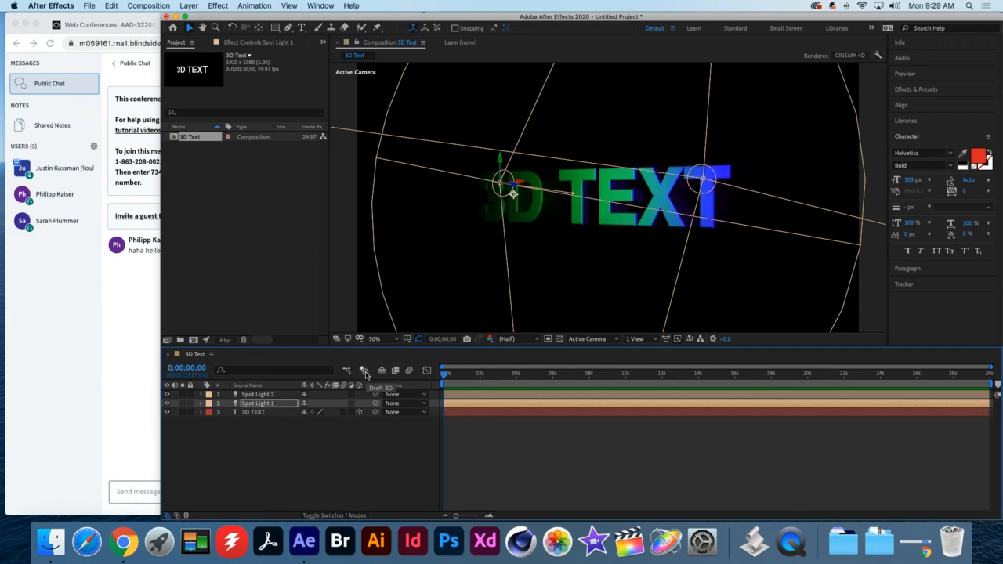
pyautogui.click(365, 372)
pyautogui.click(365, 372)
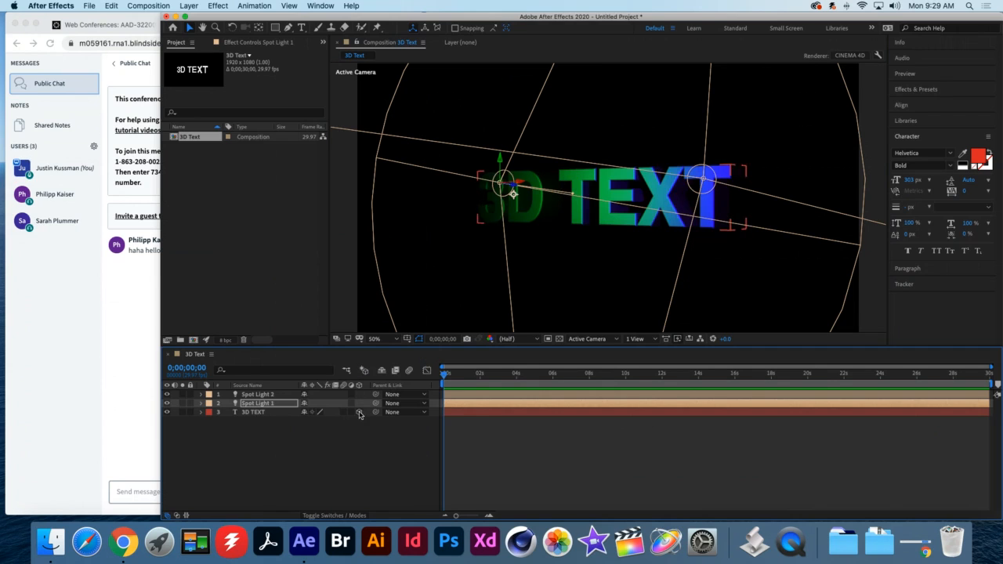
# - Reveal the 3D TEXT layer's Geometry Options and Material Options and look through their settings
pyautogui.click(259, 416)
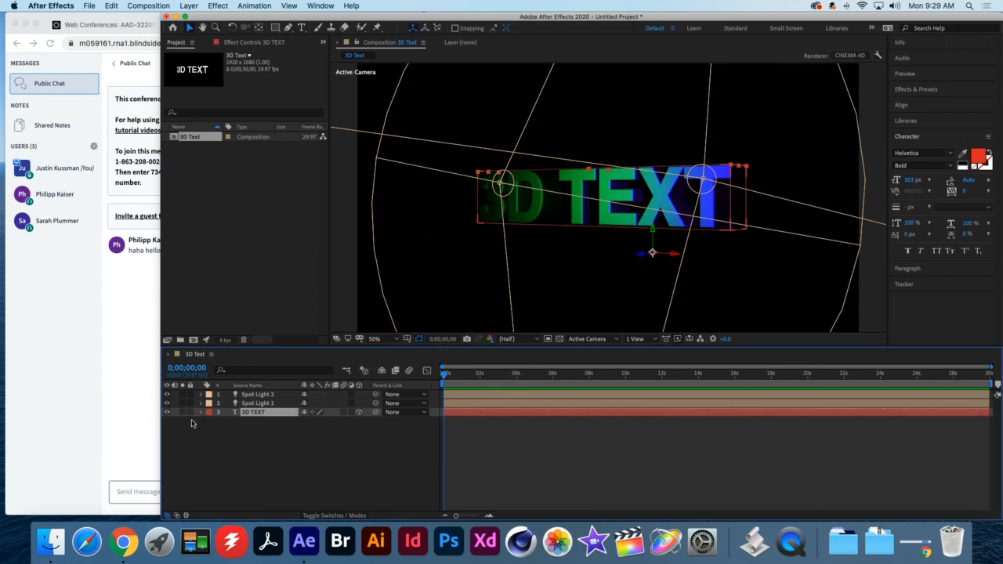
pyautogui.press('a')
pyautogui.press('a')
pyautogui.press('a')
pyautogui.press('a')
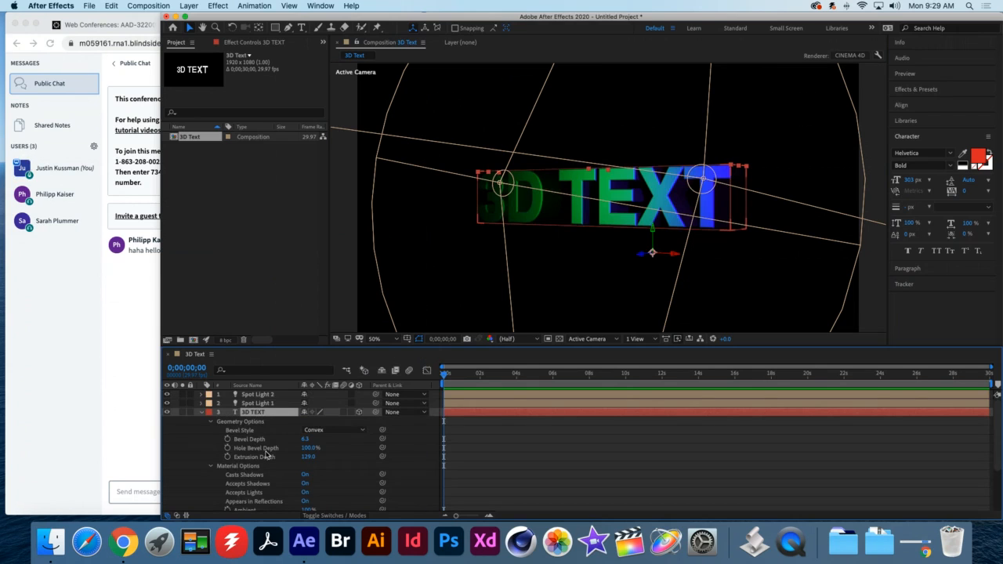
pyautogui.scroll(-4, 266, 455)
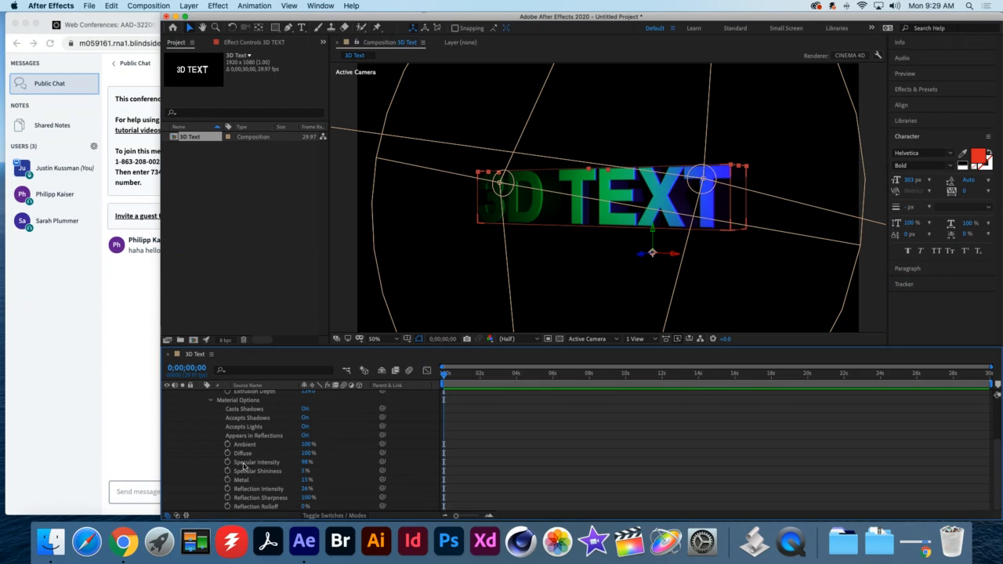
pyautogui.scroll(3, 249, 428)
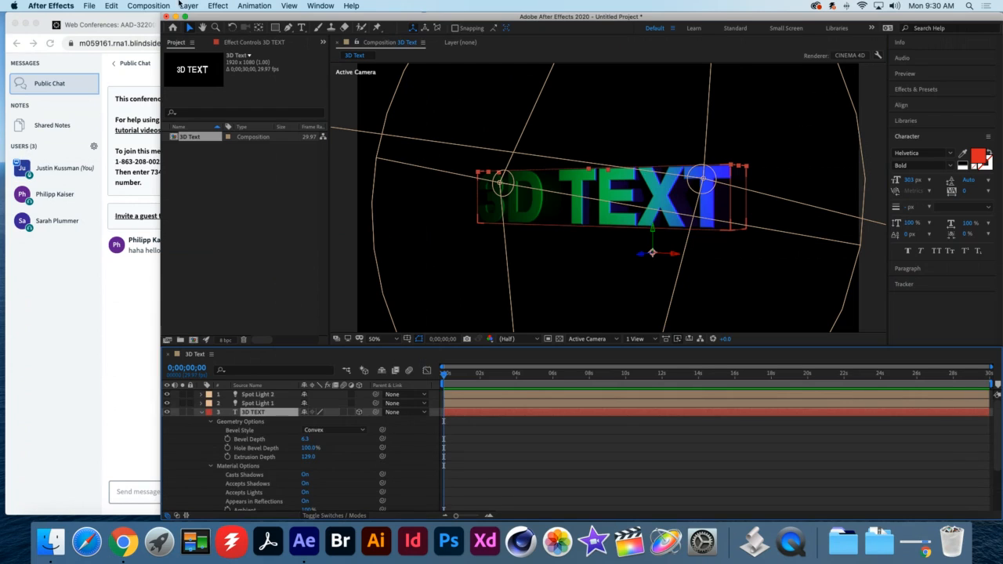
# - Add the 3D Text composition to the Render Queue
pyautogui.click(148, 7)
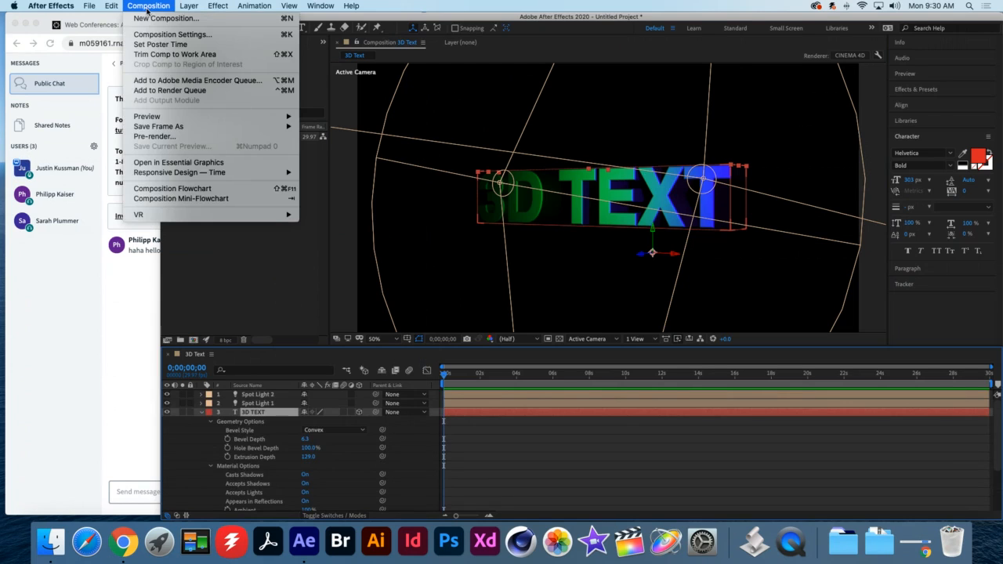
pyautogui.click(174, 90)
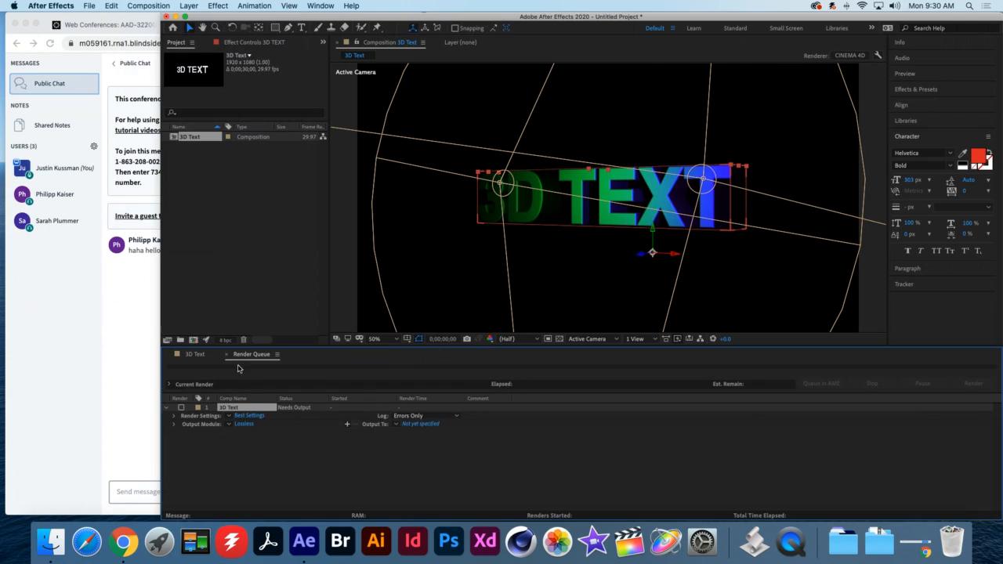
# - Switch to Chrome and open the Motion Graphics course's Assignments page in a new tab
pyautogui.click(136, 311)
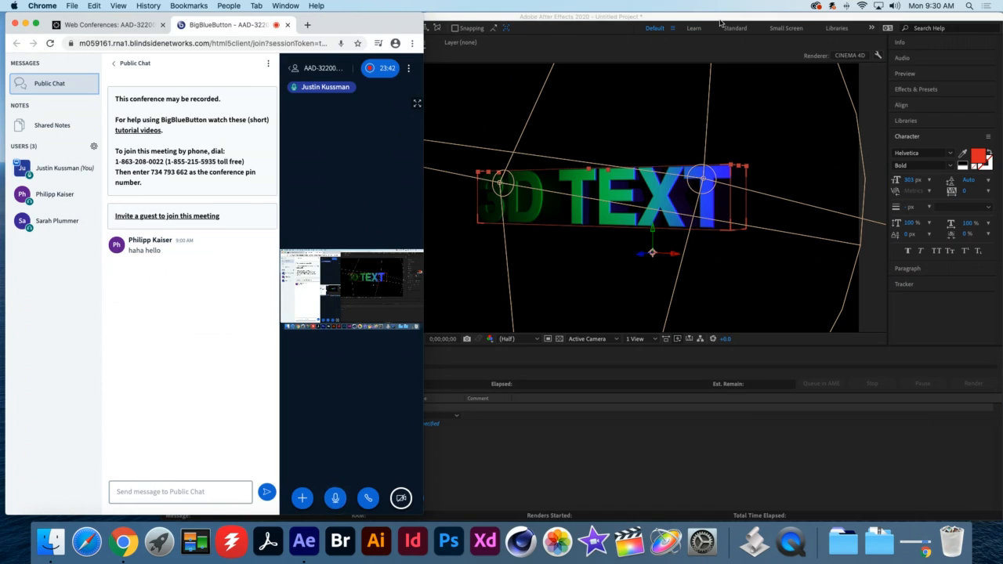
pyautogui.click(720, 22)
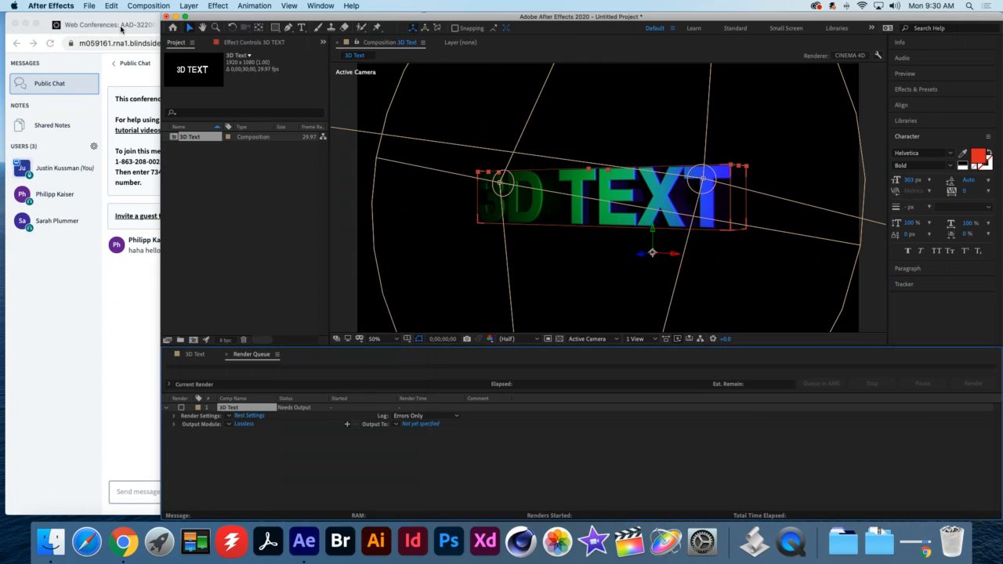
pyautogui.click(121, 26)
pyautogui.click(224, 25)
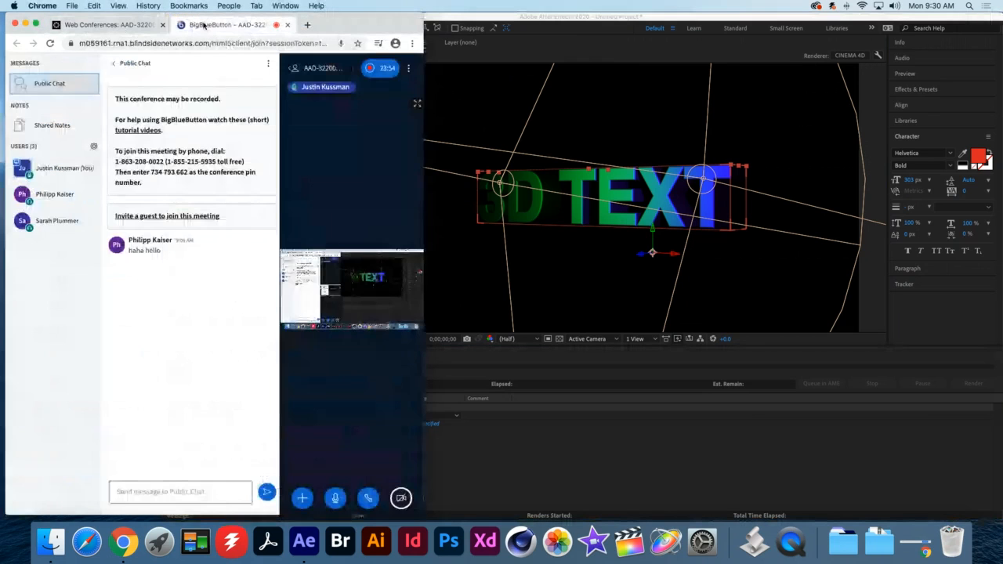
pyautogui.click(116, 26)
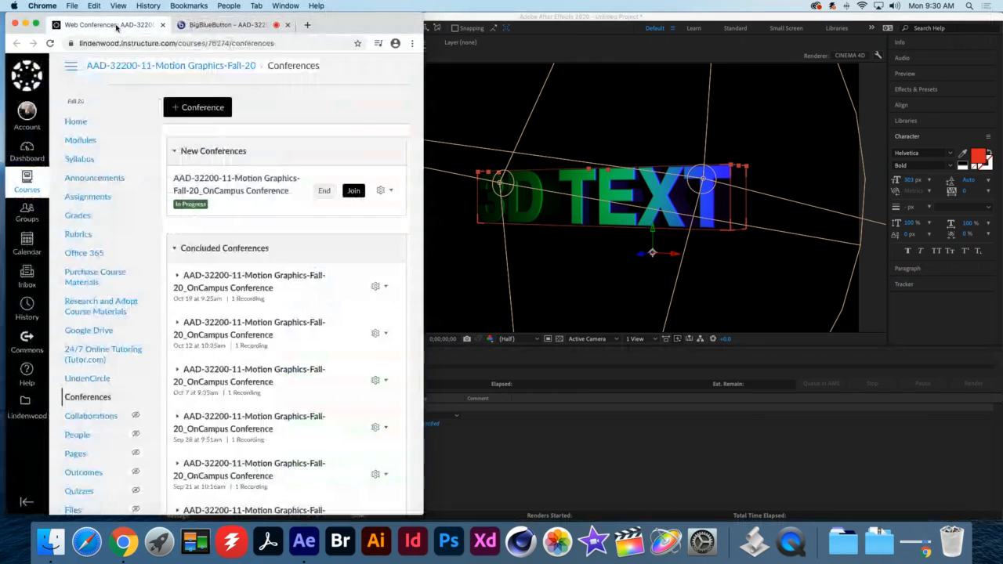
pyautogui.rightClick(77, 200)
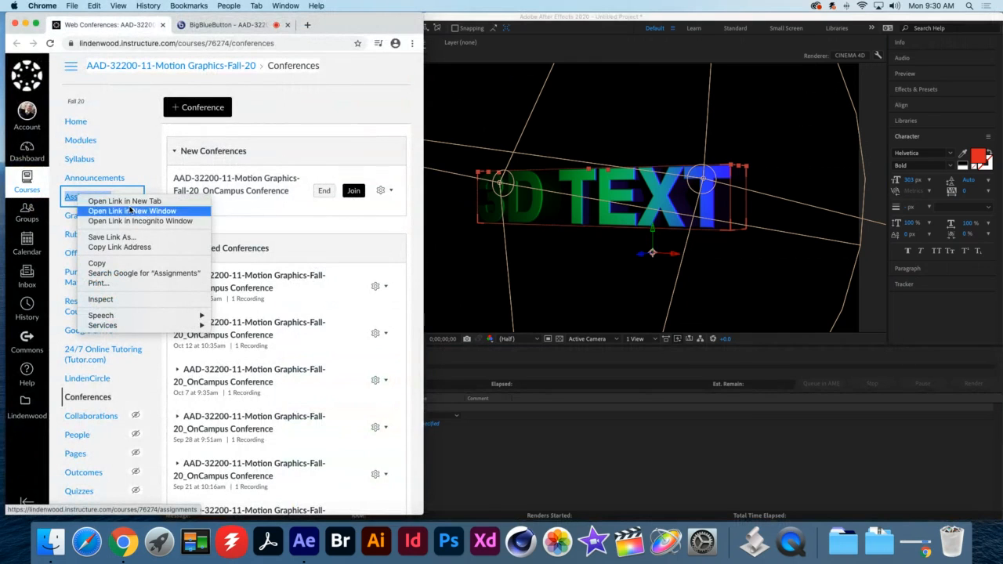
pyautogui.click(126, 201)
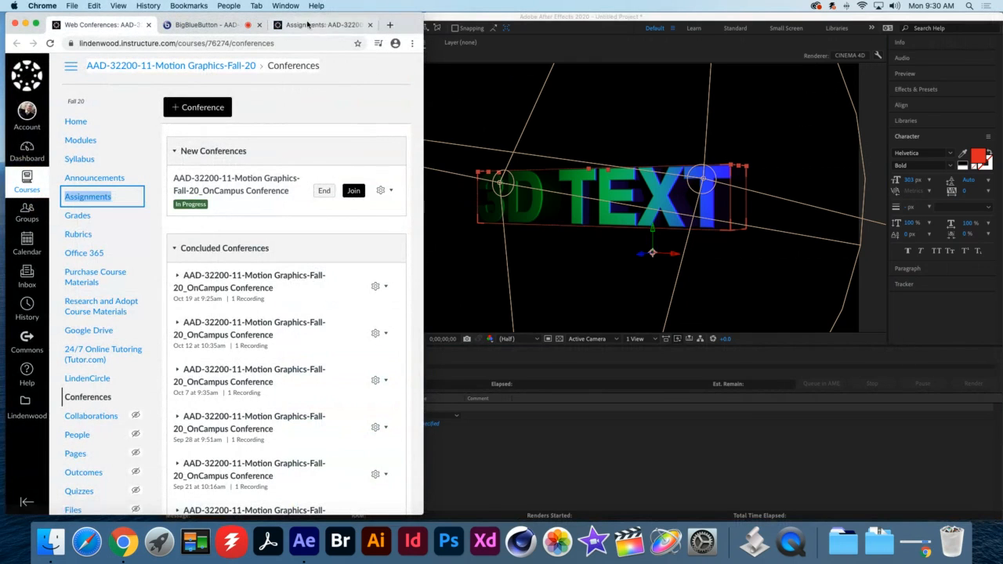
pyautogui.click(321, 24)
# - Widen the browser window, open Assignment 9 - Network / Show Branding Package, and read its objective, procedure and deliverables
pyautogui.moveTo(423, 196); pyautogui.dragTo(591, 200)
pyautogui.scroll(-2, 367, 317)
pyautogui.scroll(-10, 366, 317)
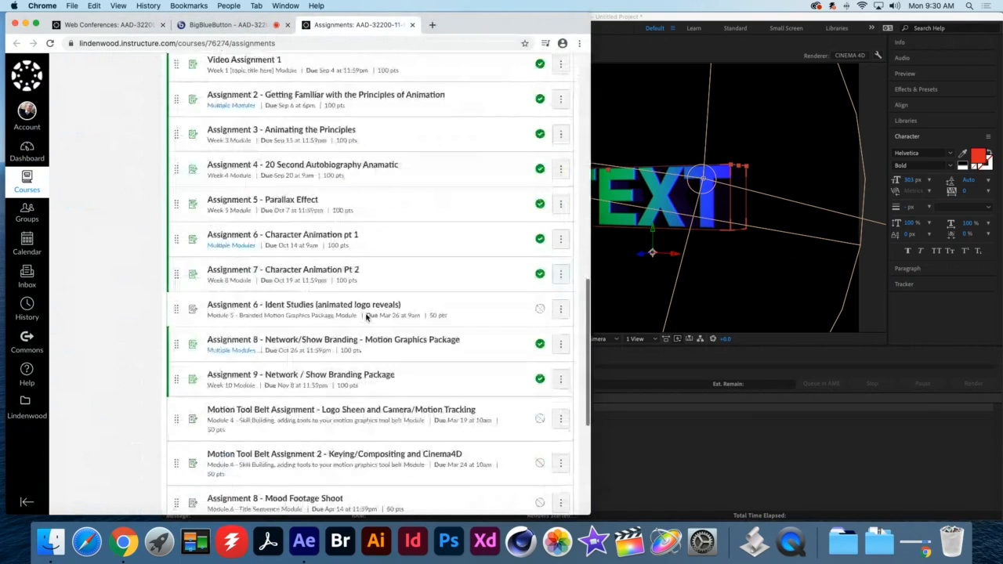
pyautogui.scroll(-1, 366, 317)
pyautogui.click(298, 329)
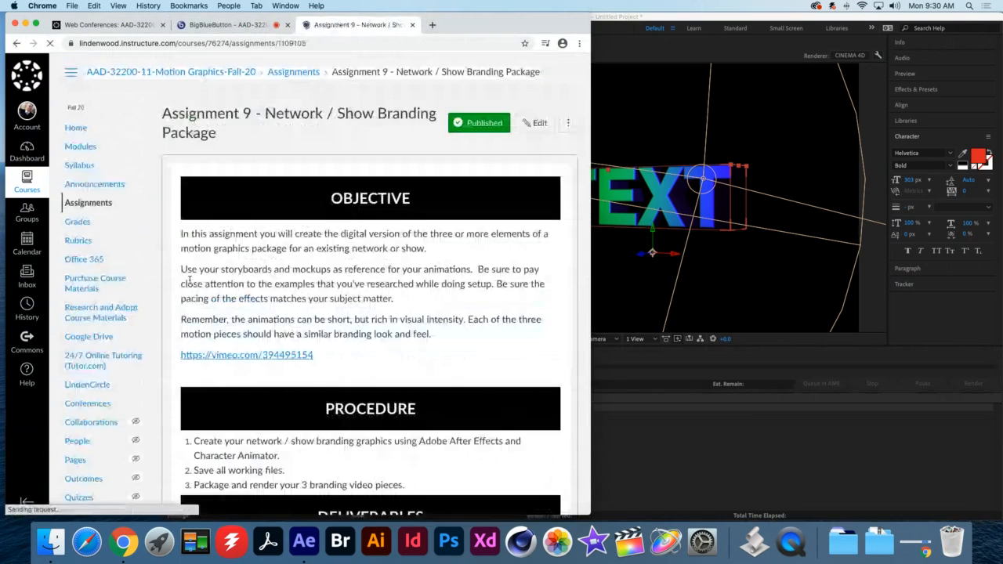
pyautogui.scroll(-2, 370, 302)
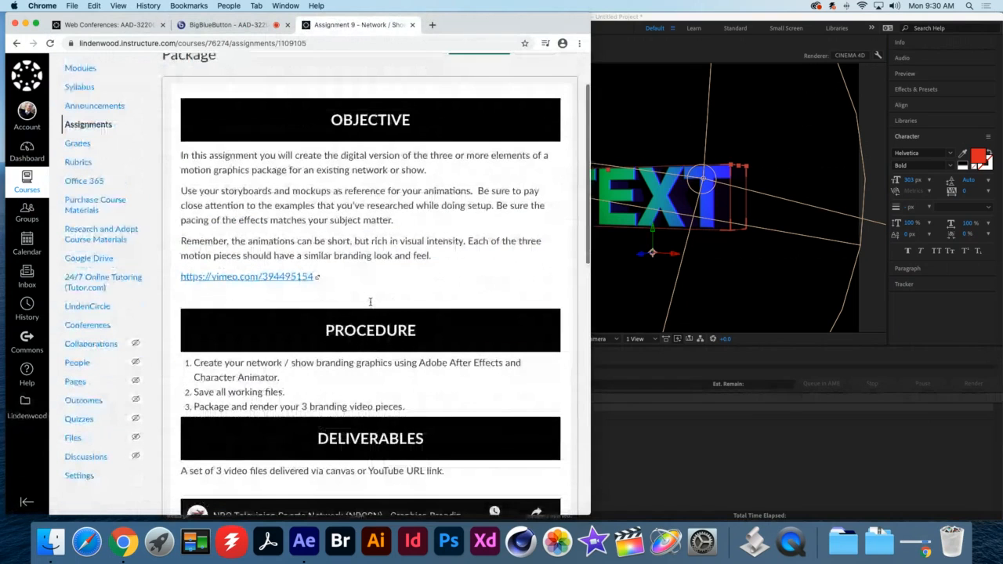
pyautogui.scroll(2, 370, 302)
pyautogui.scroll(-2, 376, 301)
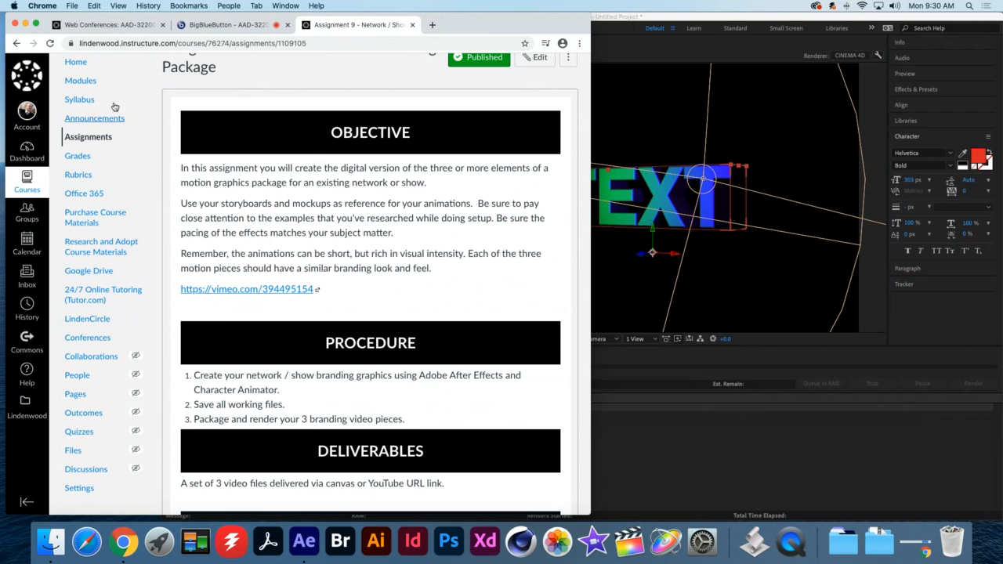
# - Return to the assignments list and move Assignment 6 - Ident Studies below Motion Tool Belt Assignment - Logo Sheen and Camera/Motion Tracking
pyautogui.click(14, 45)
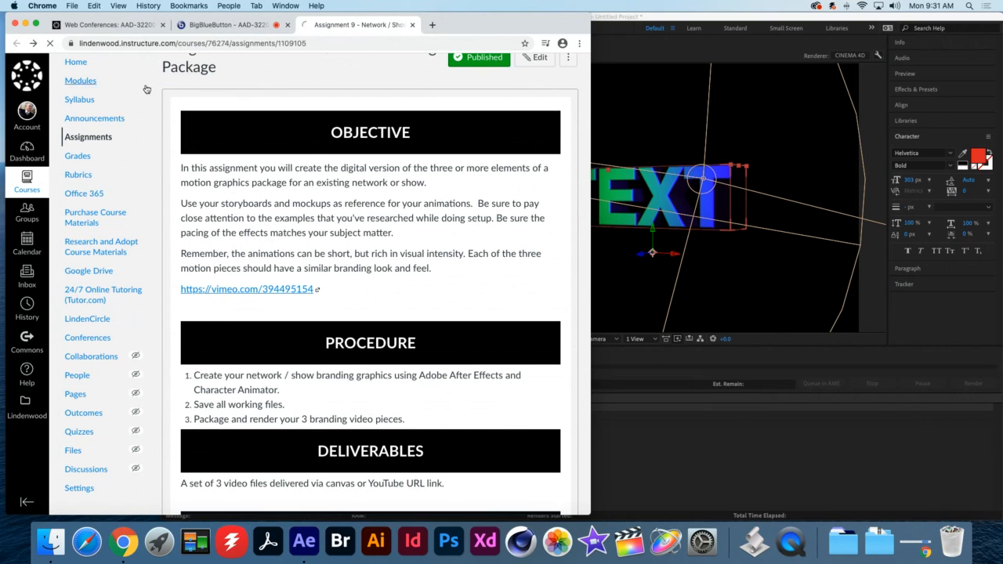
pyautogui.scroll(2, 298, 243)
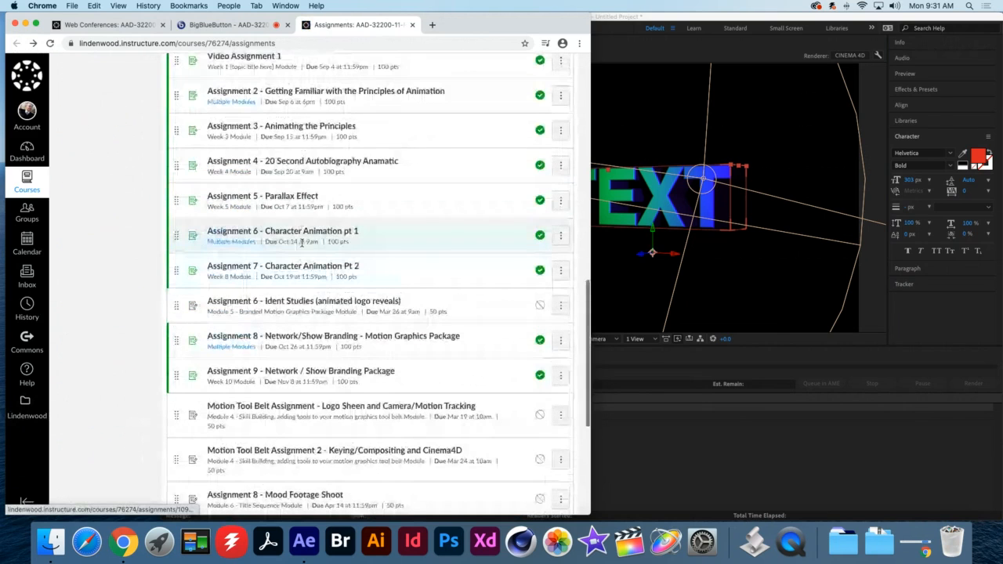
pyautogui.moveTo(175, 305); pyautogui.dragTo(180, 388)
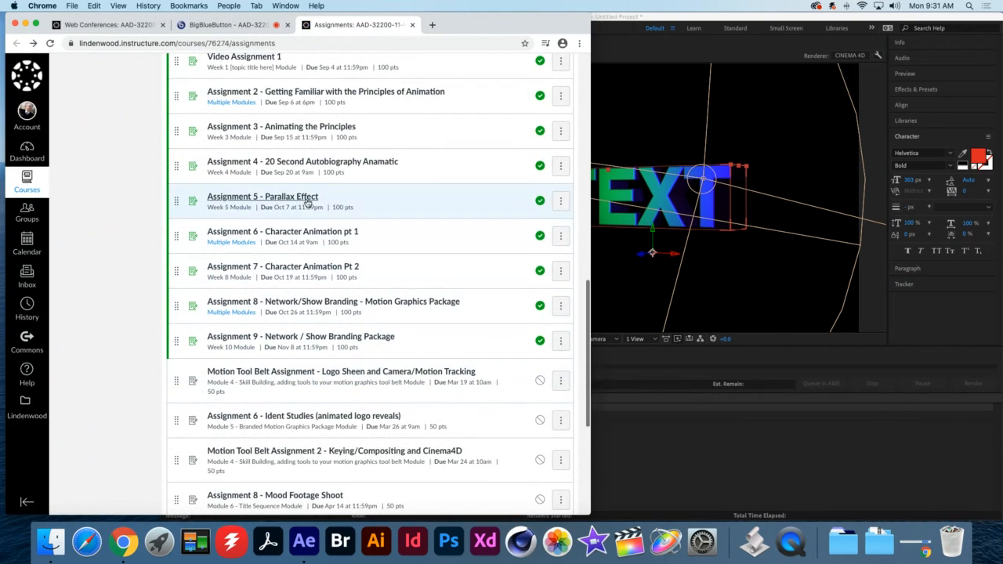
# - Go back to the running BigBlueButton conference and check its public chat
pyautogui.click(114, 26)
pyautogui.click(239, 24)
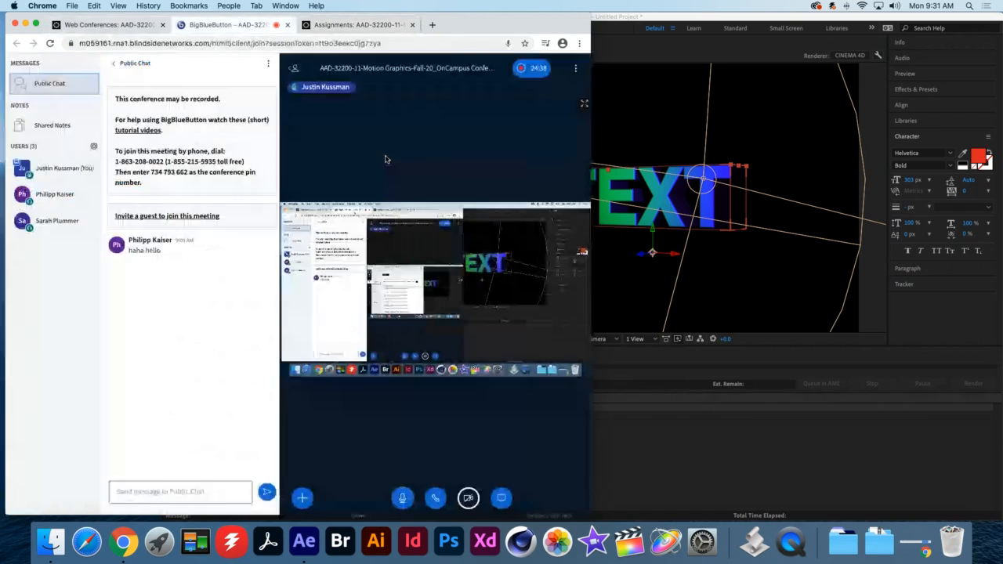